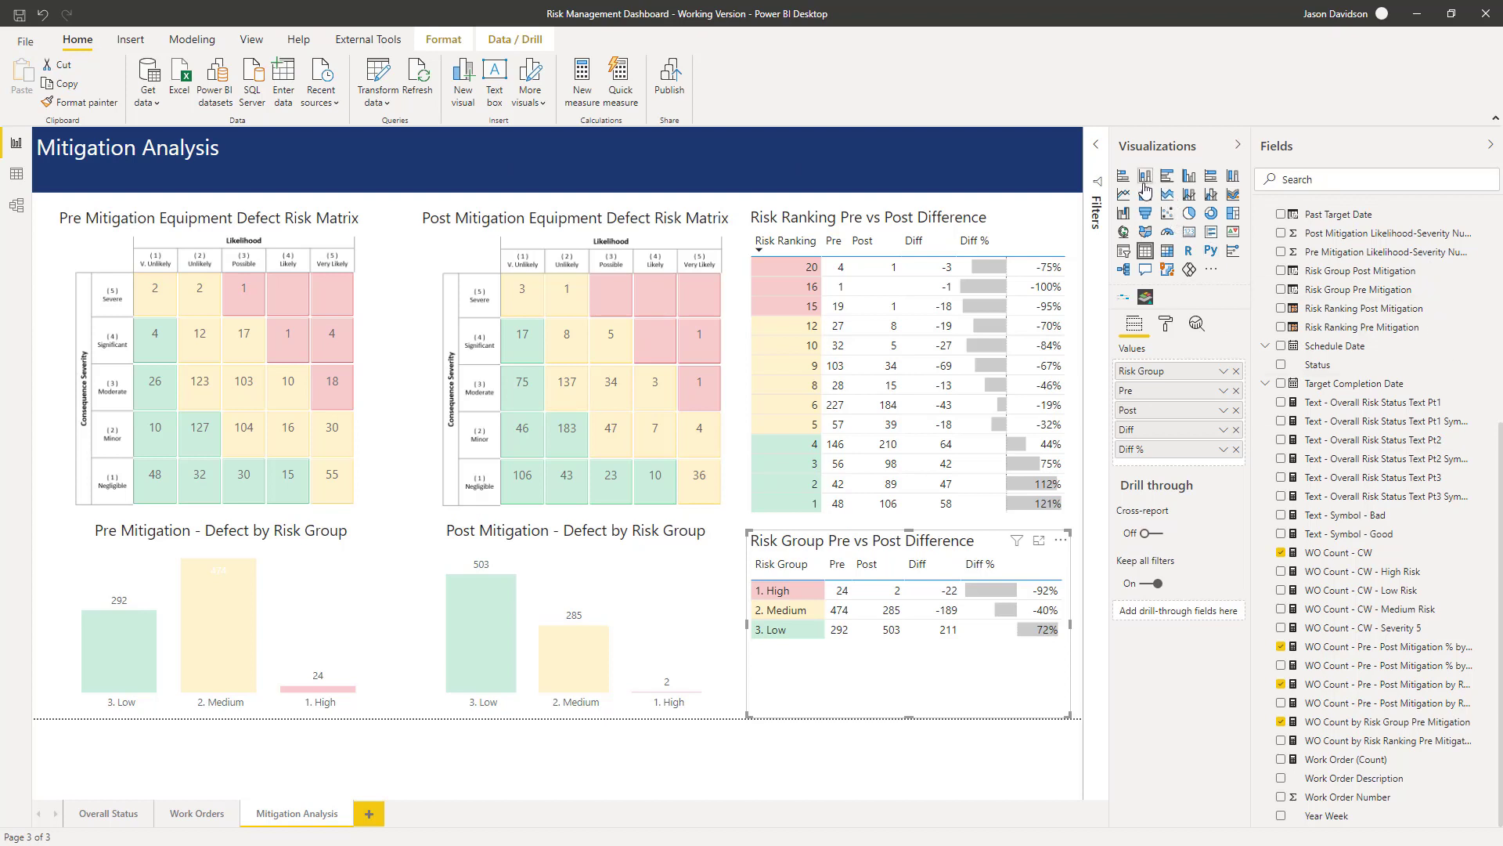
Undo the Risk Group table's card conversion, then add a short card by the title showing WO Count - CW (790)
{"action": "left_click", "coordinate": [1189, 233]}
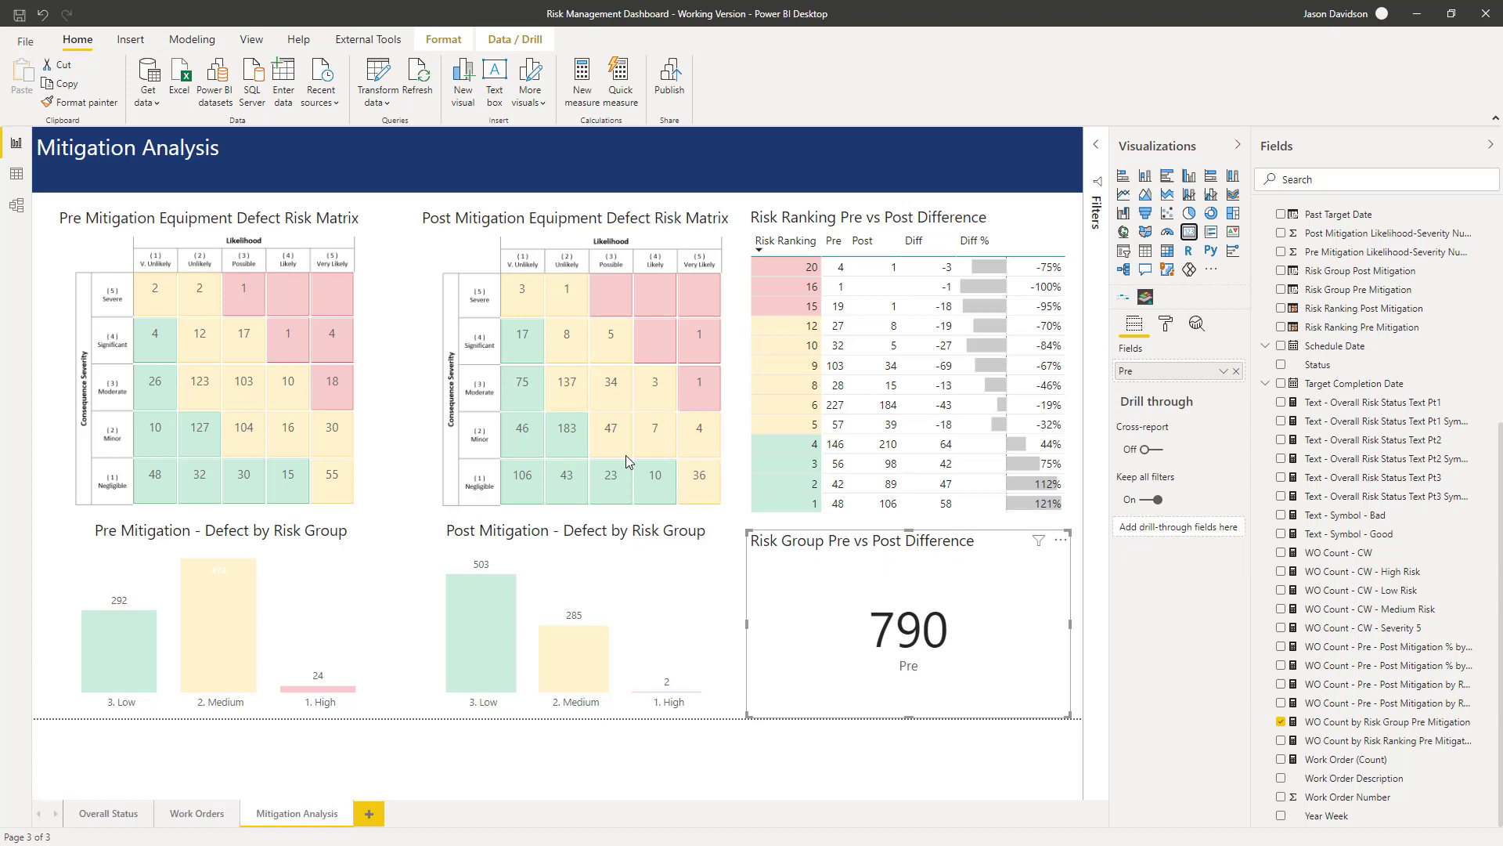
{"action": "left_click", "coordinate": [42, 14]}
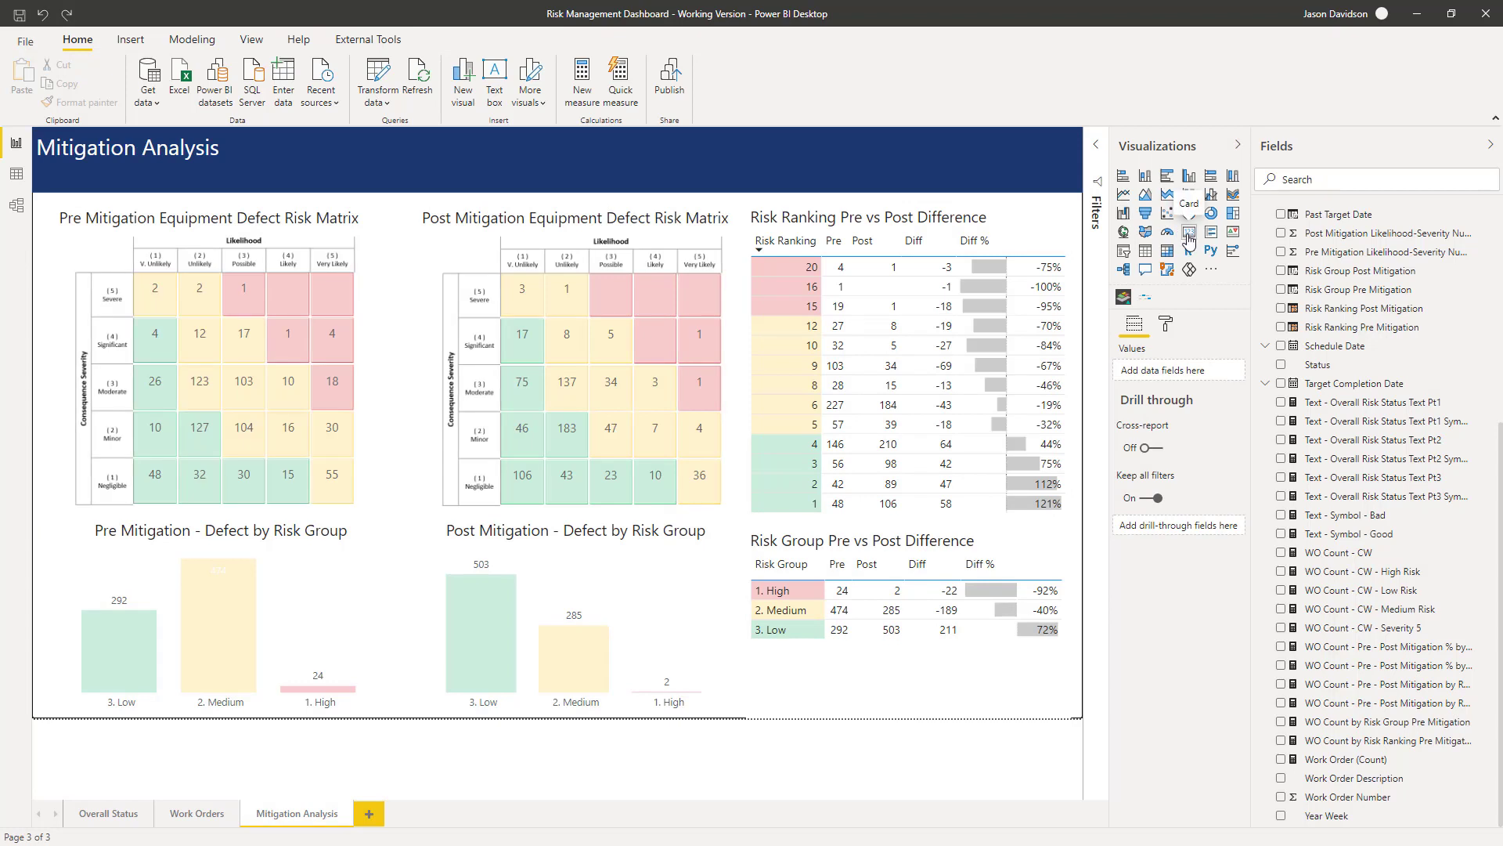
{"action": "key", "text": "ctrl+y"}
{"action": "mouse_move", "coordinate": [321, 239]}
{"action": "left_mouse_down"}
{"action": "mouse_move", "coordinate": [420, 159]}
{"action": "mouse_move", "coordinate": [442, 160]}
{"action": "left_mouse_up"}
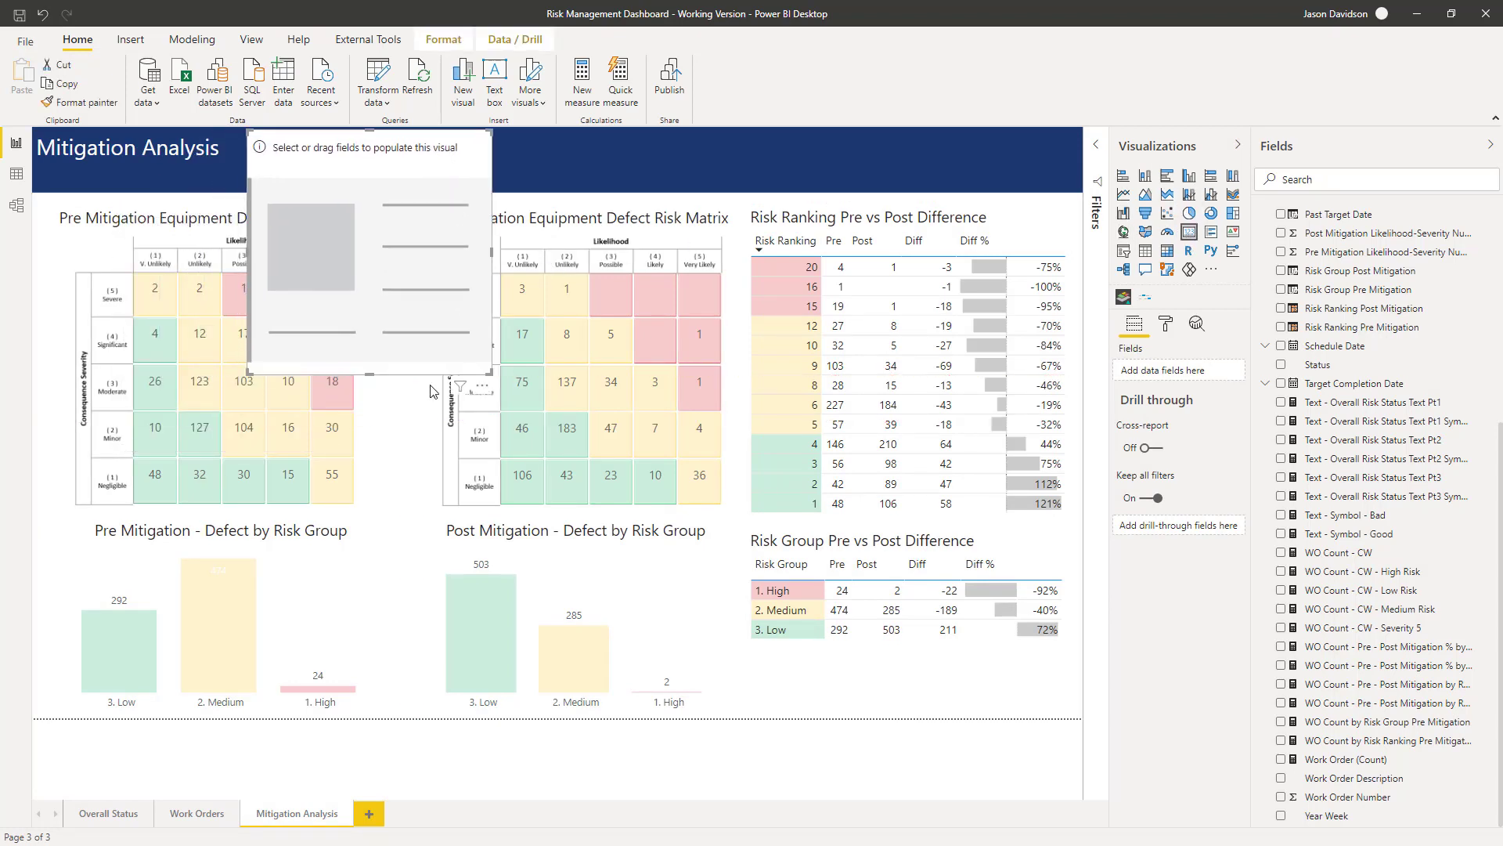
{"action": "left_click_drag", "start_coordinate": [377, 364], "coordinate": [392, 244]}
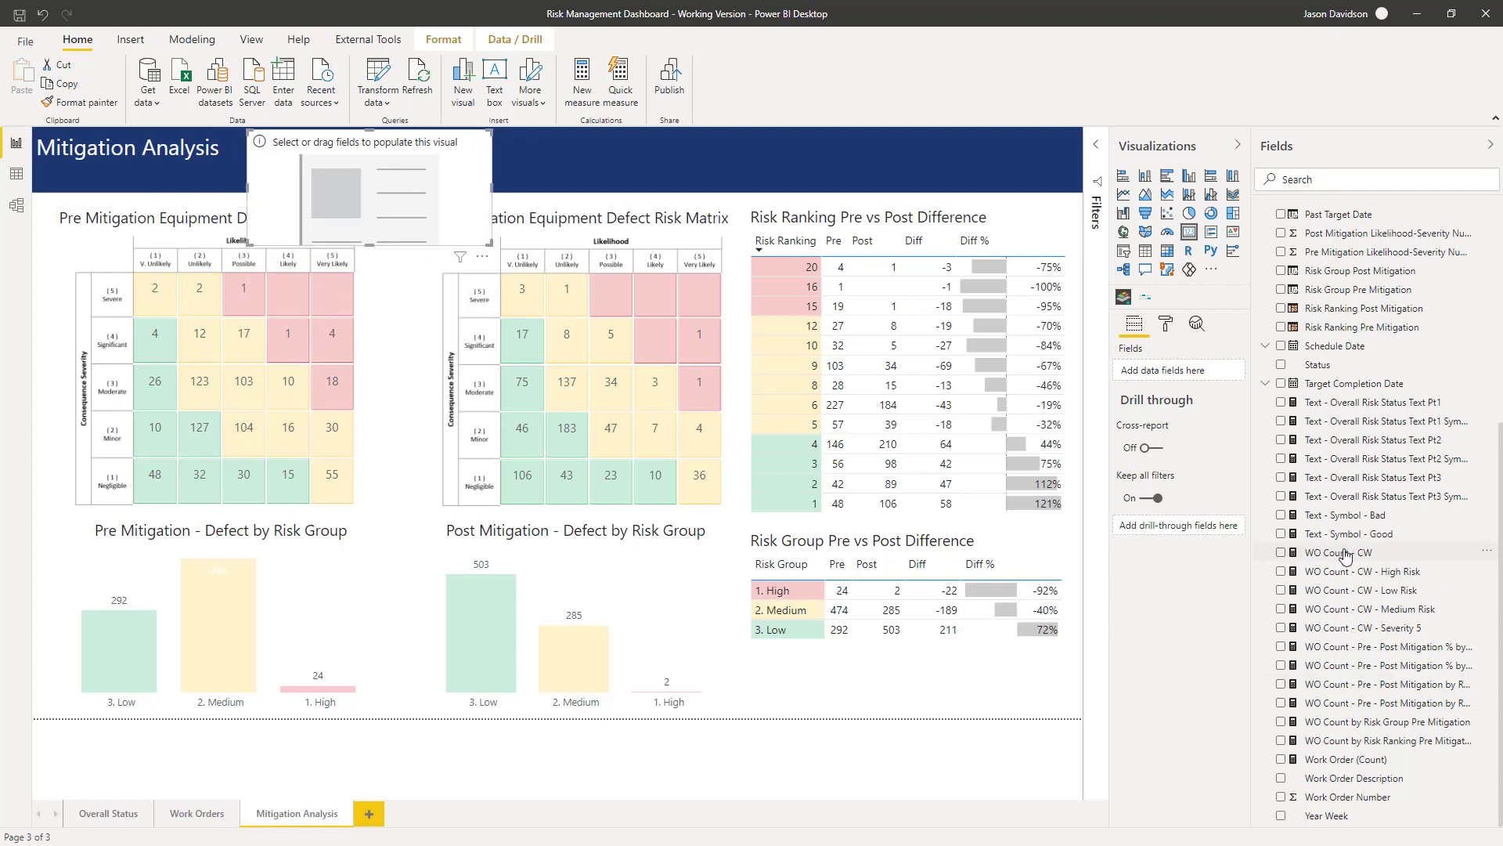
{"action": "left_click_drag", "start_coordinate": [1349, 554], "coordinate": [1187, 374]}
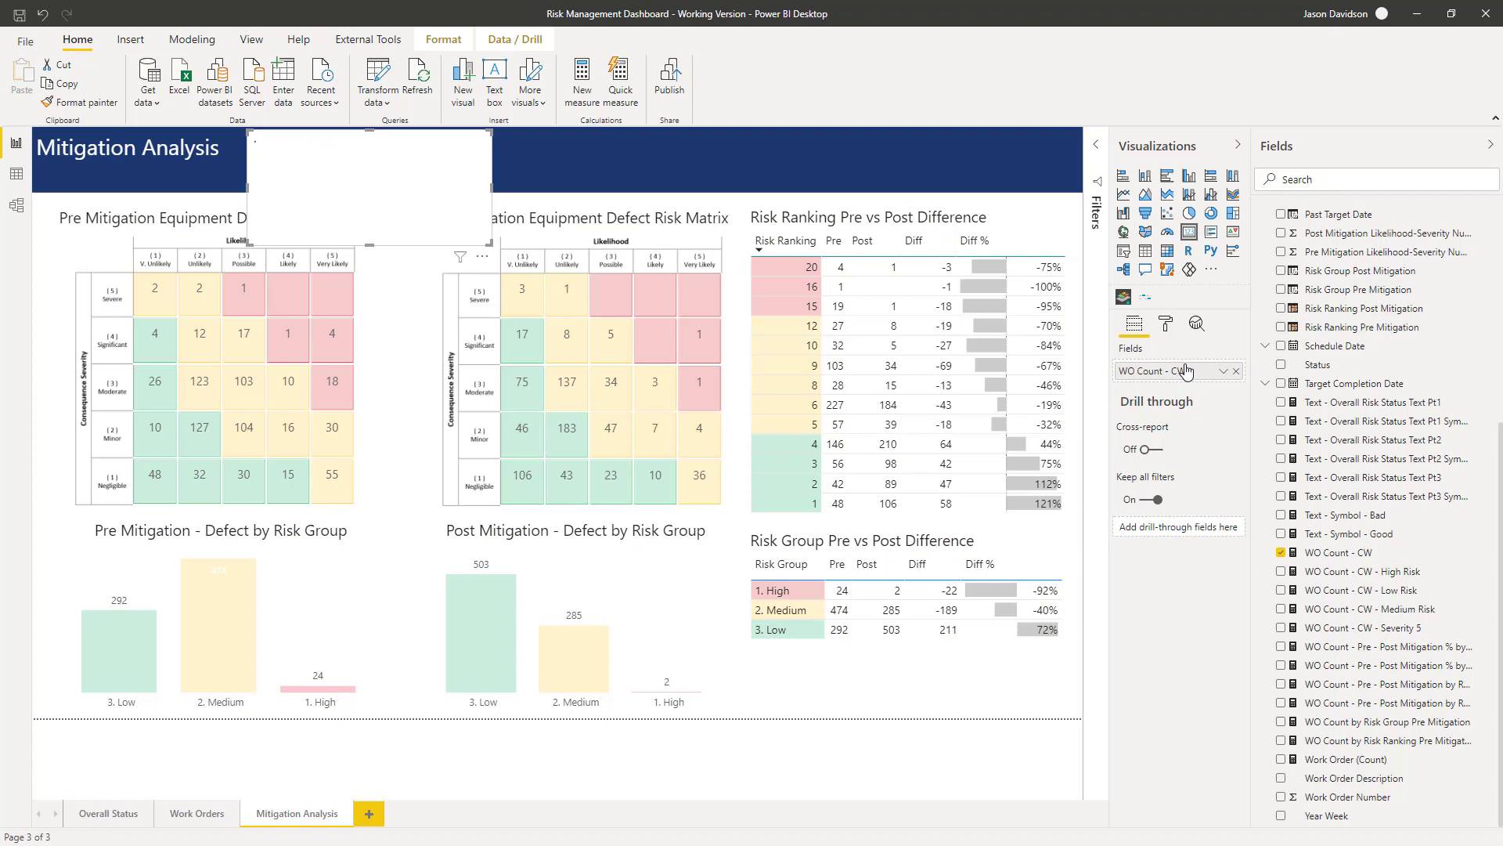
{"action": "left_click_drag", "start_coordinate": [370, 244], "coordinate": [375, 235]}
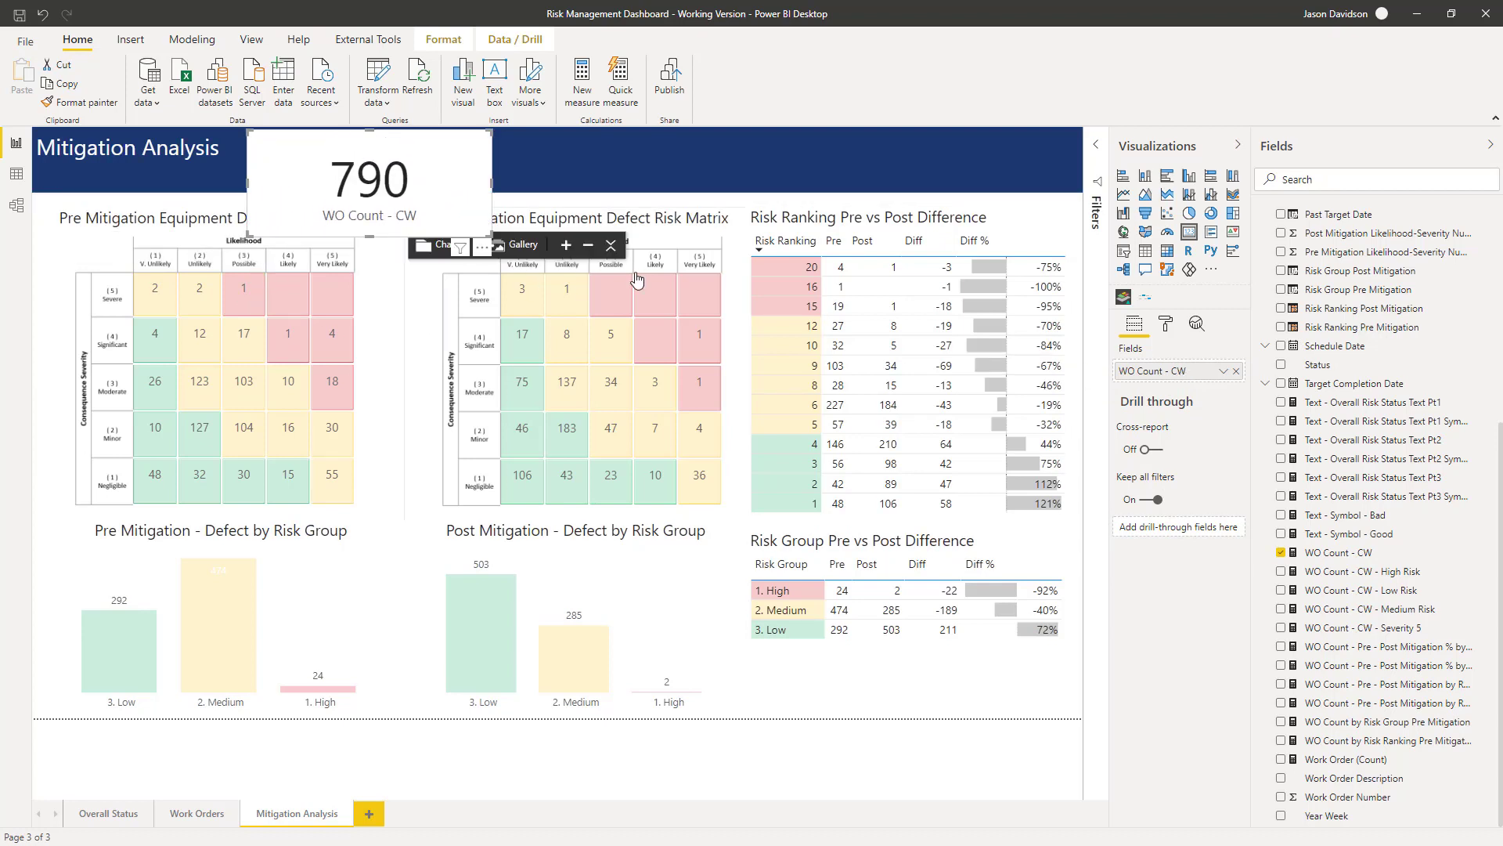
Set the card's value text size to 22 and turn off its category label
{"action": "left_click", "coordinate": [1166, 325]}
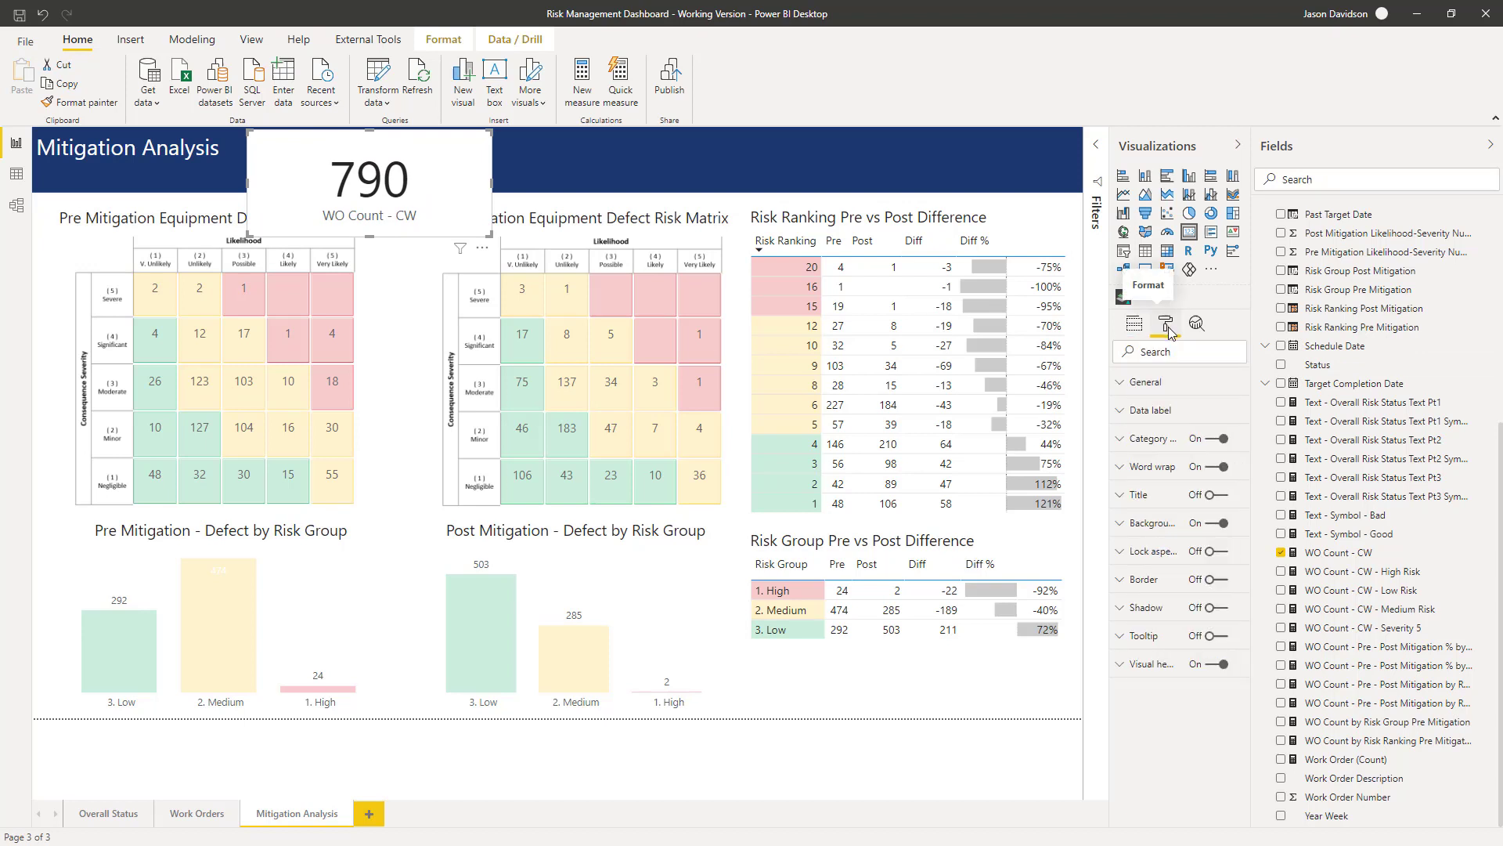
{"action": "left_click", "coordinate": [1146, 412]}
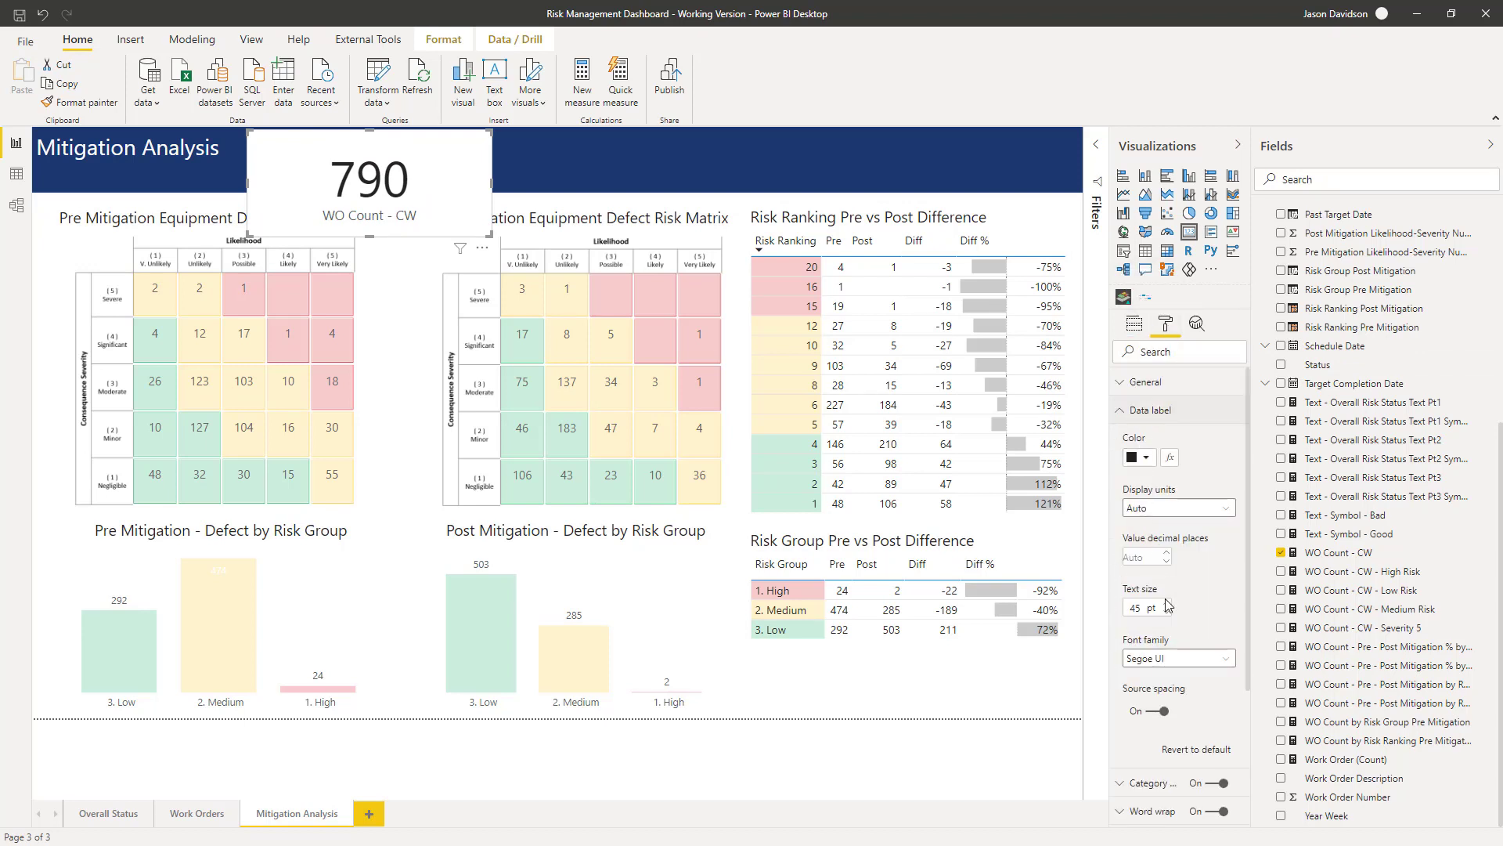
{"action": "double_click", "coordinate": [1135, 607]}
{"action": "type", "text": "22"}
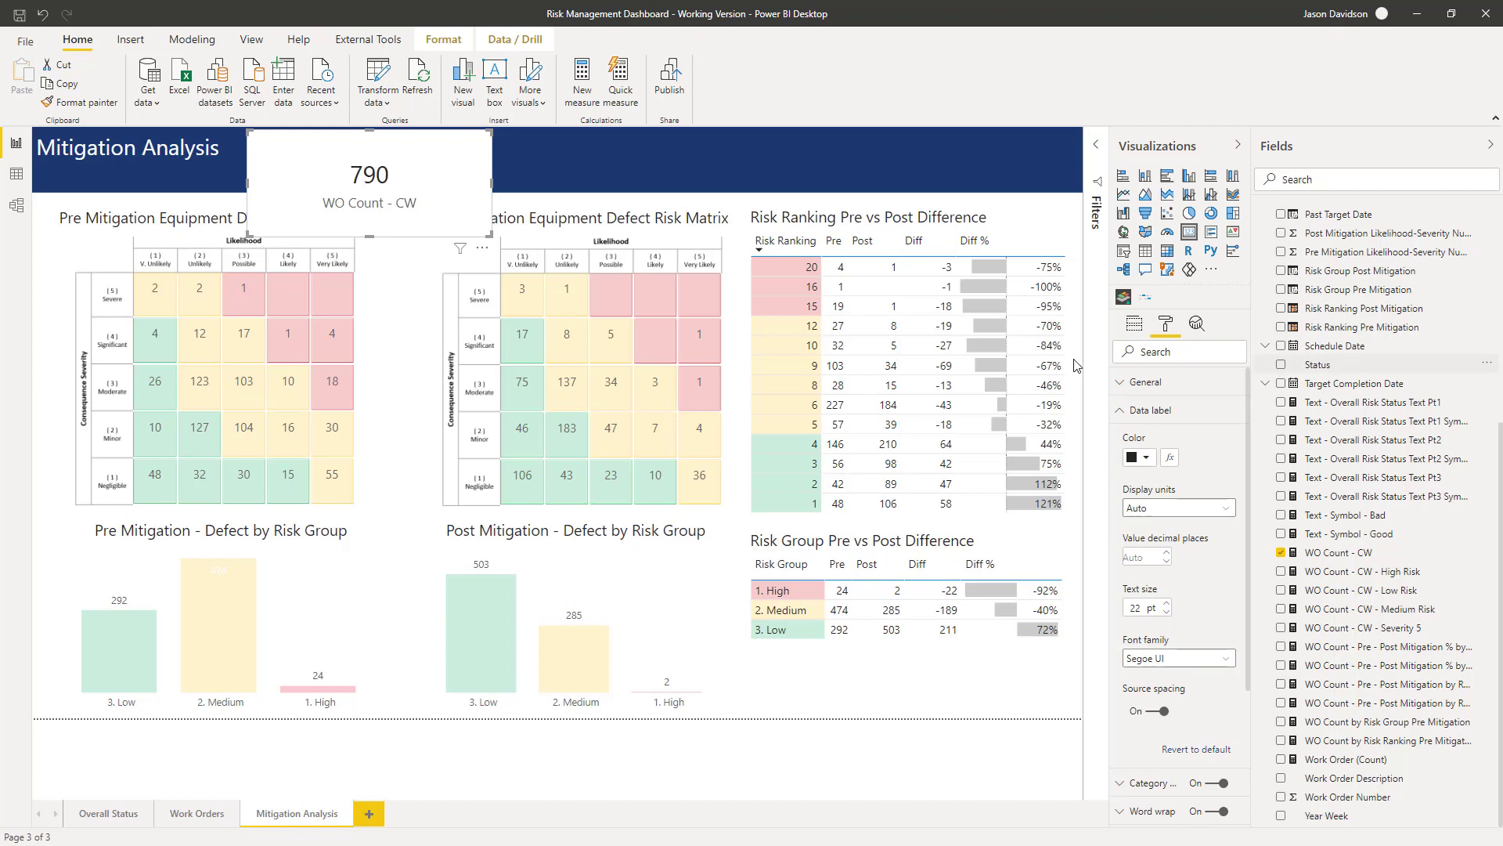
{"action": "left_click", "coordinate": [1124, 422]}
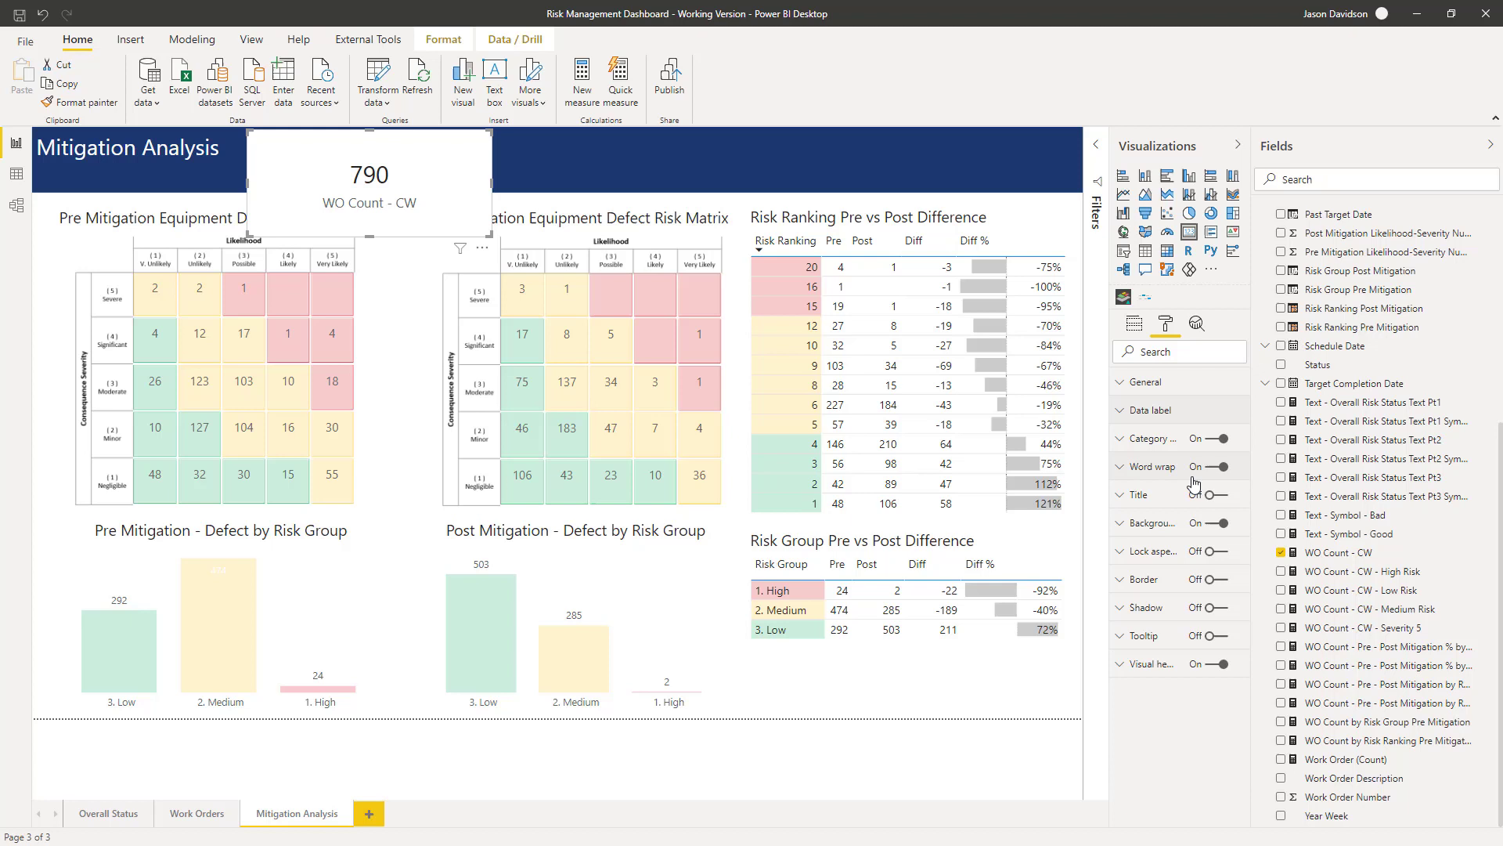
{"action": "left_click", "coordinate": [1223, 439]}
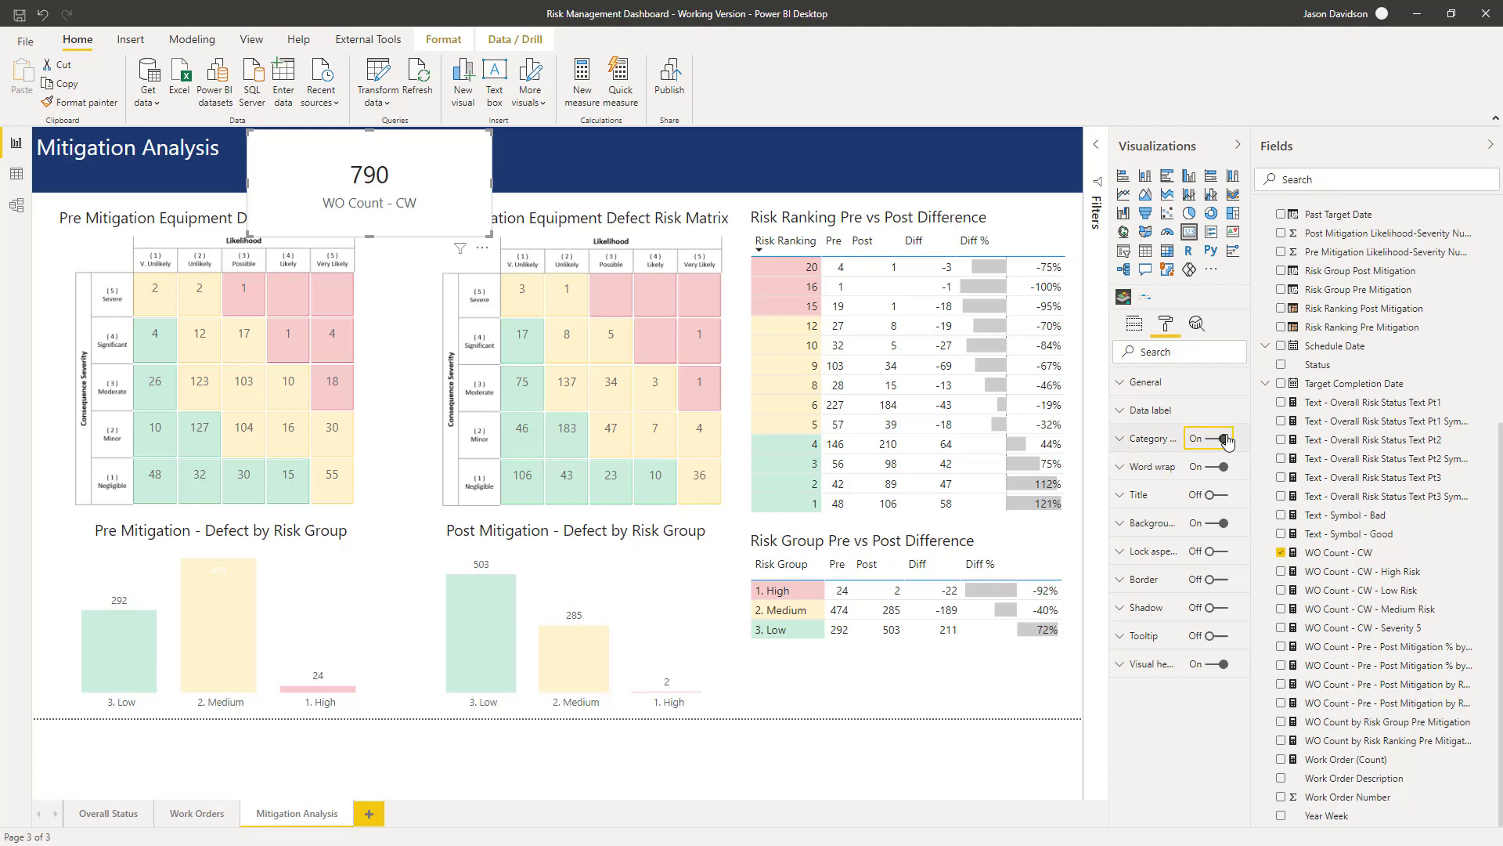
Turn on a centred card title 'Total Number of Defects' and turn off the card background
{"action": "left_click", "coordinate": [1131, 494]}
{"action": "left_click", "coordinate": [1213, 496]}
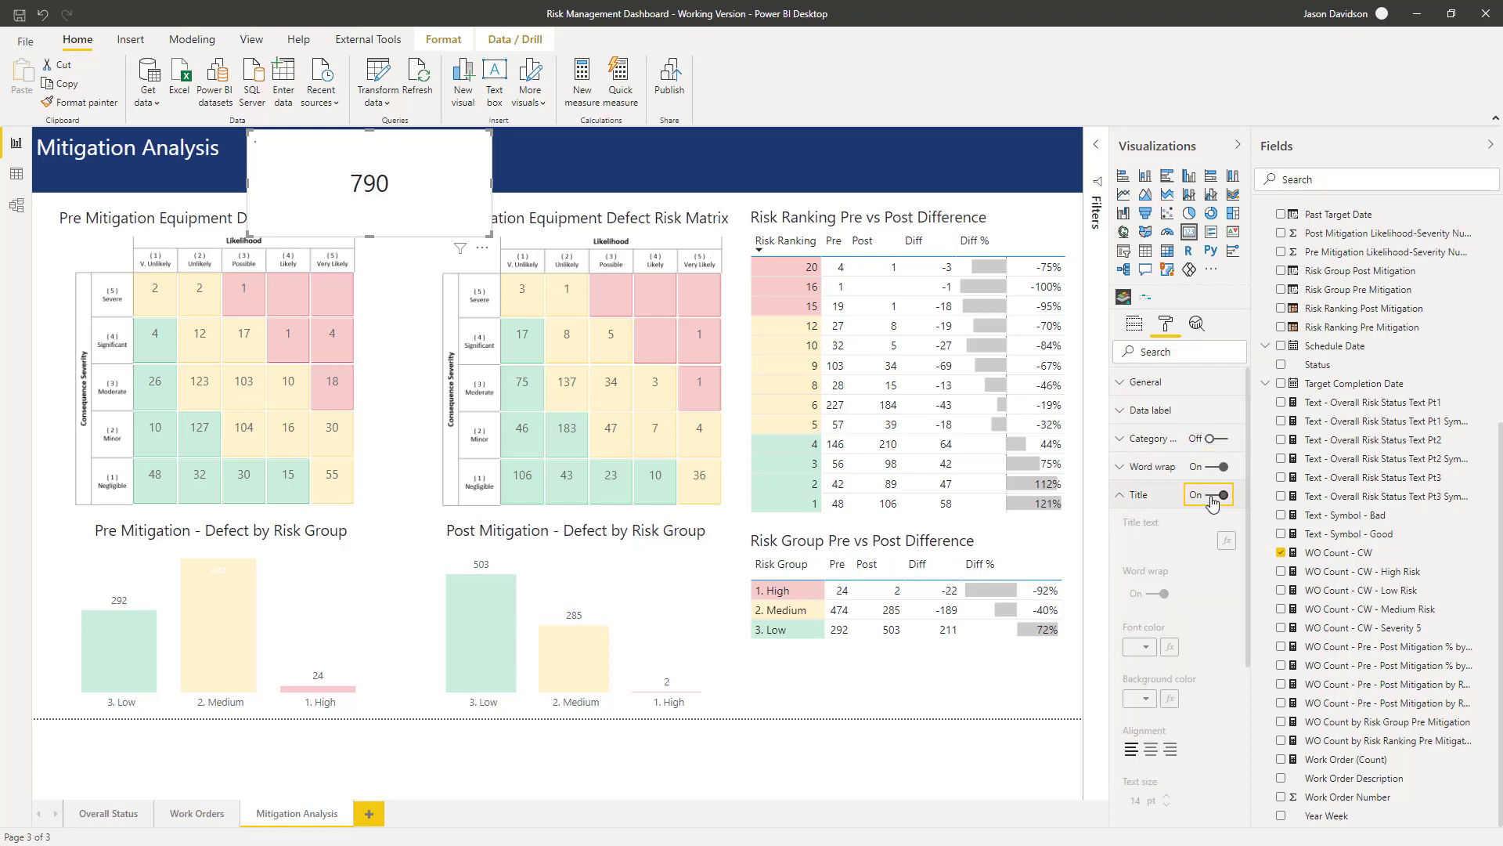
{"action": "left_click", "coordinate": [1163, 540]}
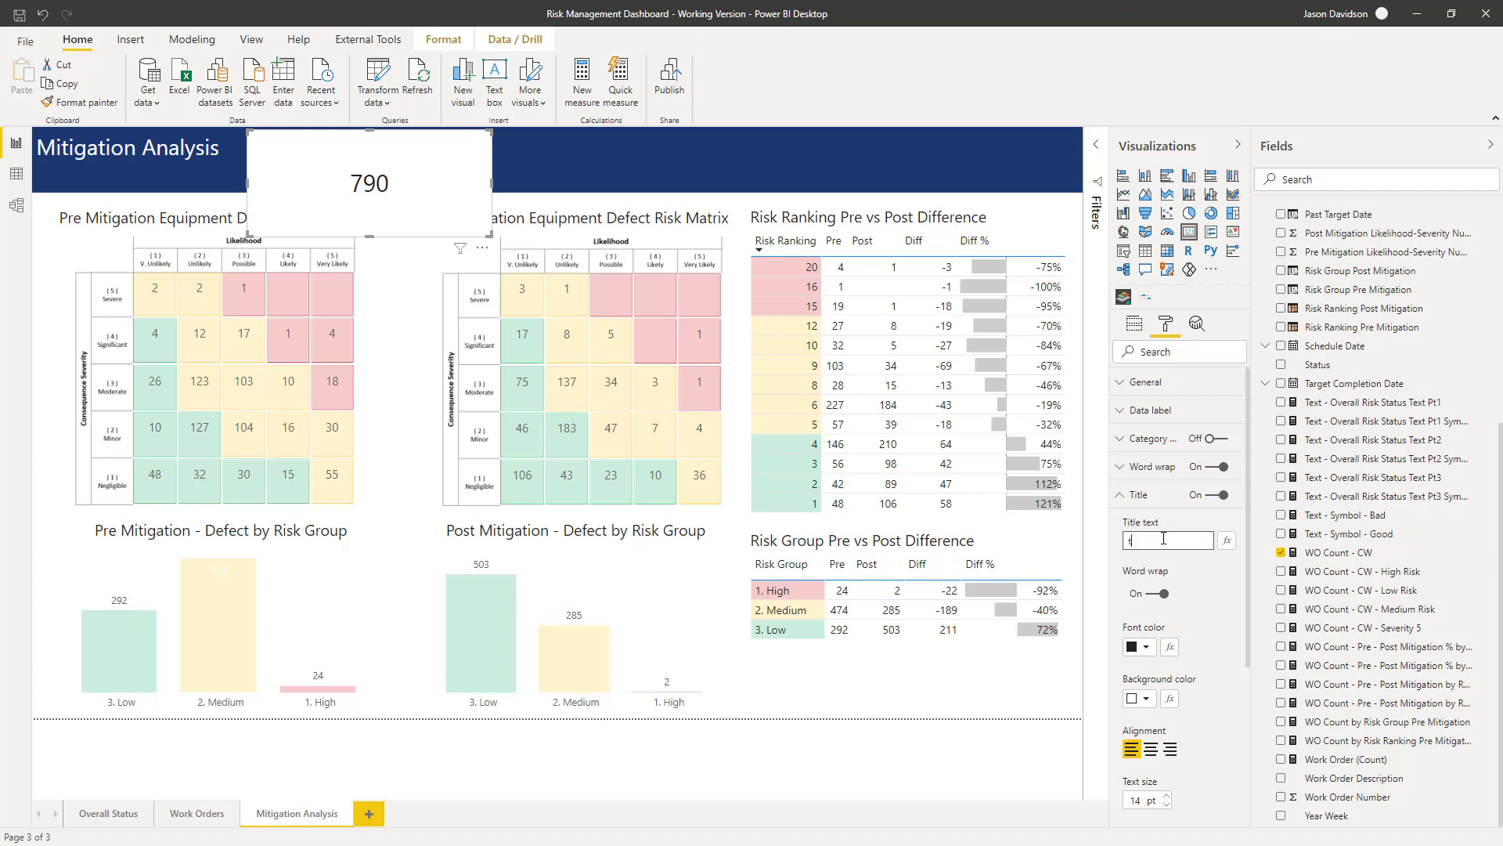
{"action": "type", "text": "otal"}
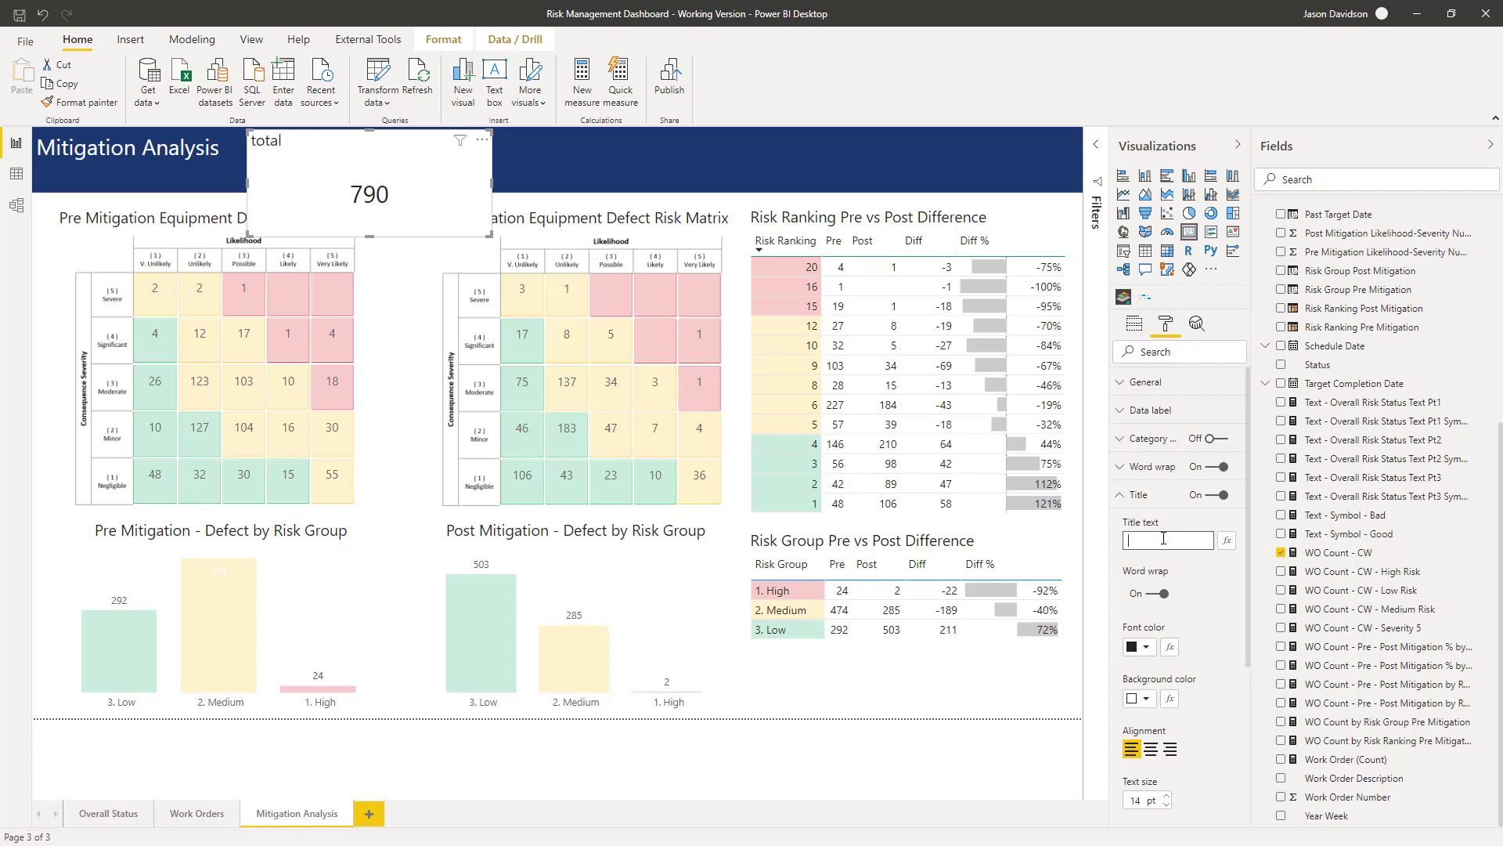
{"action": "type", "text": "Tot"}
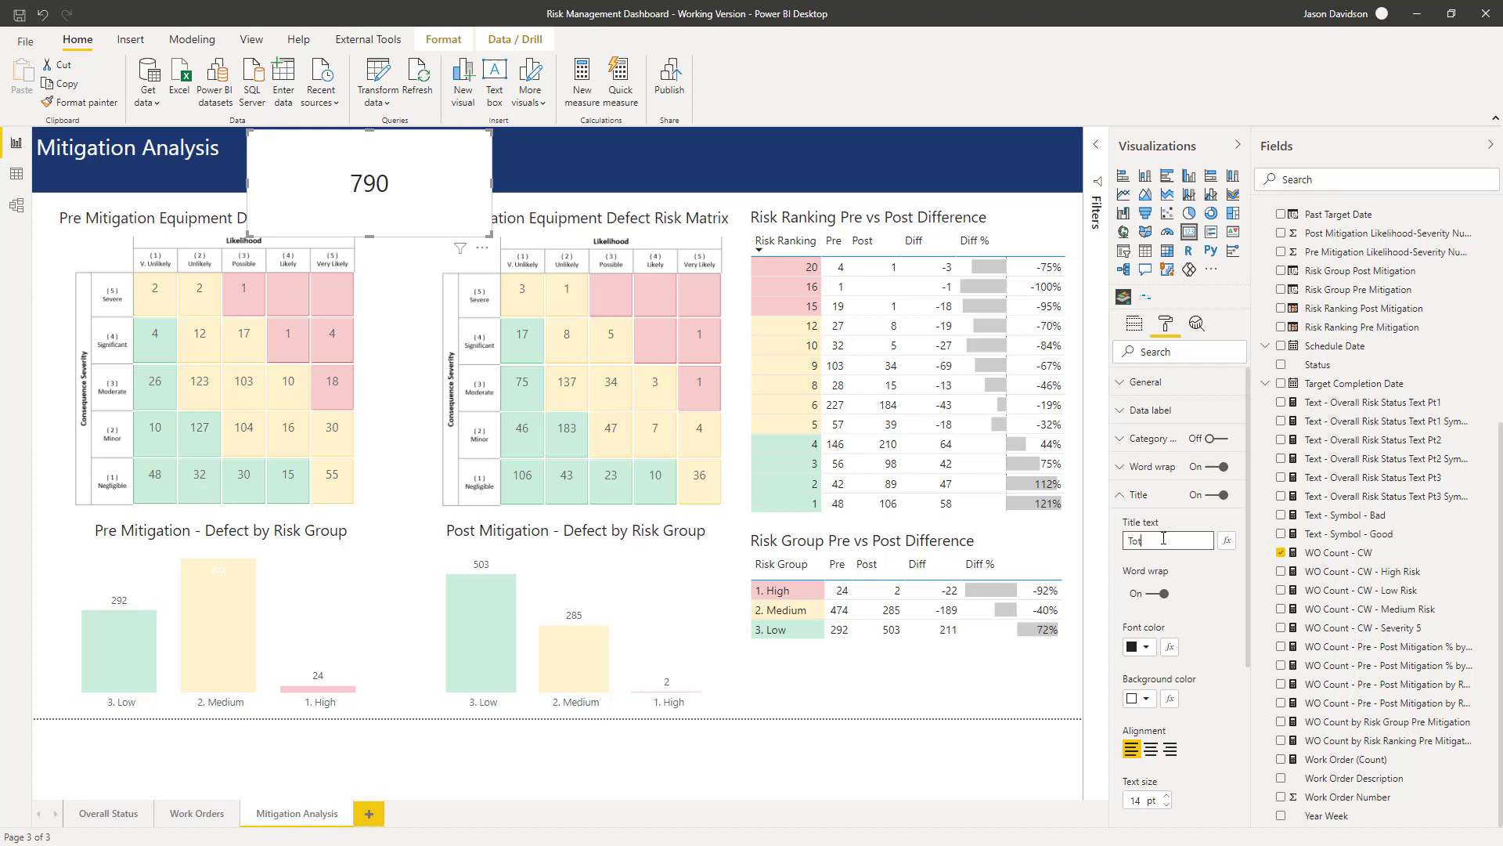
{"action": "type", "text": "Number of De"}
{"action": "type", "text": "fects"}
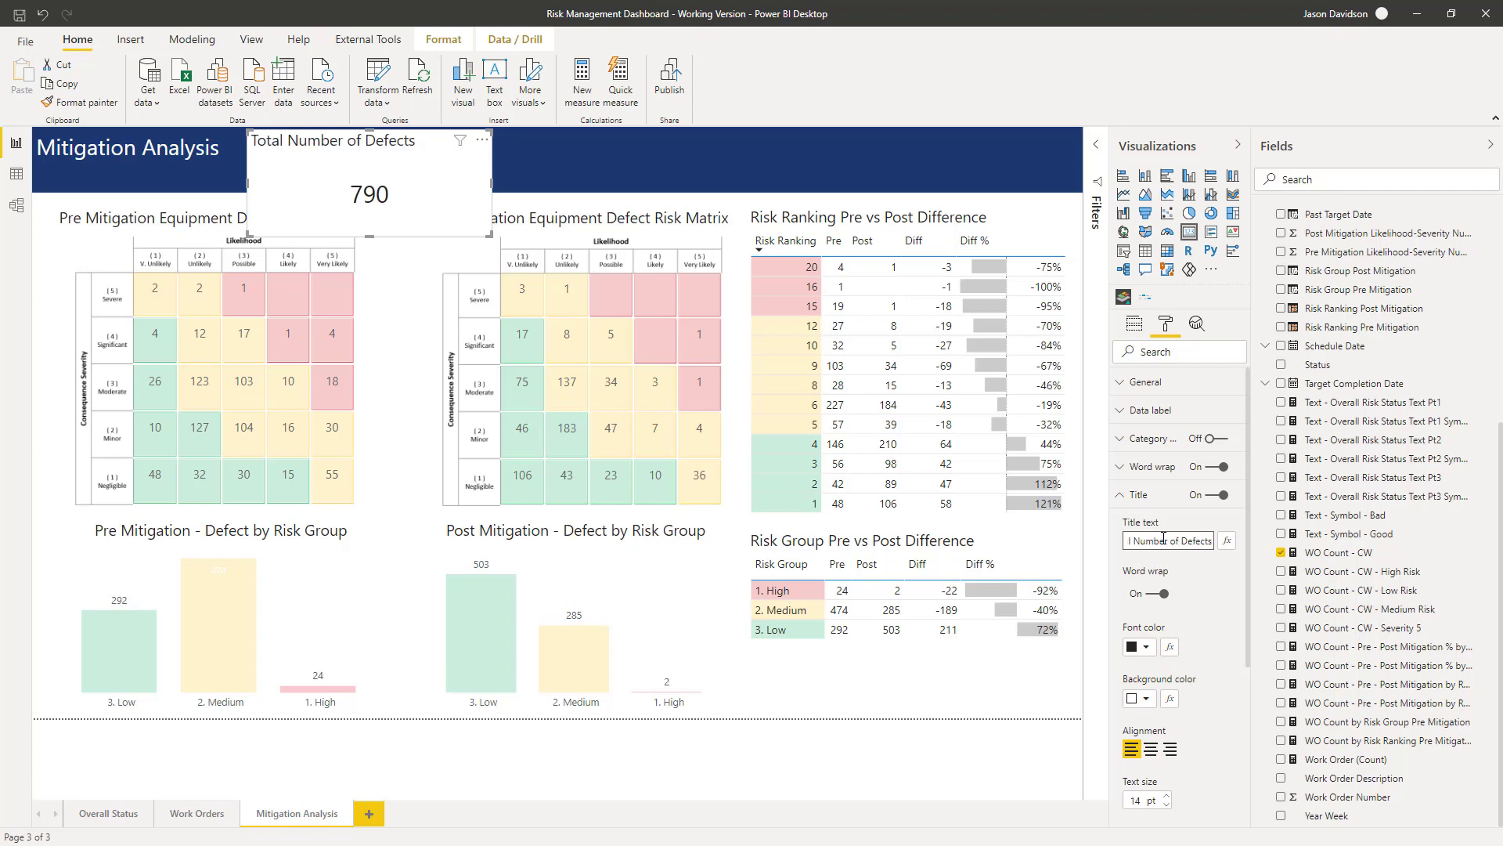
{"action": "left_click", "coordinate": [1158, 749]}
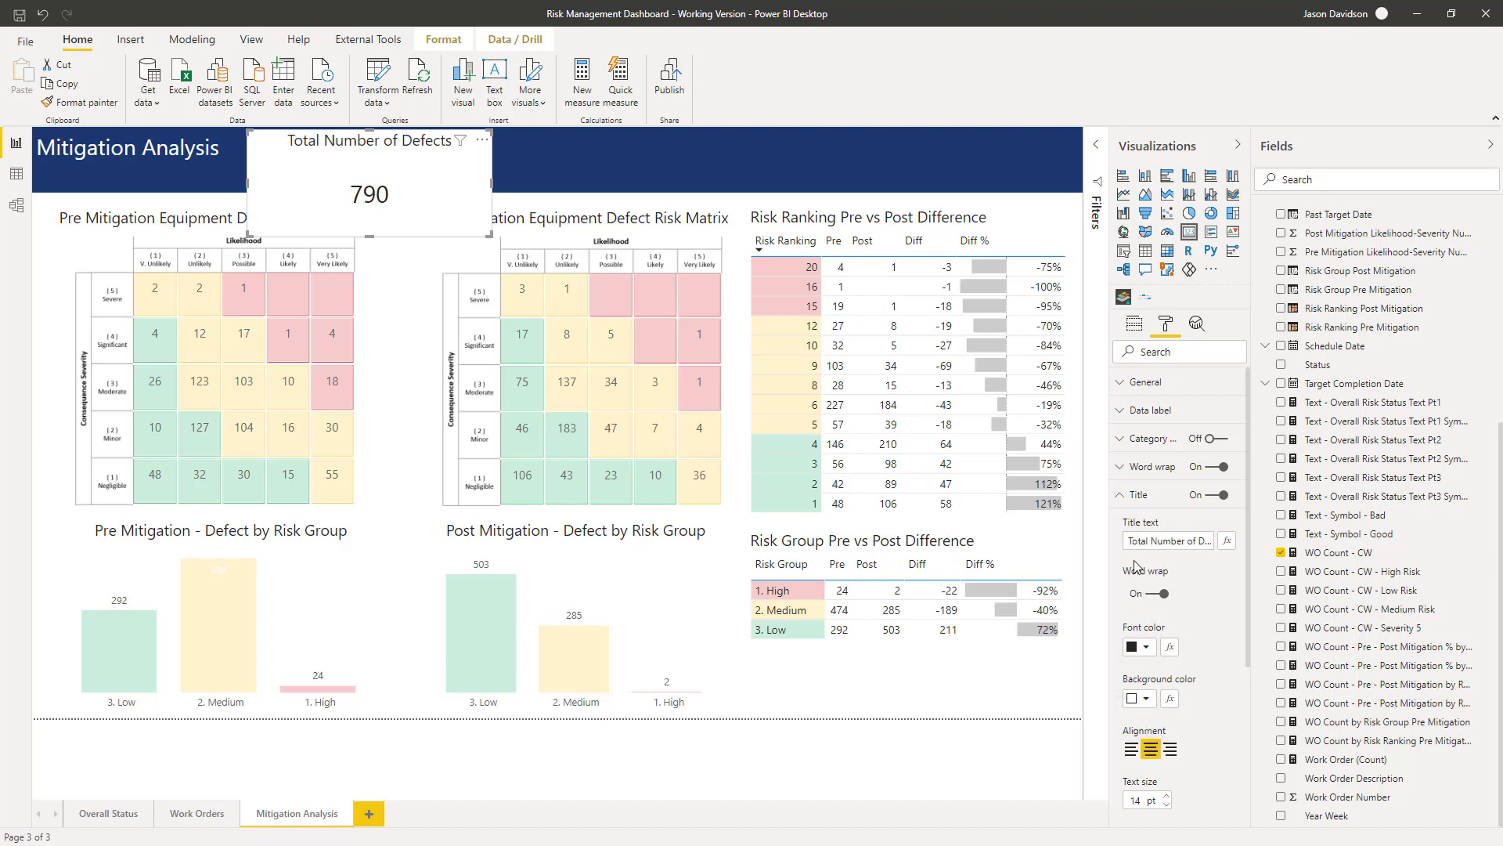
{"action": "left_click", "coordinate": [1128, 494]}
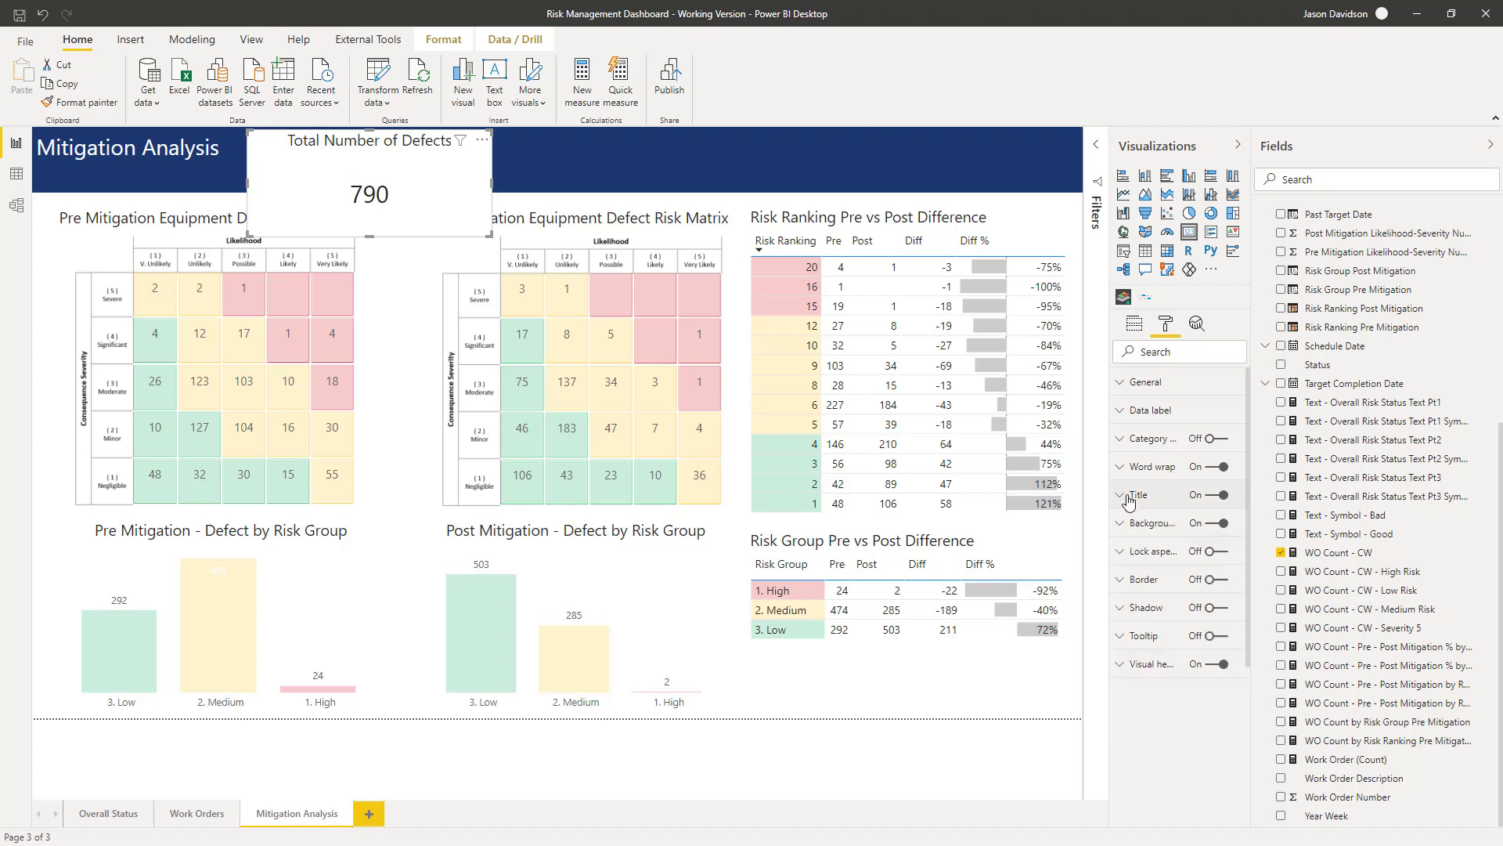
{"action": "left_click", "coordinate": [1226, 524]}
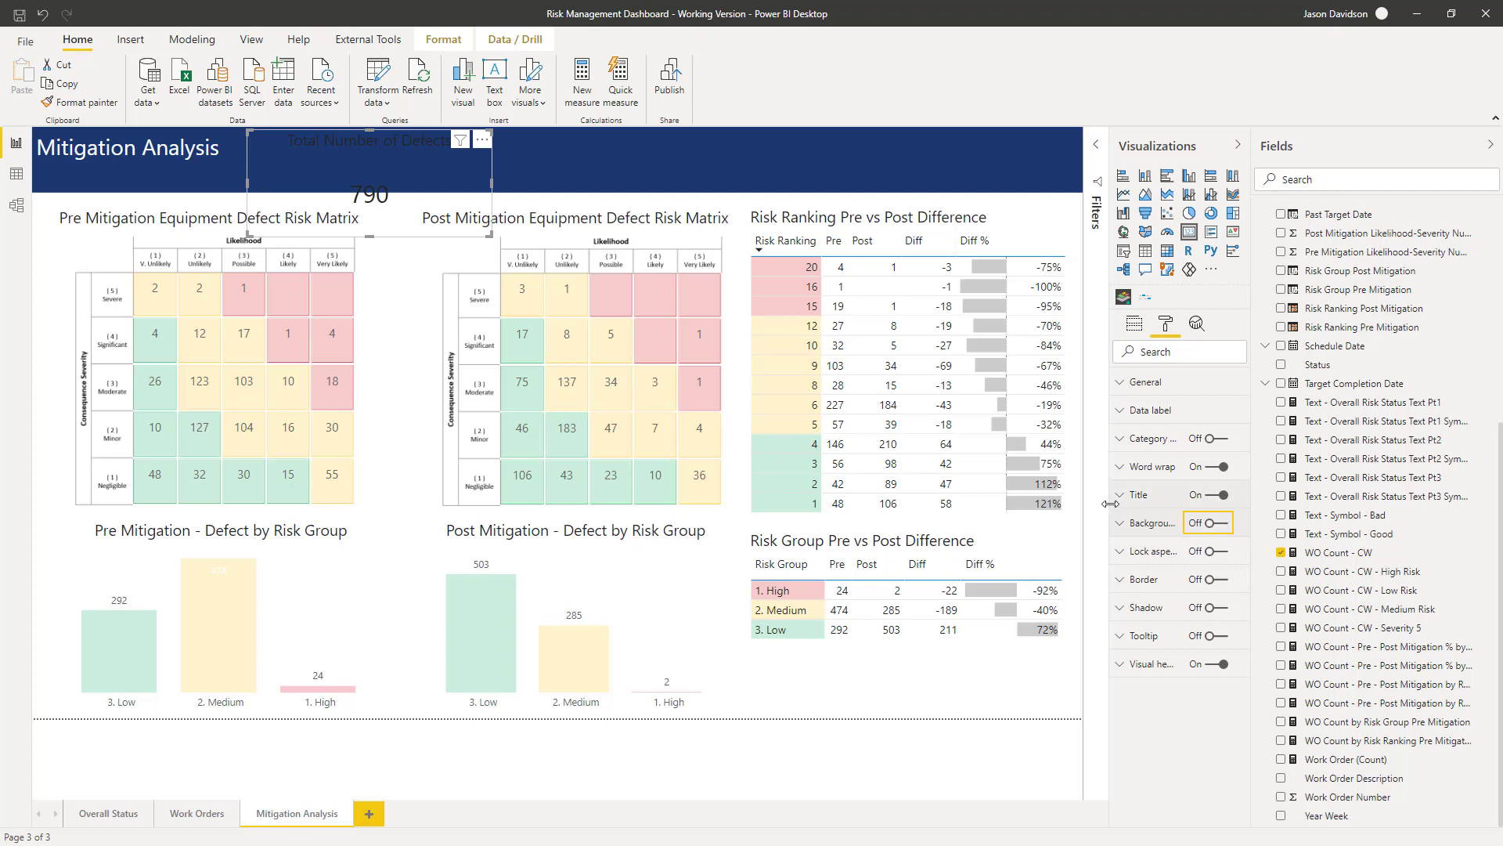
Make both the 790 value and the card title white
{"action": "left_click", "coordinate": [1125, 411]}
{"action": "left_click", "coordinate": [1147, 458]}
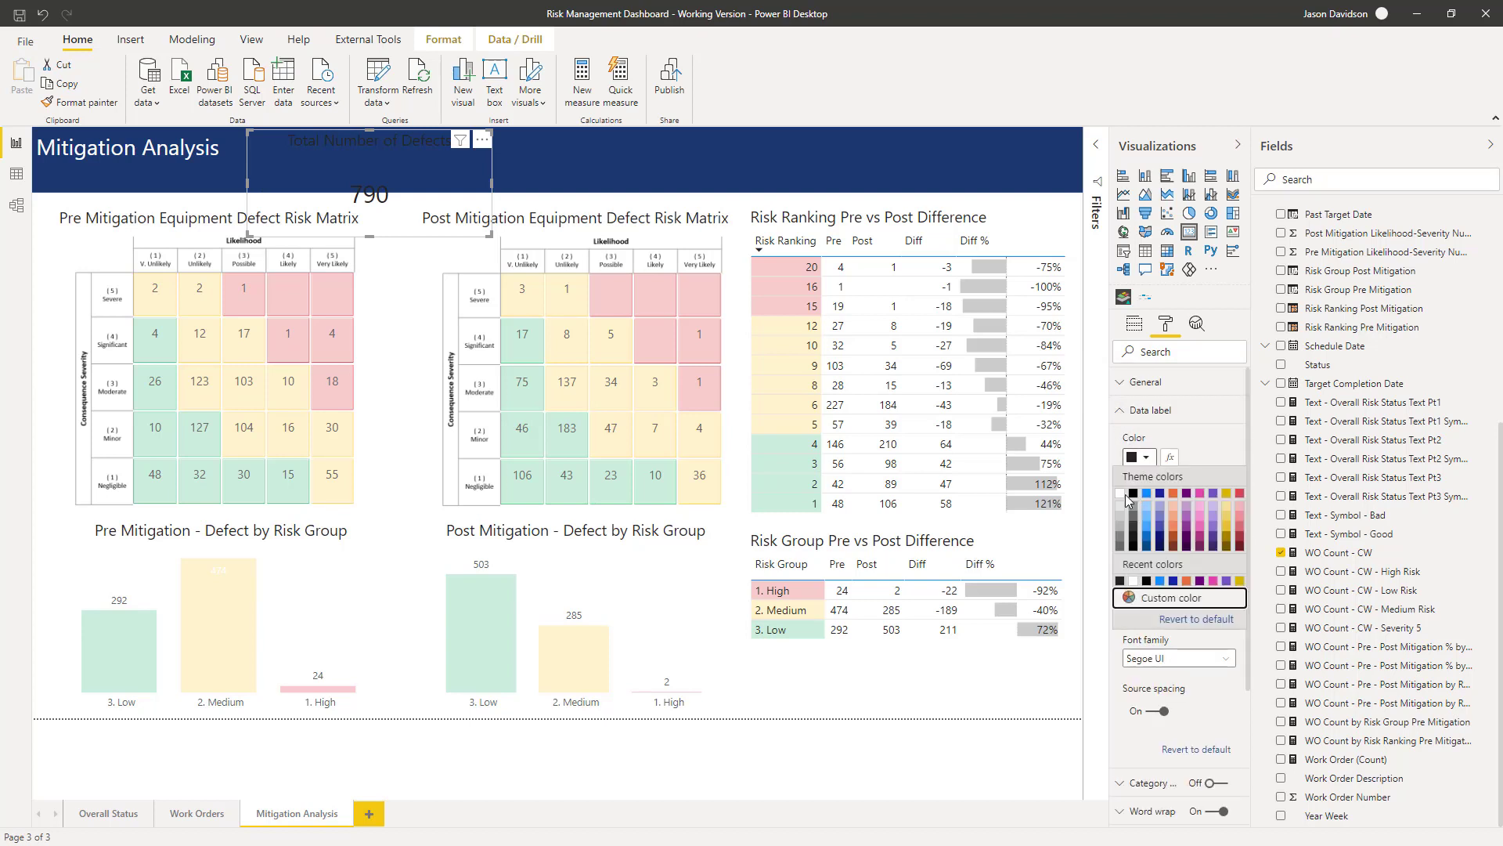
{"action": "left_click", "coordinate": [1122, 502]}
{"action": "left_click", "coordinate": [1121, 412]}
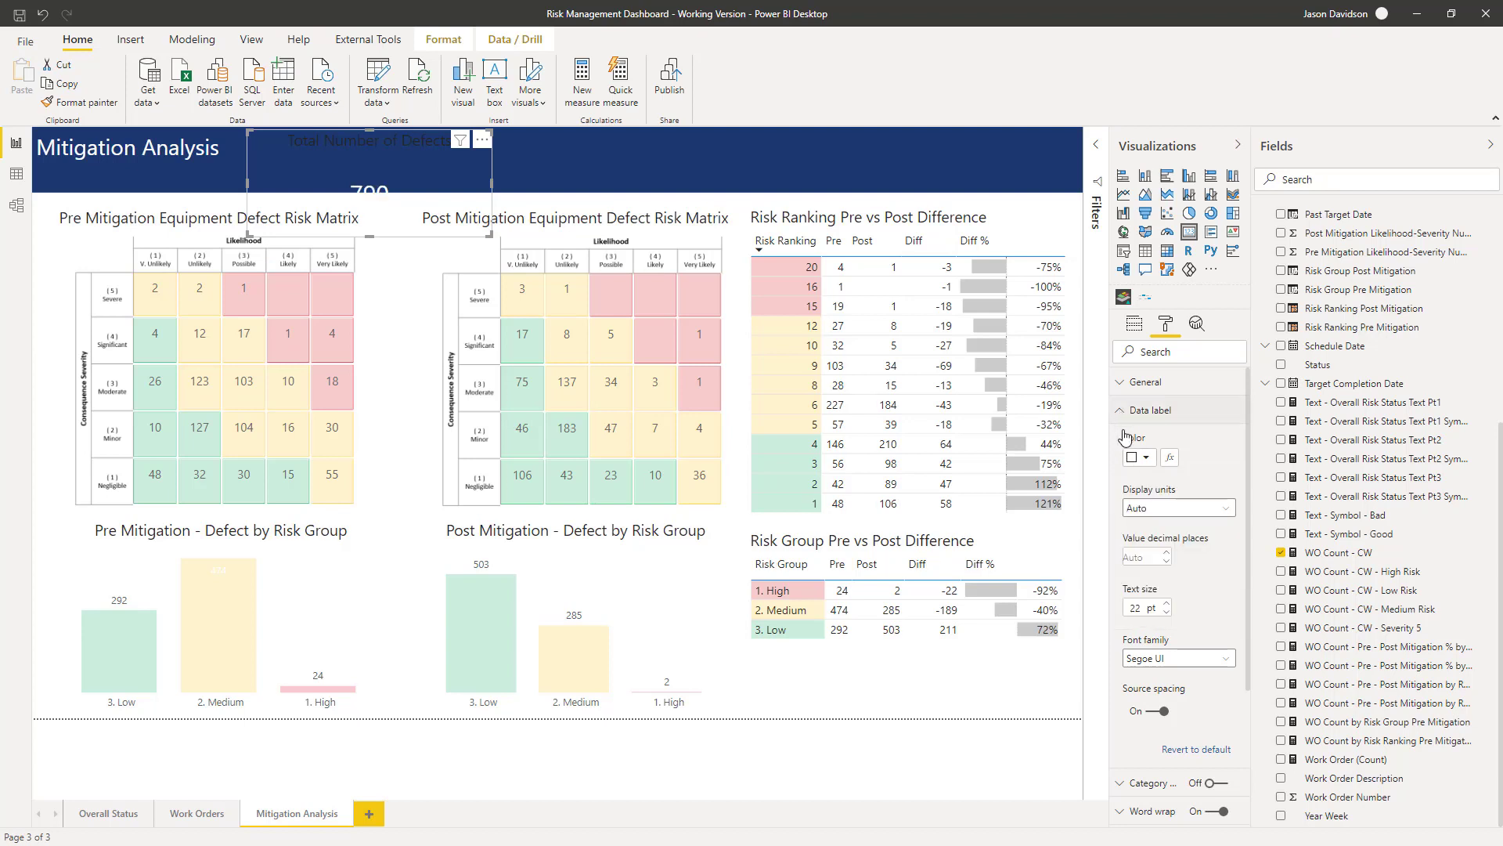
{"action": "left_click", "coordinate": [1124, 499]}
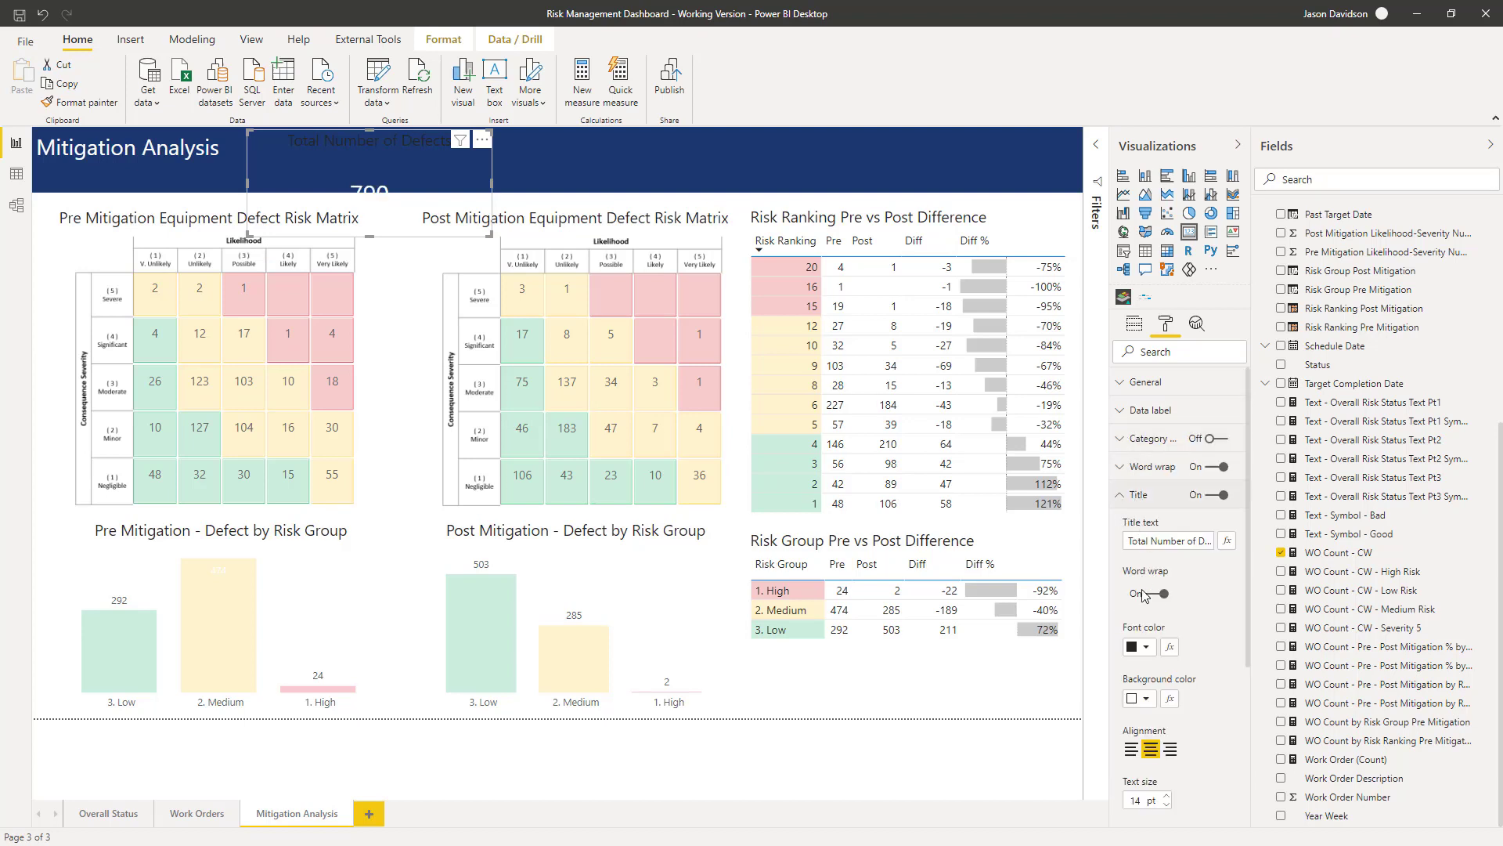
{"action": "left_click", "coordinate": [1146, 648]}
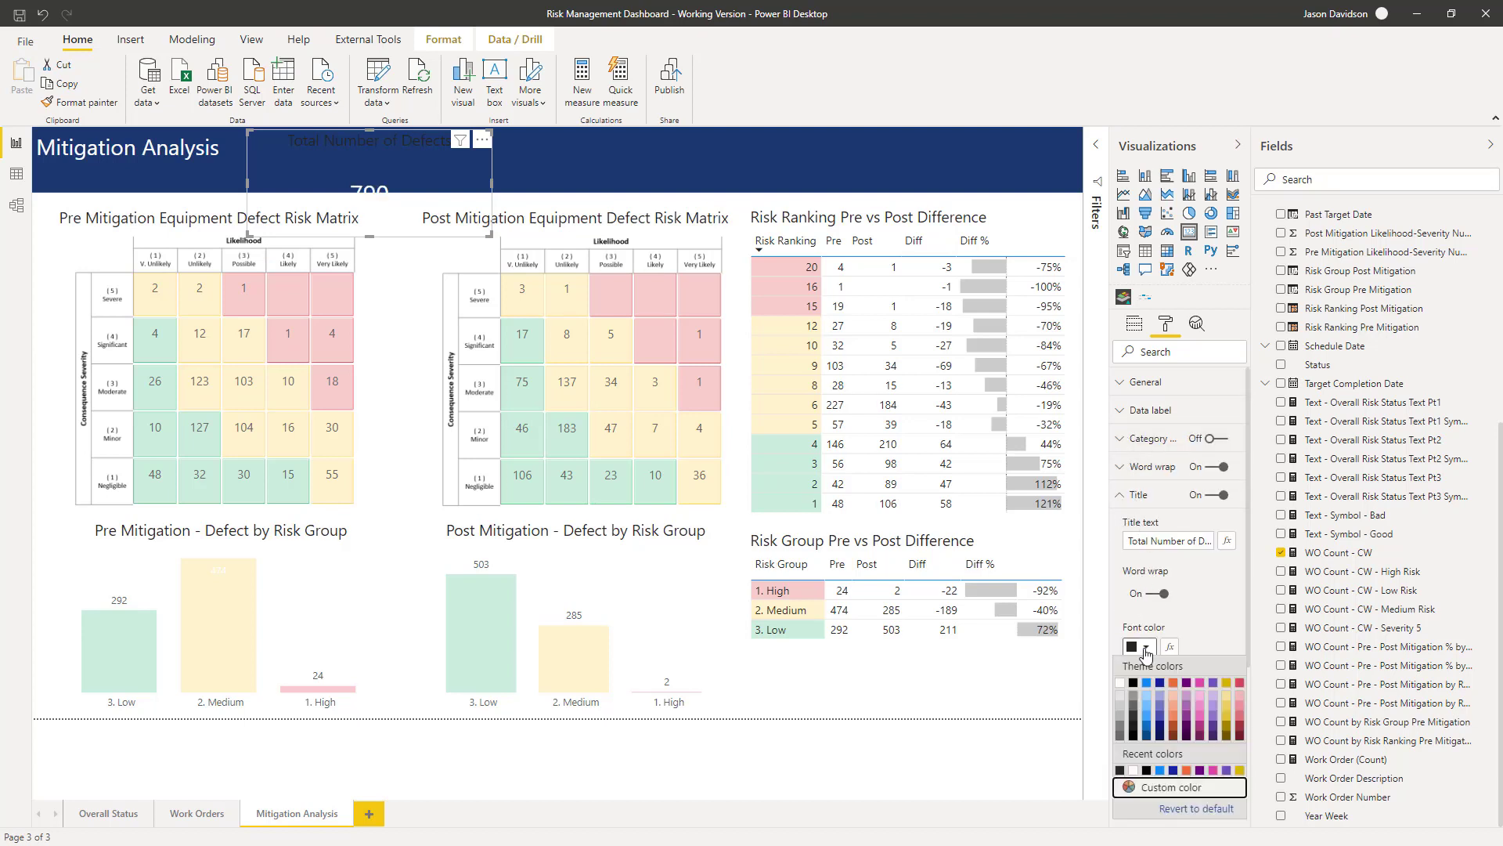
{"action": "left_click", "coordinate": [1119, 682]}
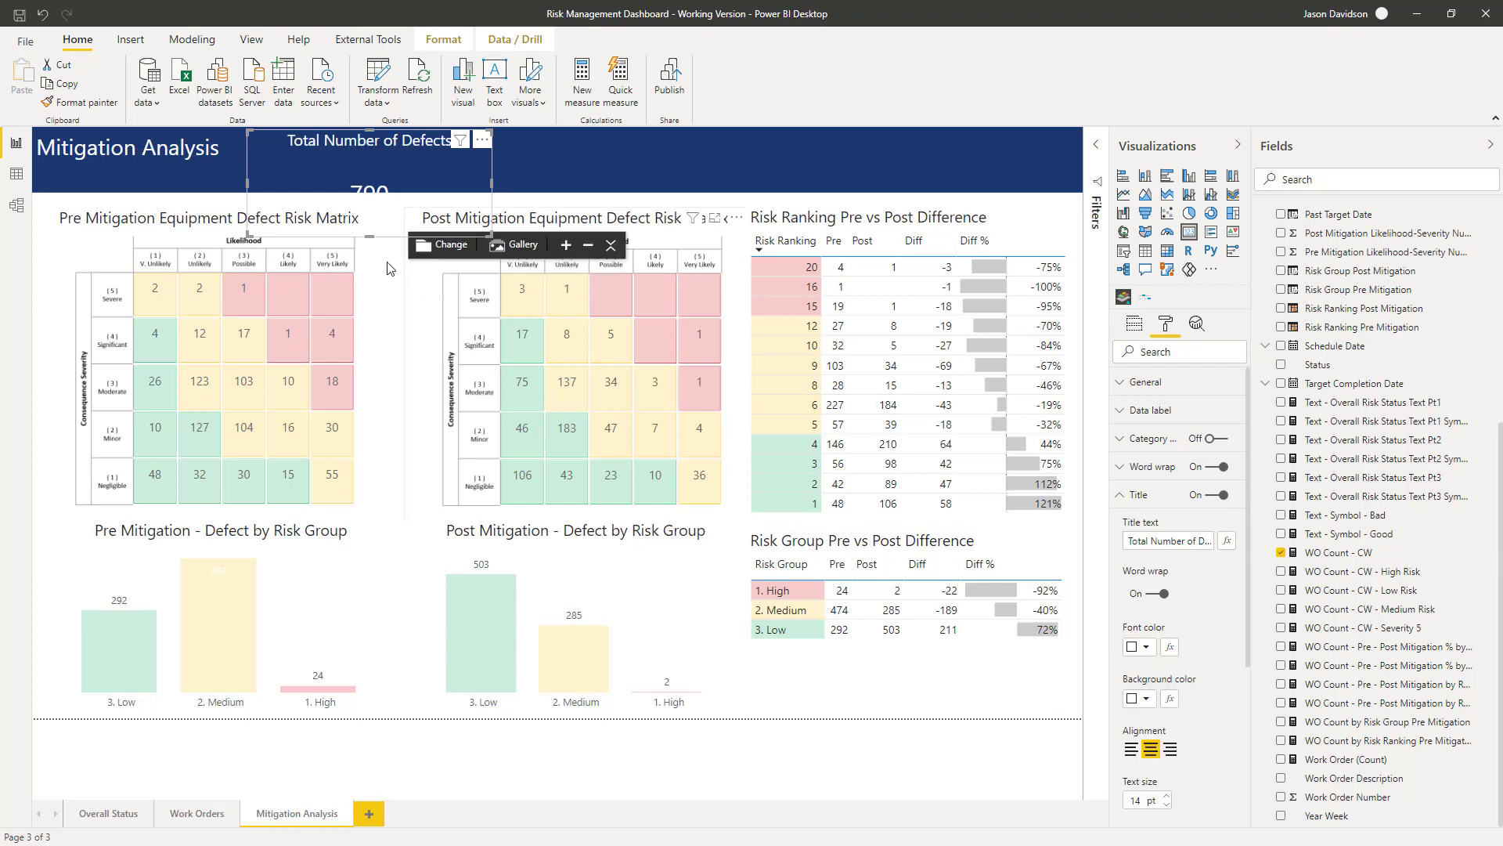
Shrink the card's height and width to sit inside the dark banner, then deselect it
{"action": "left_click_drag", "start_coordinate": [370, 235], "coordinate": [379, 184]}
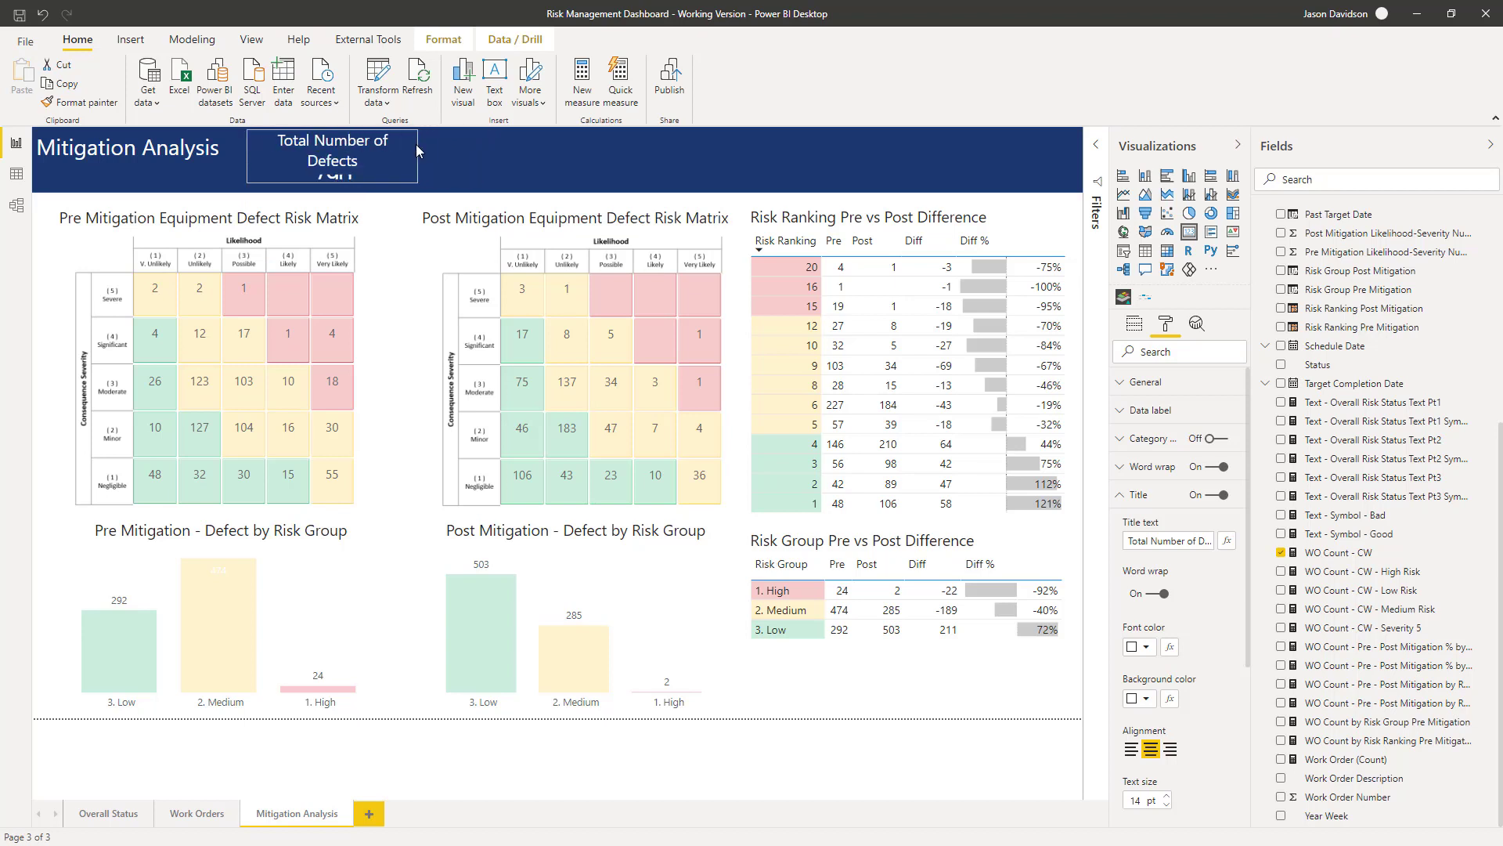
{"action": "left_click_drag", "start_coordinate": [490, 157], "coordinate": [458, 152]}
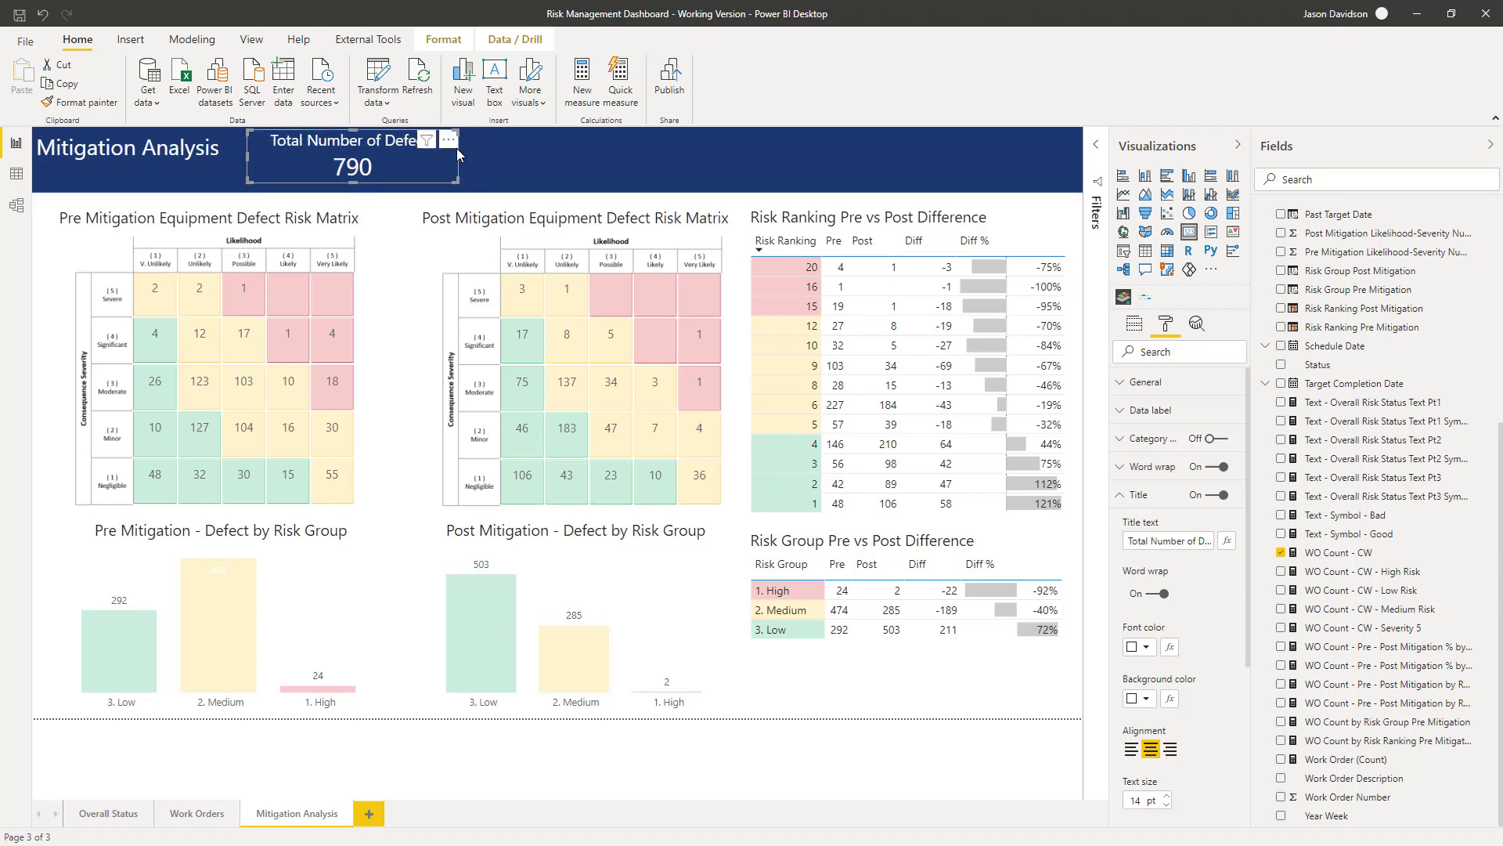
{"action": "mouse_move", "coordinate": [353, 158]}
{"action": "mouse_move", "coordinate": [581, 365]}
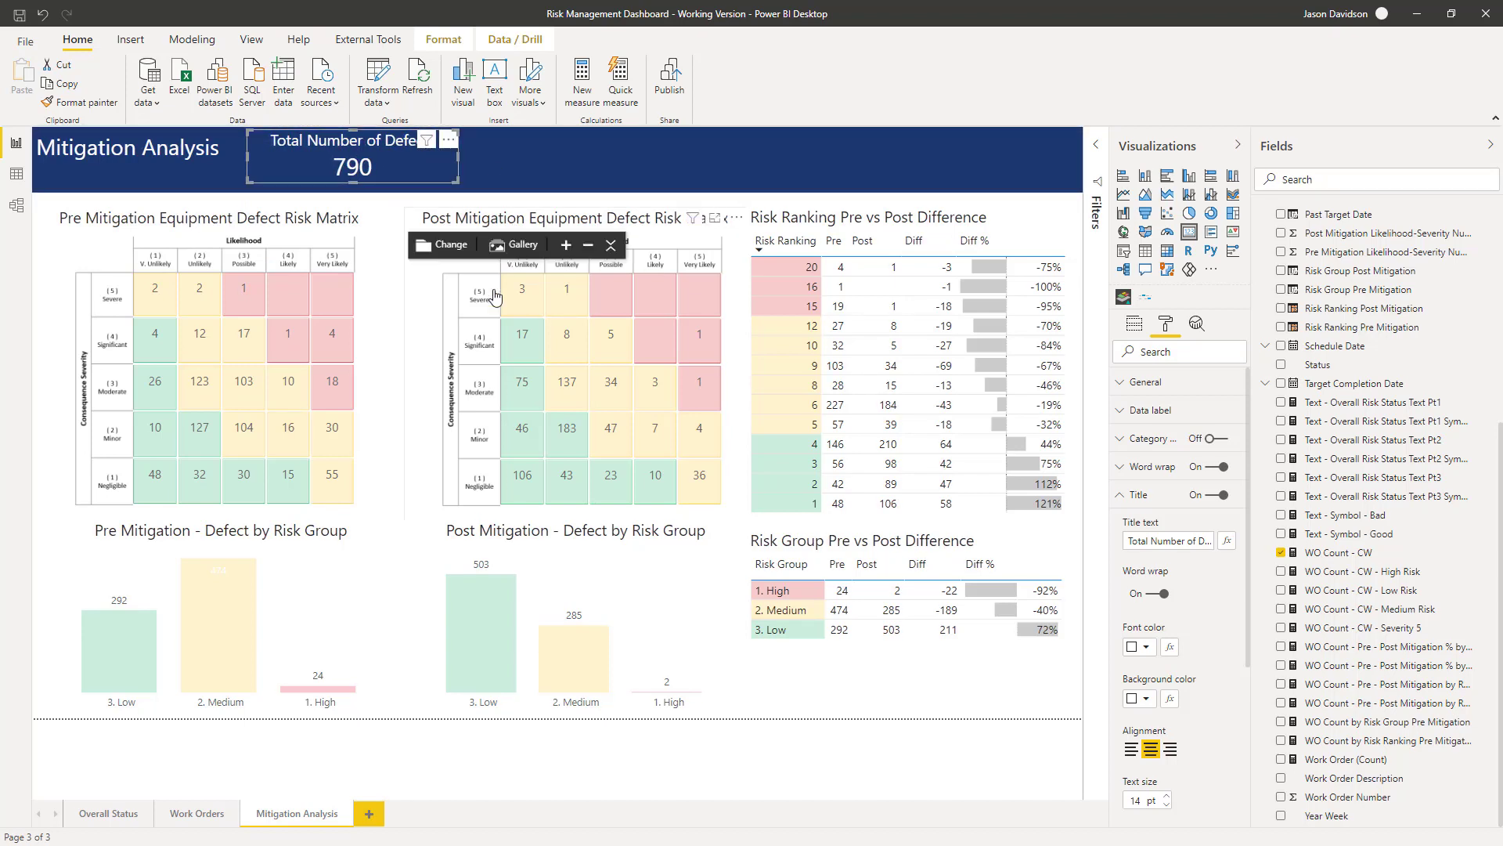
{"action": "left_click", "coordinate": [395, 204]}
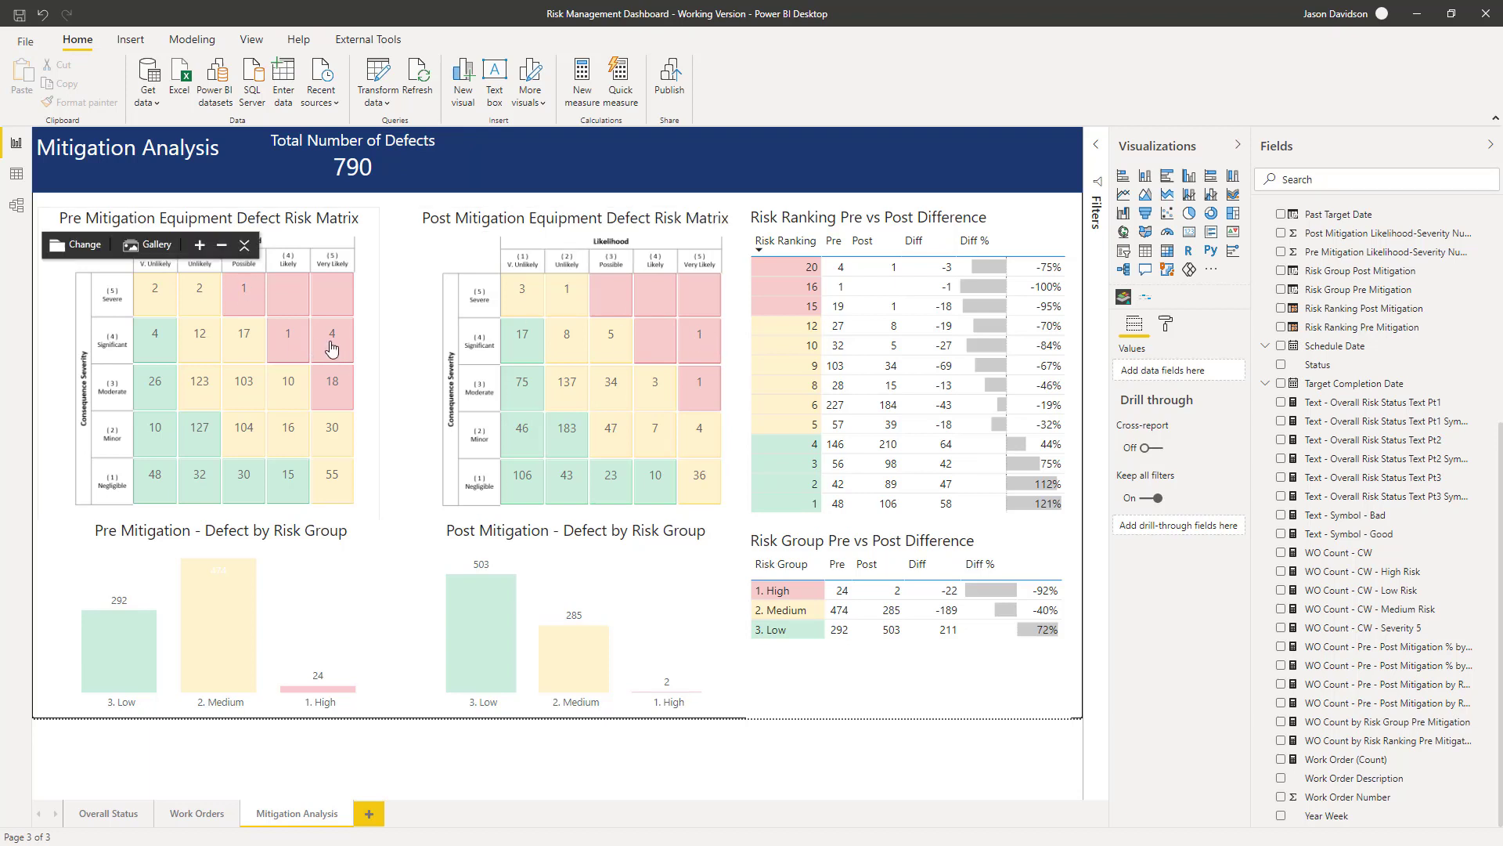
Add column Is Mitigated to Work Order Data: IF(post ranking = pre ranking, "No", "Yes")
{"action": "mouse_move", "coordinate": [288, 341]}
{"action": "left_click", "coordinate": [13, 180]}
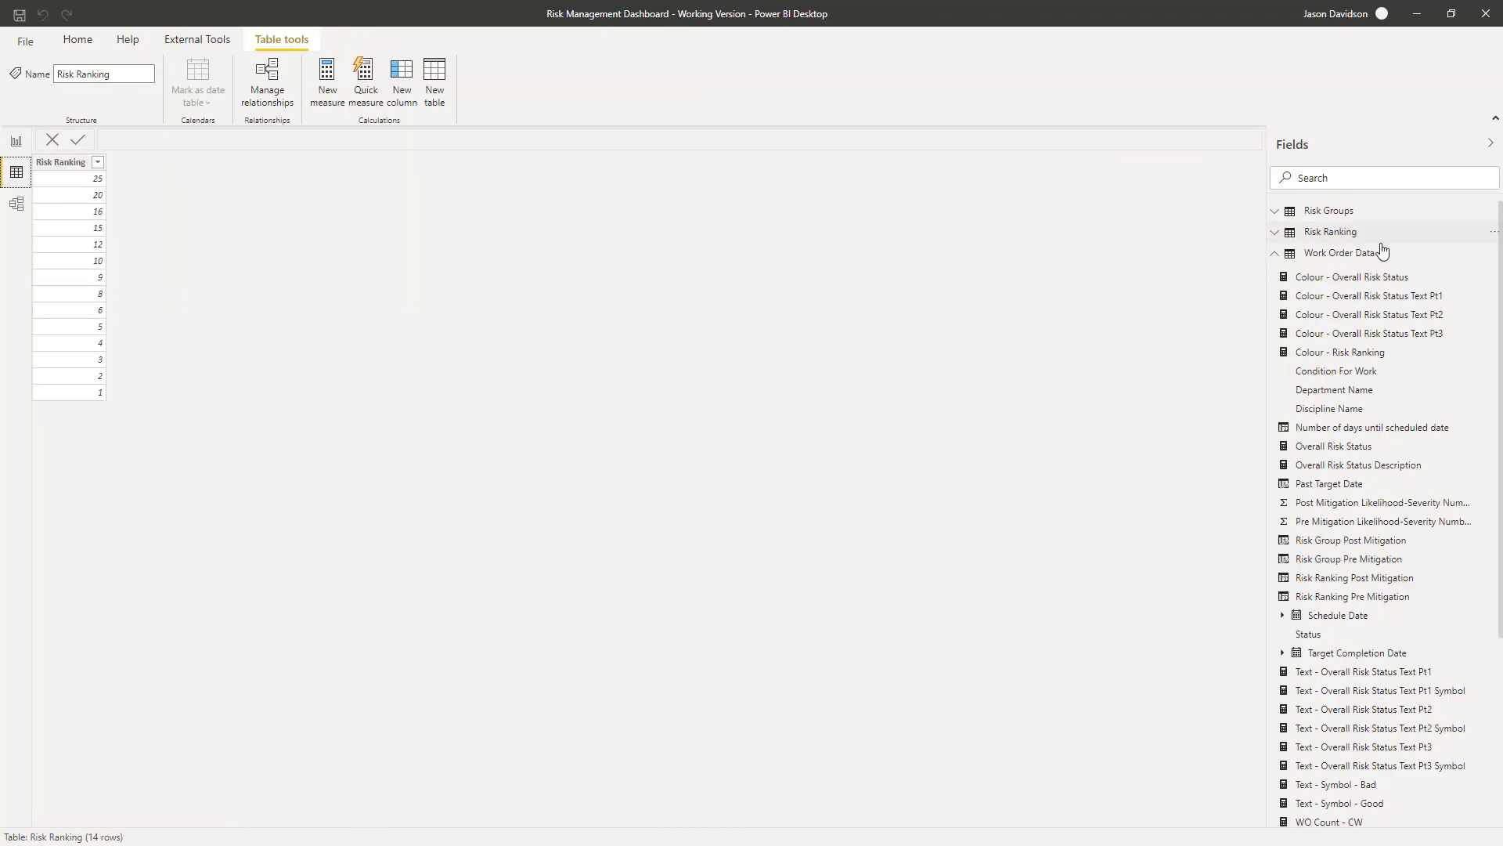
{"action": "left_click", "coordinate": [1278, 256]}
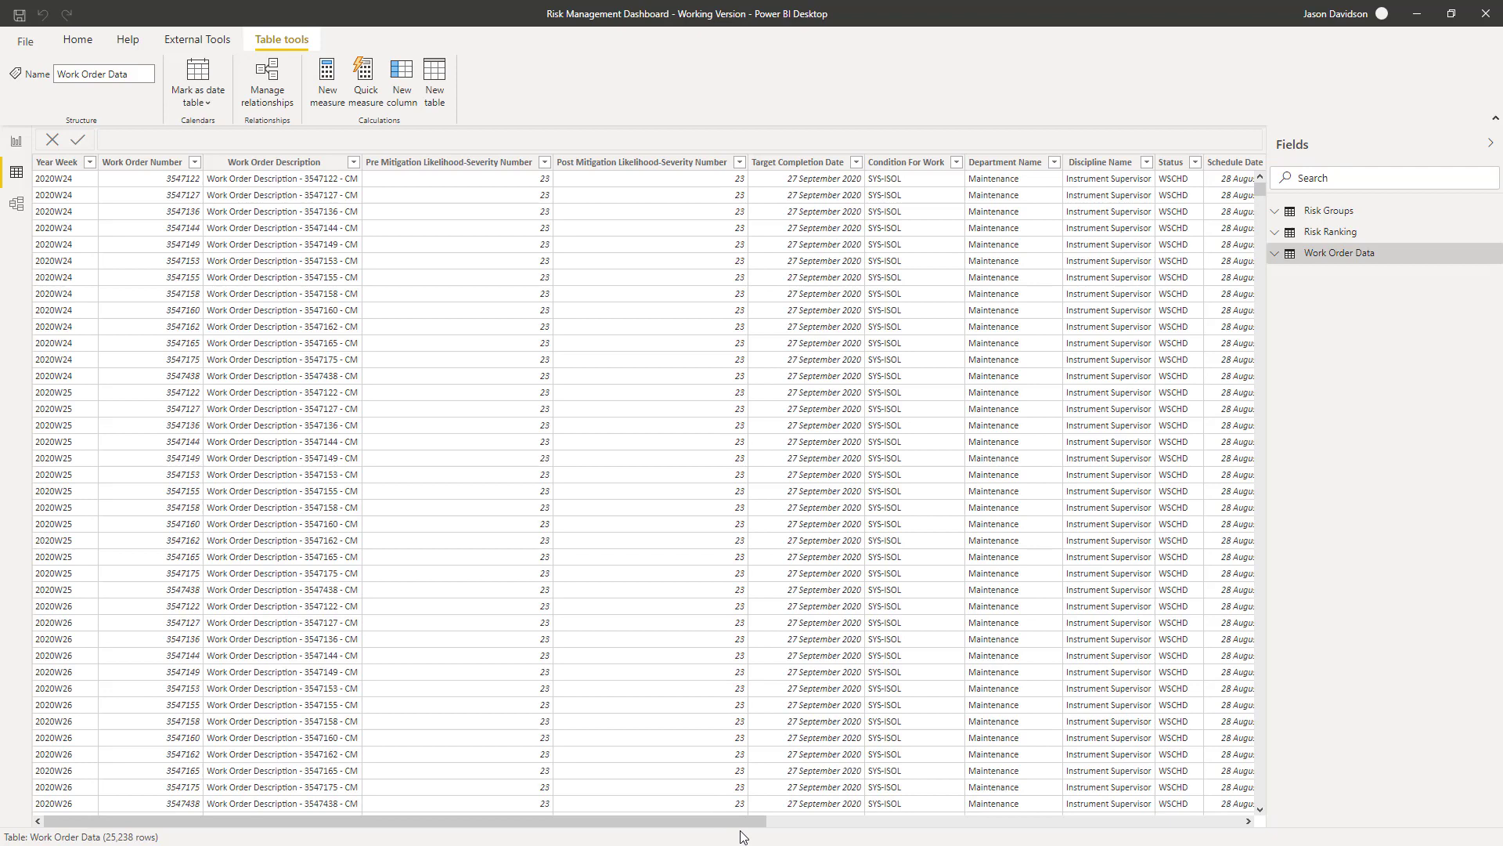
{"action": "left_click_drag", "start_coordinate": [745, 831], "coordinate": [1234, 830]}
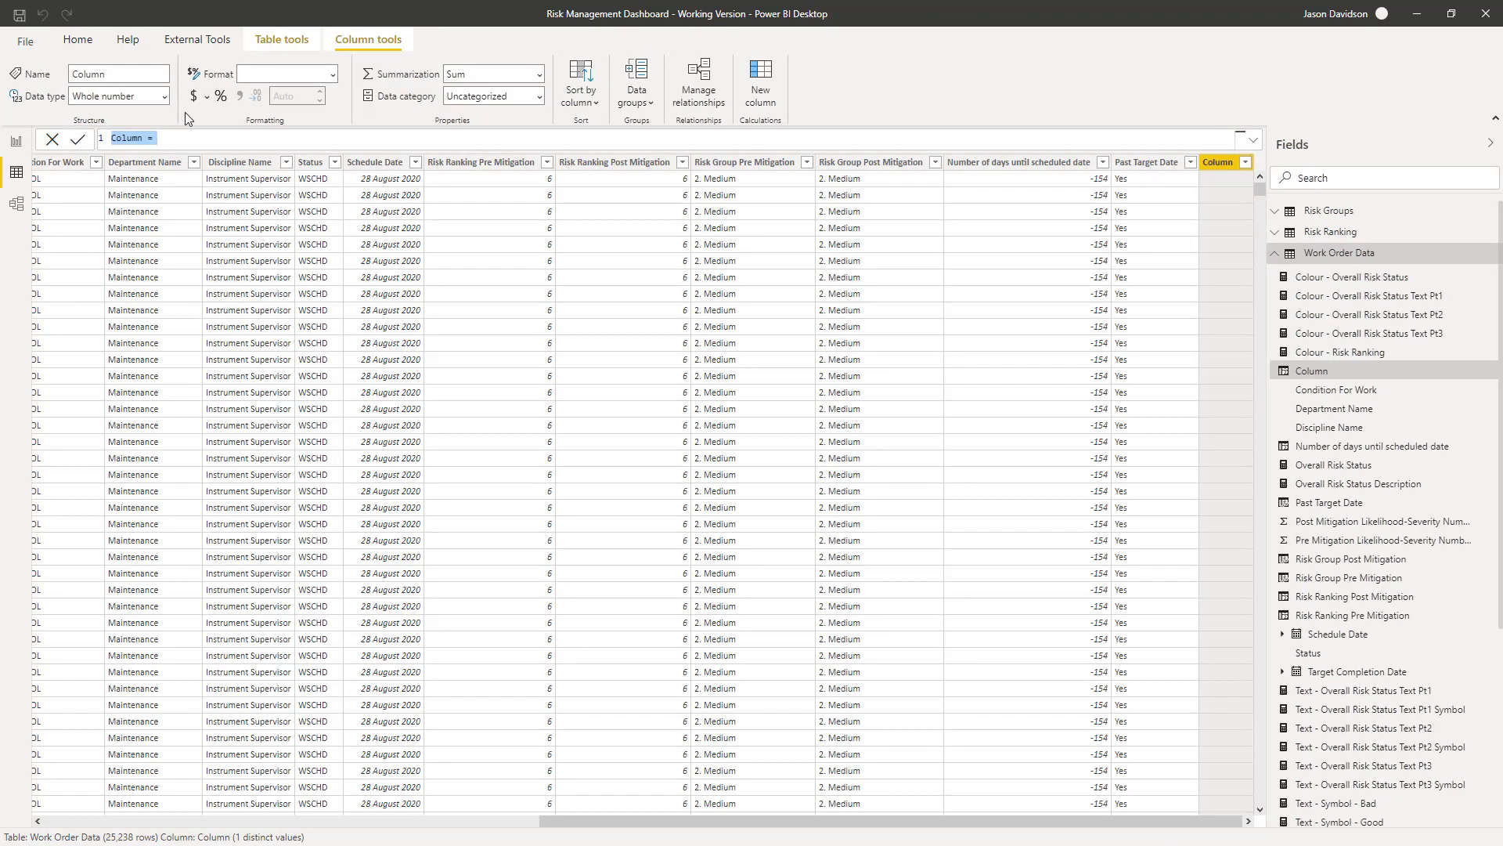
{"action": "type", "text": "Is Mitigated"}
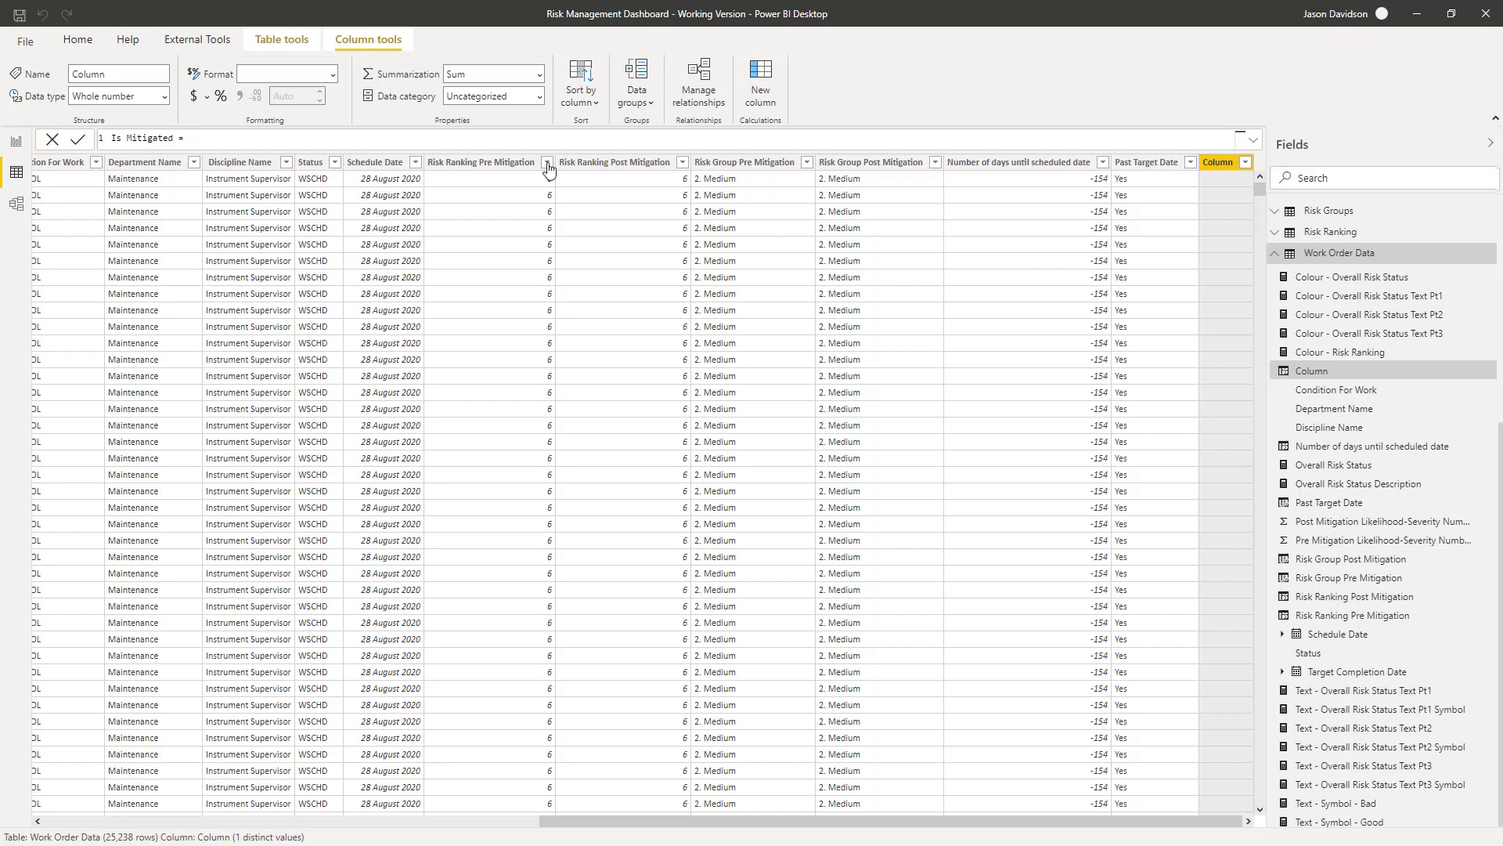
{"action": "type", "text": "IF(     'Work Order Data'[Risk Ranking Post Mitigation] = 'Work Order Data'[Risk Ranking Pre Mitigation],     \"No\",     \"Yes\" )"}
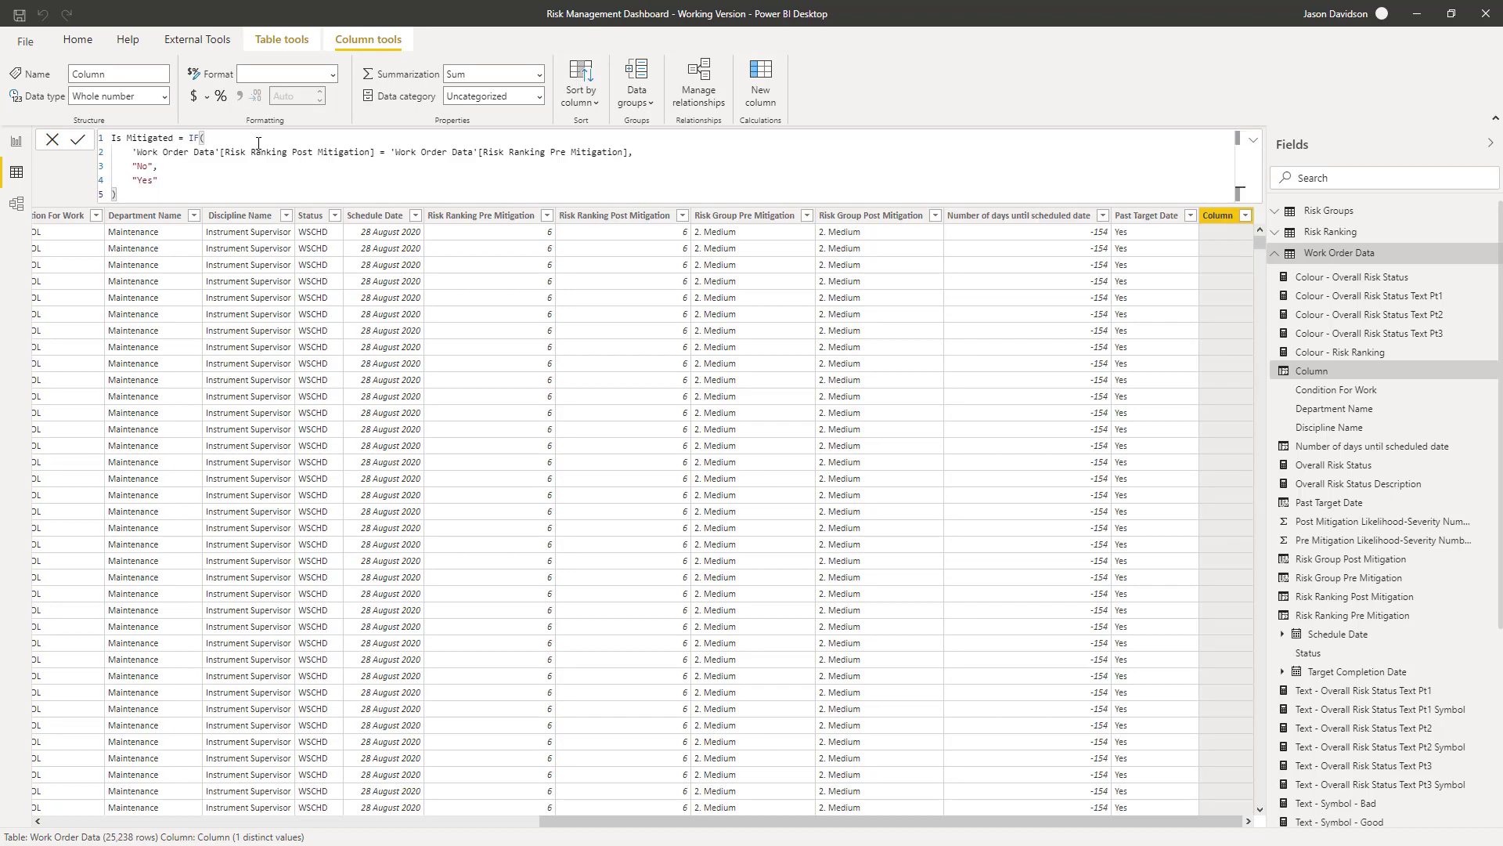
{"action": "key", "text": "Up"}
{"action": "key", "text": "Up"}
{"action": "key", "text": "Up"}
{"action": "key", "text": "Up"}
{"action": "key", "text": "Right"}
{"action": "key", "text": "Right"}
{"action": "key", "text": "Right"}
{"action": "key", "text": "Right"}
{"action": "key", "text": "shift+Return"}
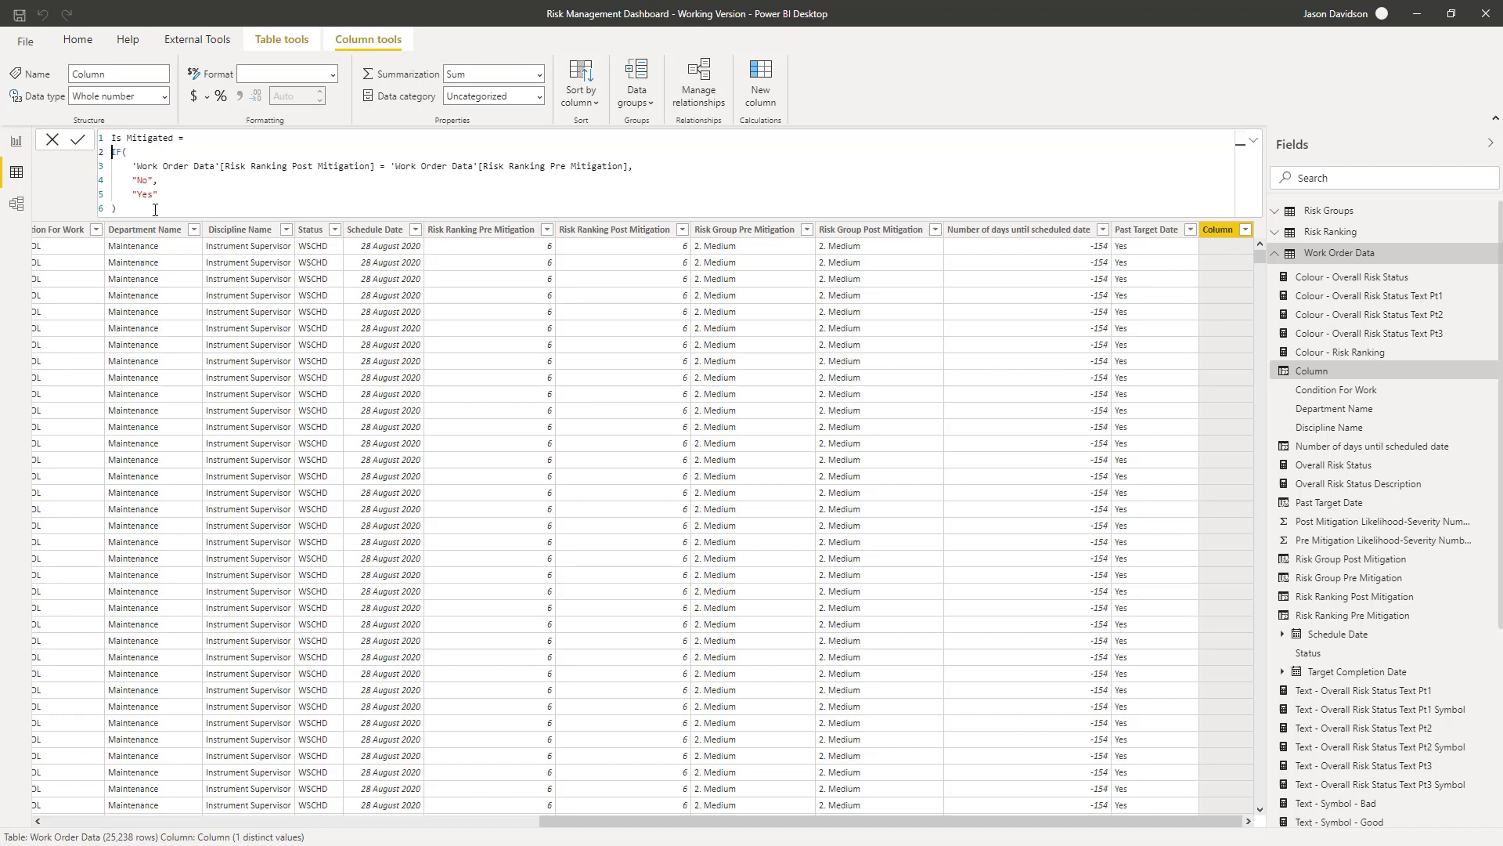
{"action": "left_click", "coordinate": [81, 145]}
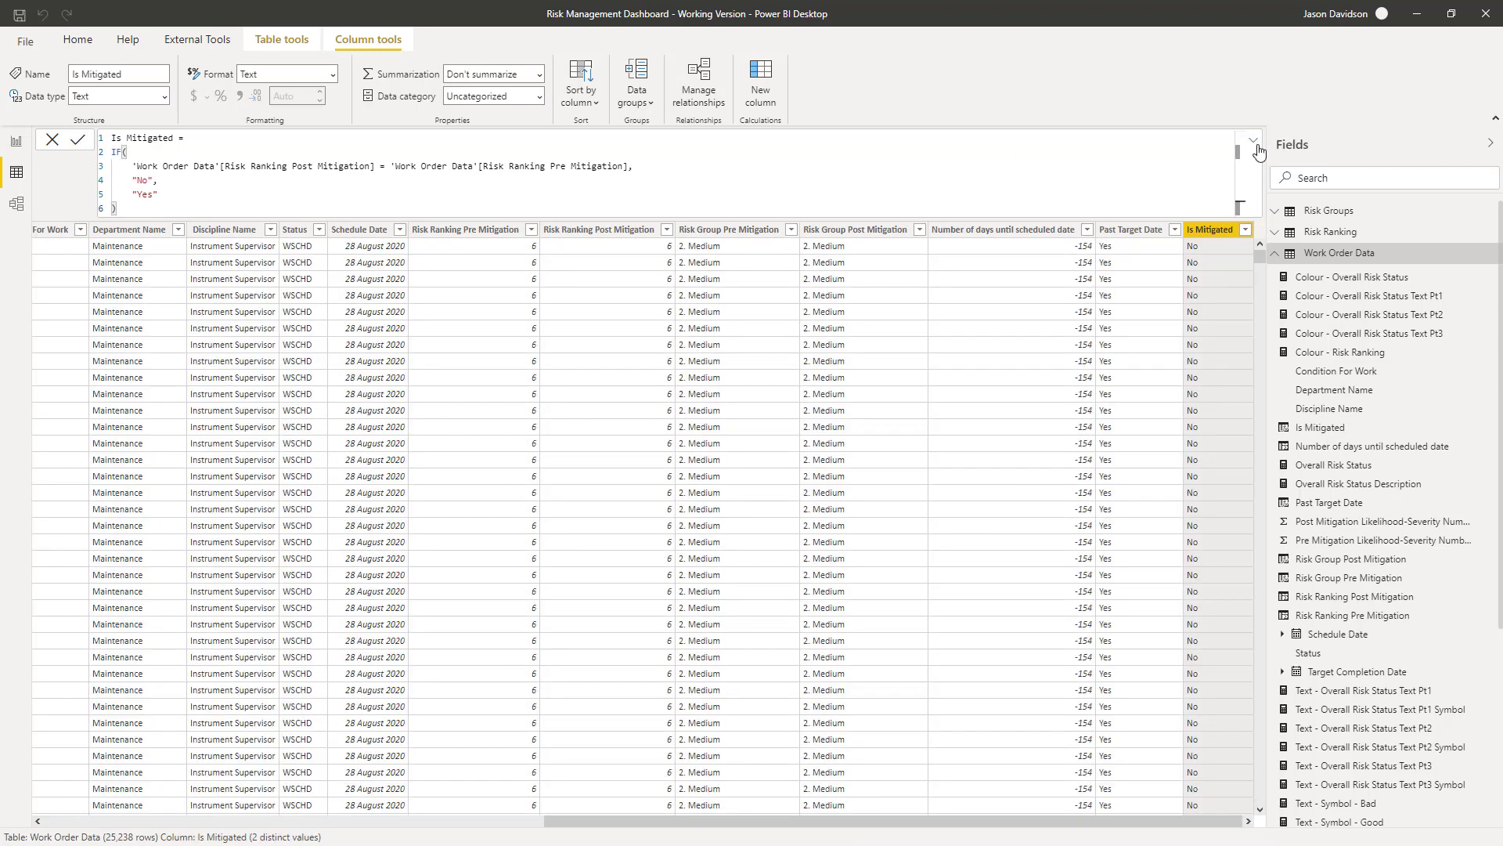
{"action": "left_click", "coordinate": [1255, 144]}
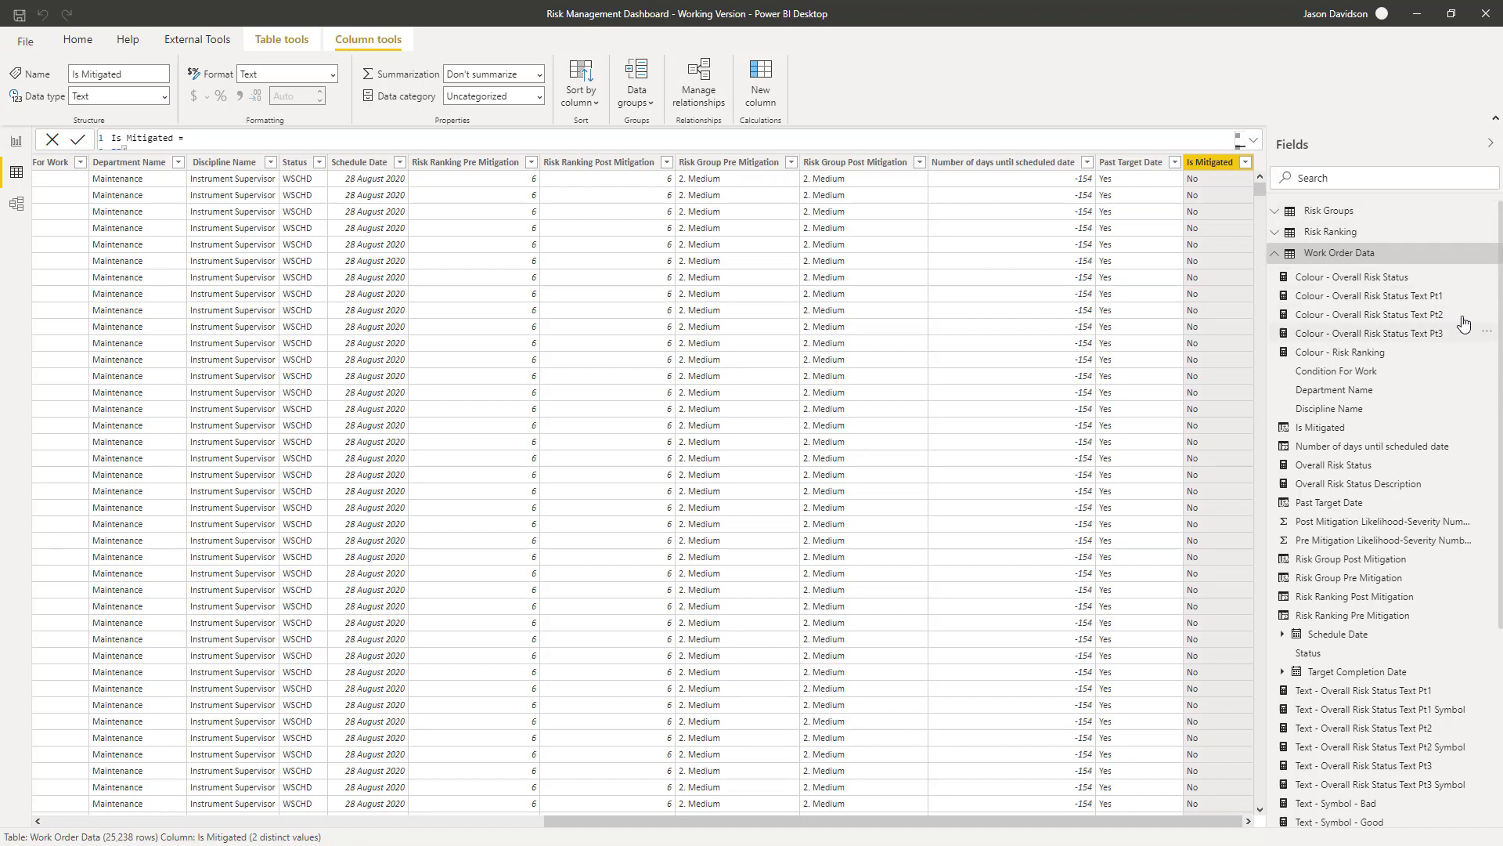
Create measure WO Count - Post Mitigation Is Mitigated = CALCULATE([WO Count - CW], 'Work Order Data'[Is Mitigated] = "Yes")
{"action": "left_click", "coordinate": [16, 144]}
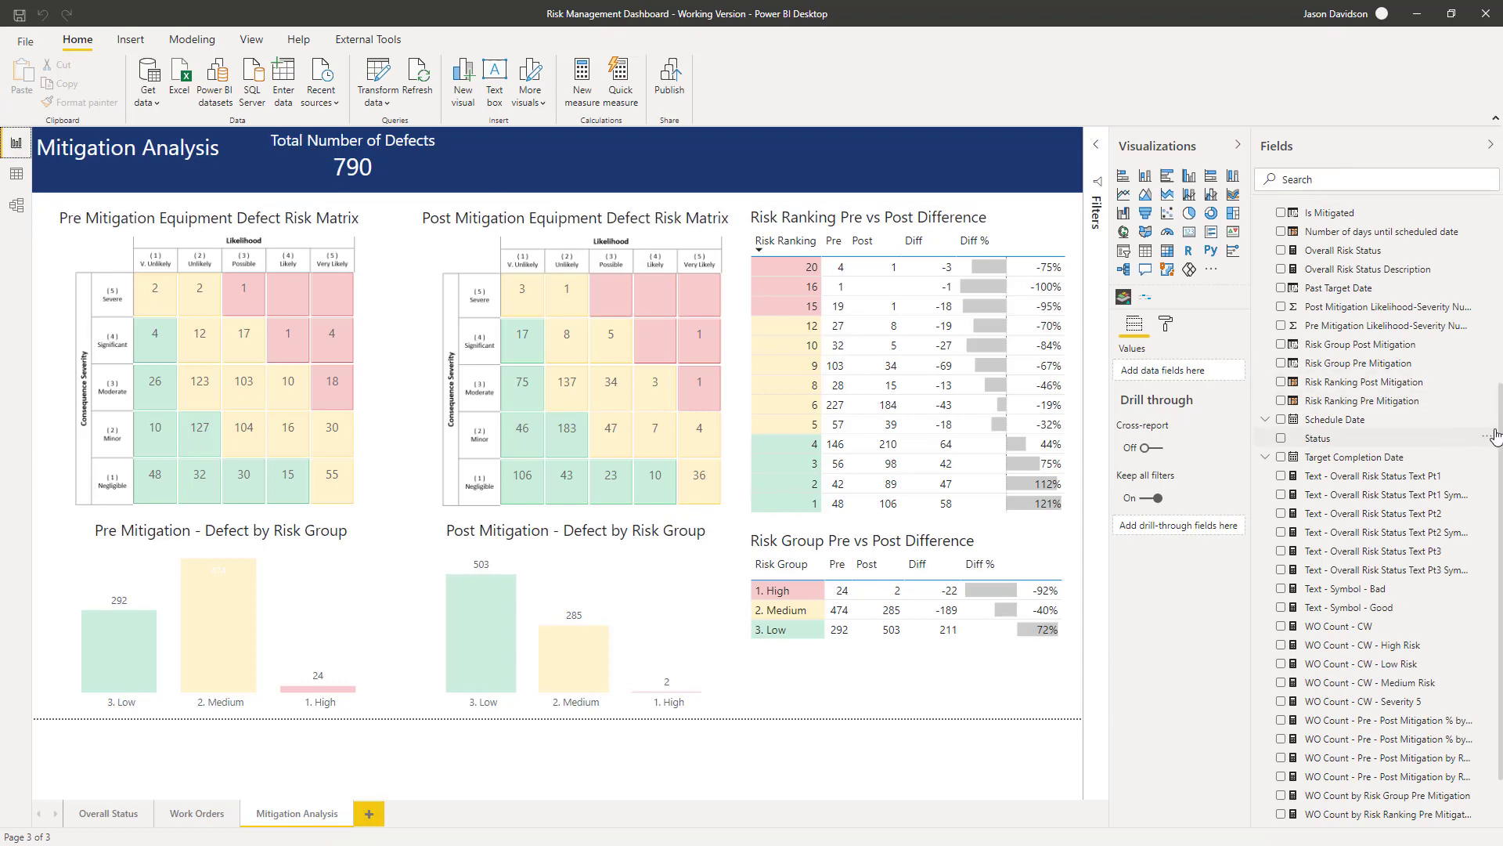
{"action": "right_click", "coordinate": [1492, 426]}
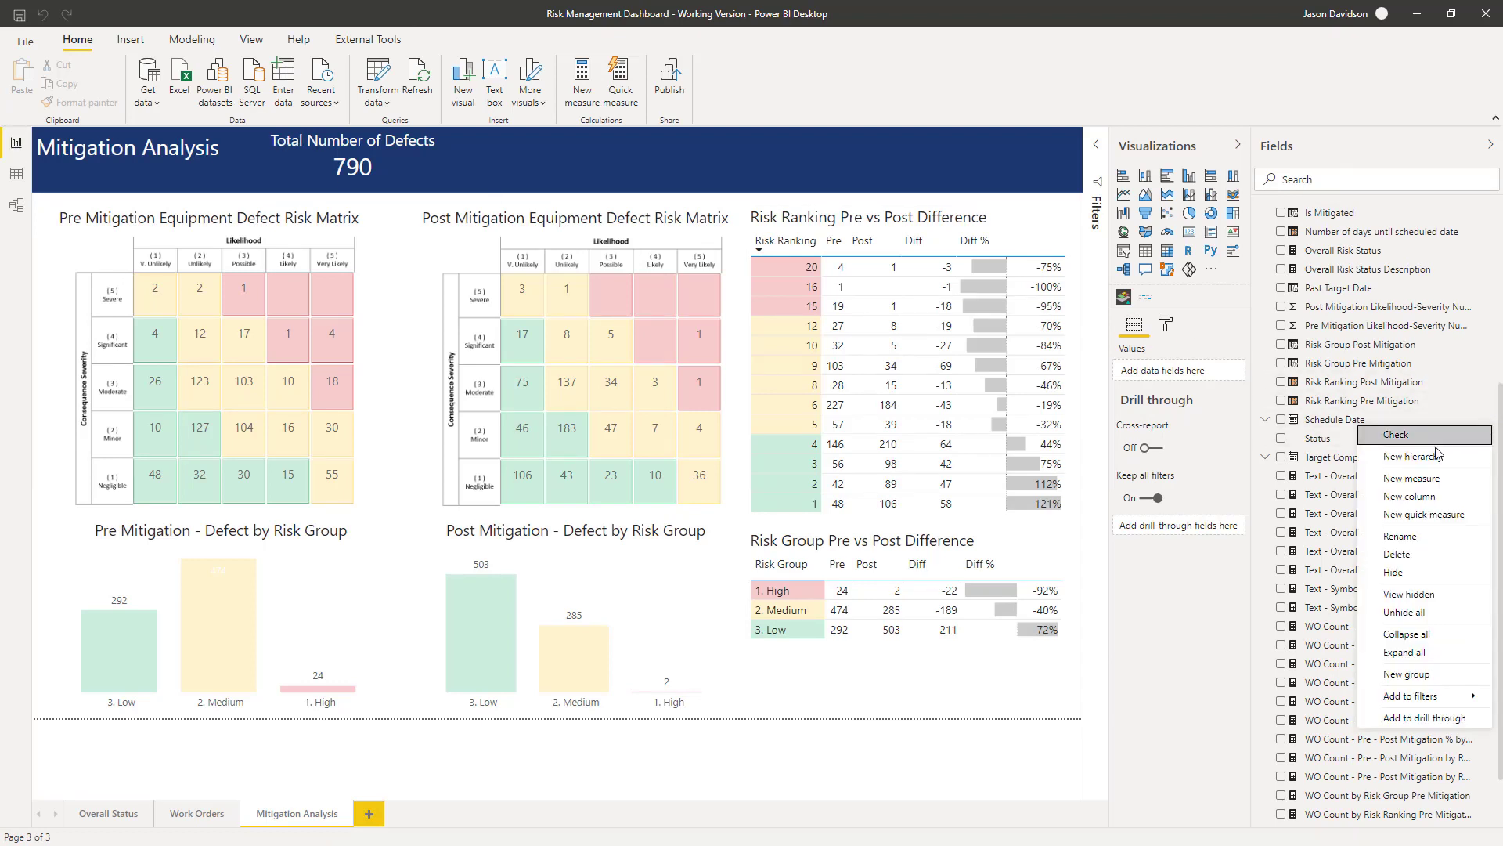
{"action": "left_click", "coordinate": [1262, 523]}
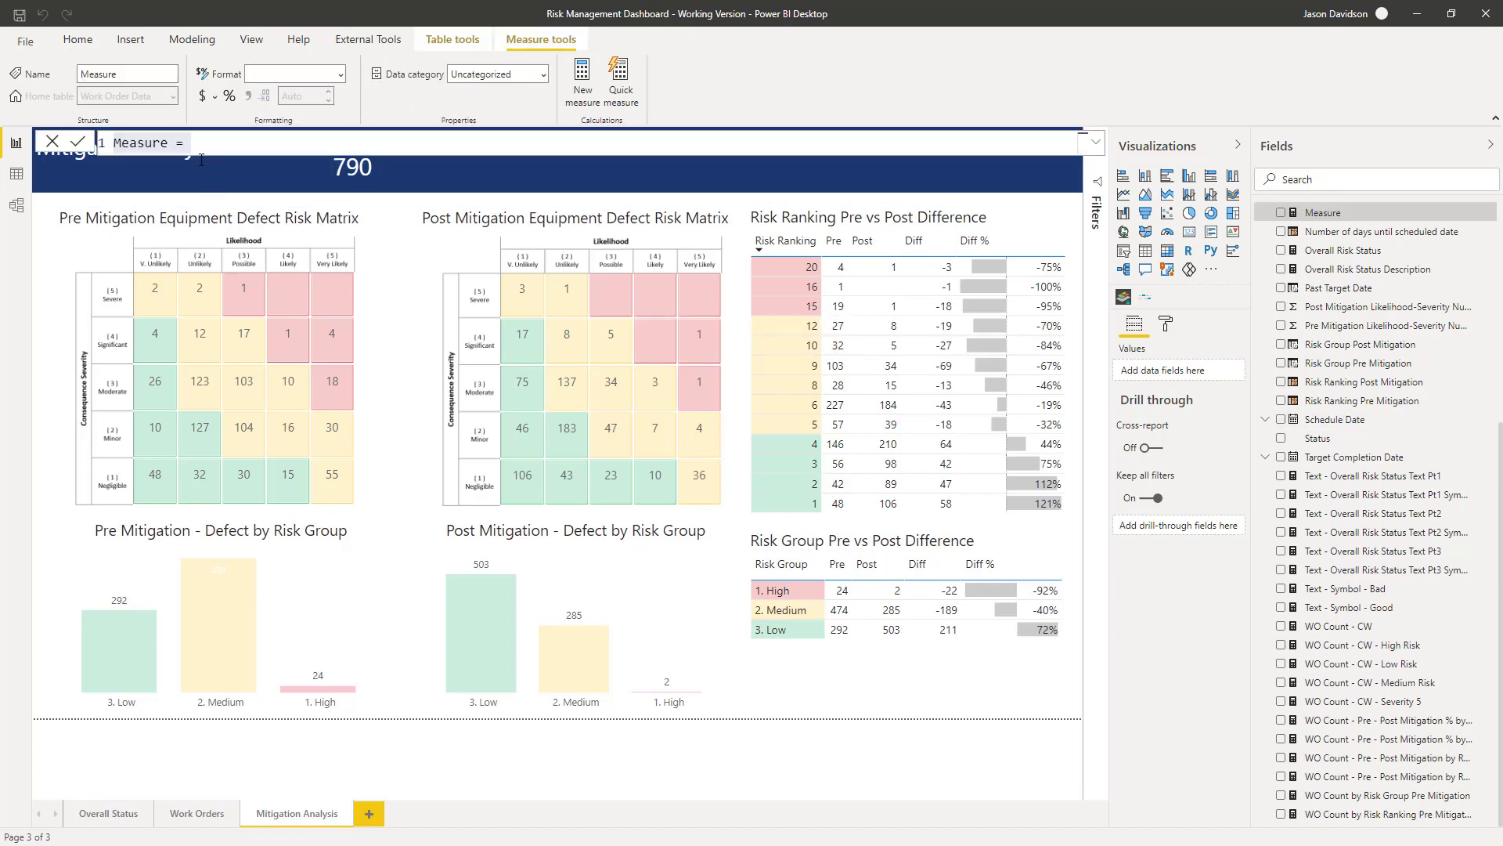
{"action": "left_click", "coordinate": [204, 147]}
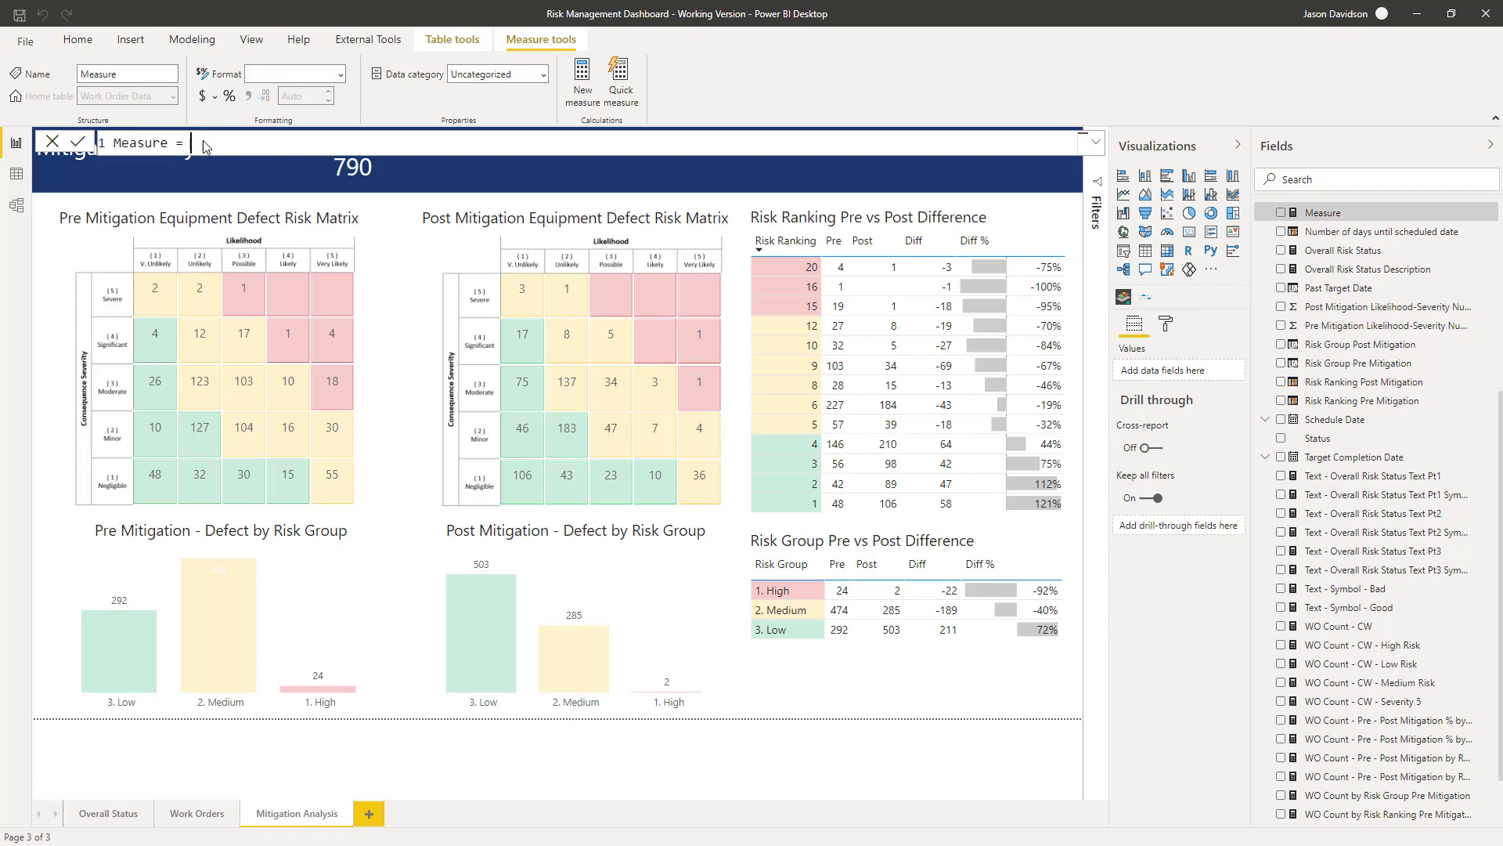
{"action": "left_click_drag", "start_coordinate": [179, 141], "coordinate": [100, 135]}
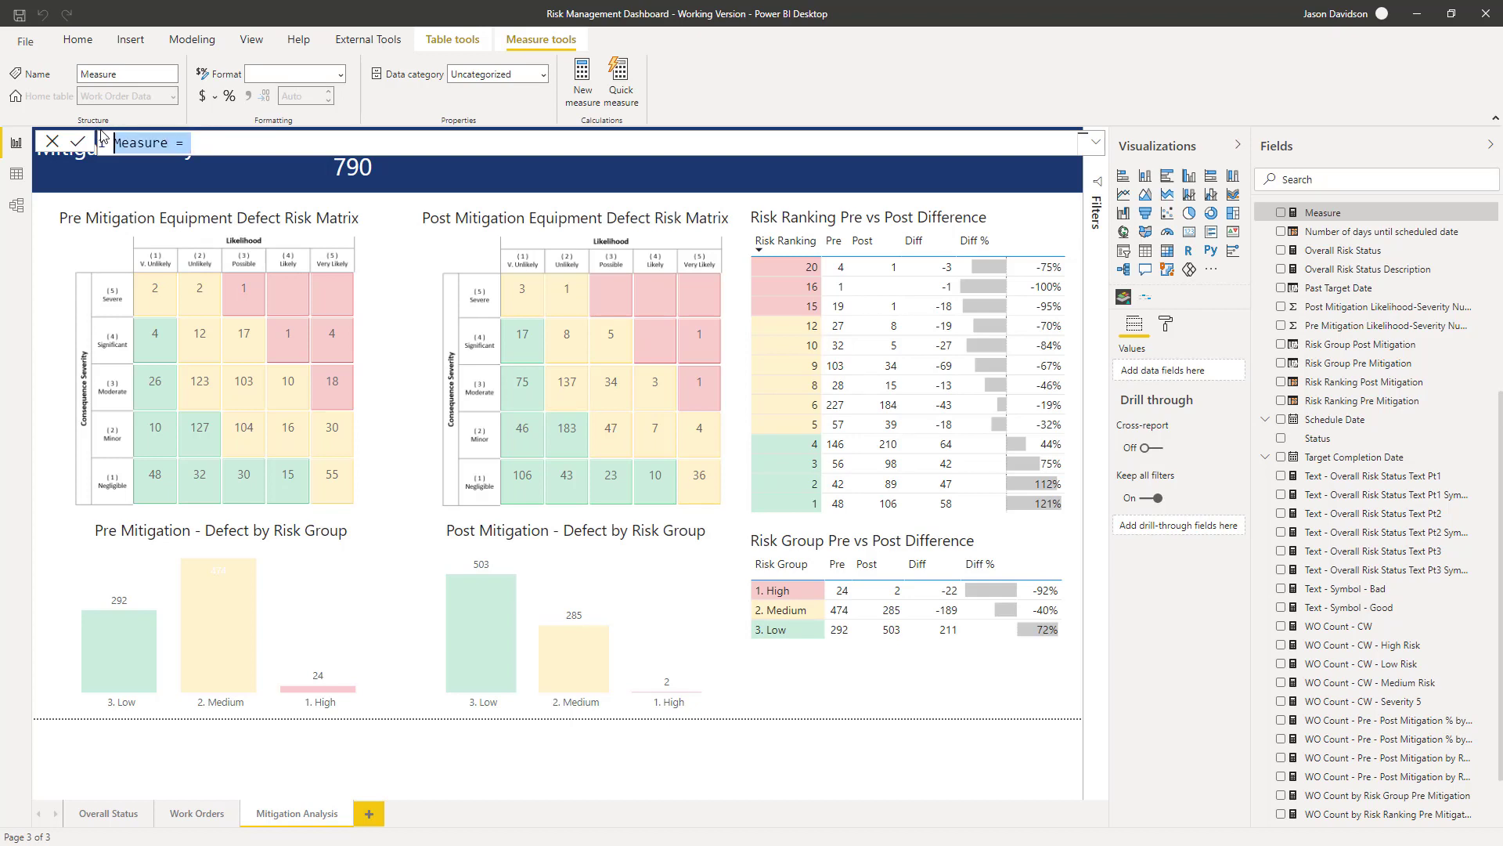
{"action": "type", "text": "WO Count - Post Mitigation Is Mitigated = CALCULATE(     [WO Count - CW],     'Work Order Data'[Is Mitigated] = \"Yes\" )"}
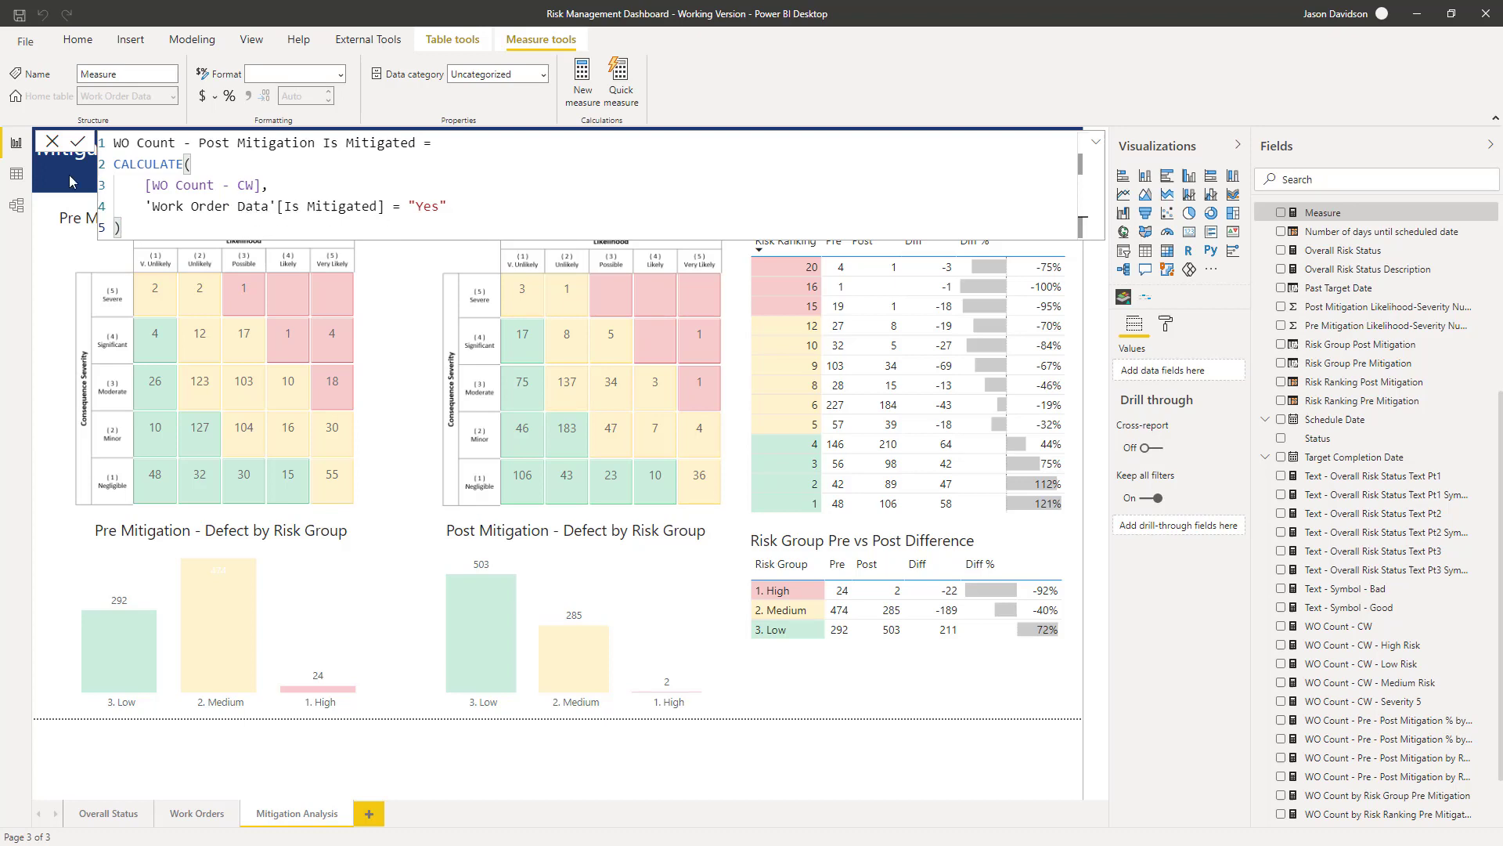
{"action": "left_click", "coordinate": [77, 144]}
{"action": "left_click", "coordinate": [1099, 144]}
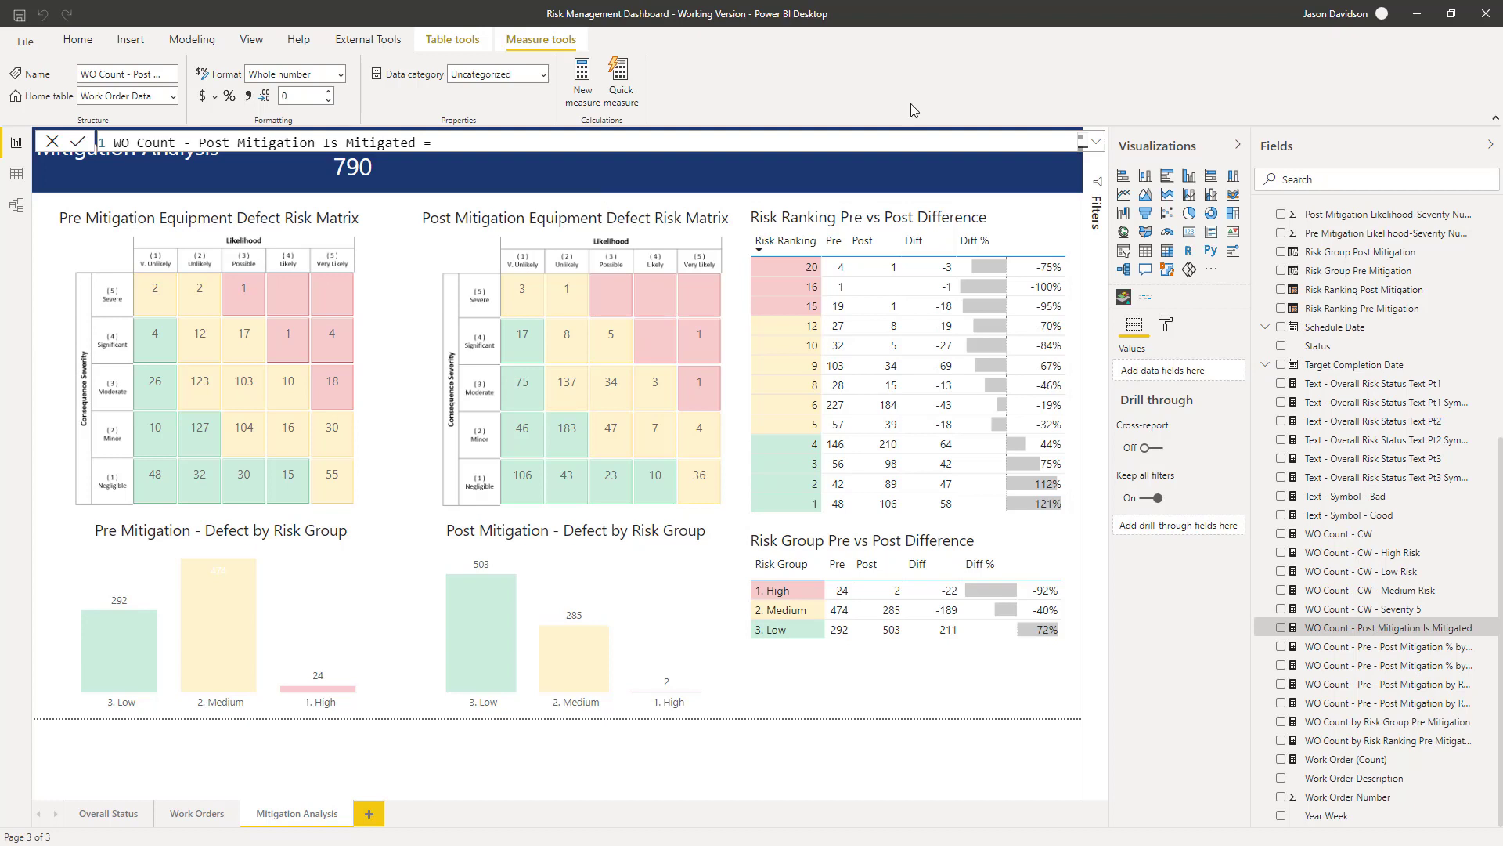
Select the Total Number of Defects card on the report canvas
{"action": "mouse_move", "coordinate": [575, 623]}
{"action": "left_click", "coordinate": [756, 692]}
{"action": "left_click", "coordinate": [742, 525]}
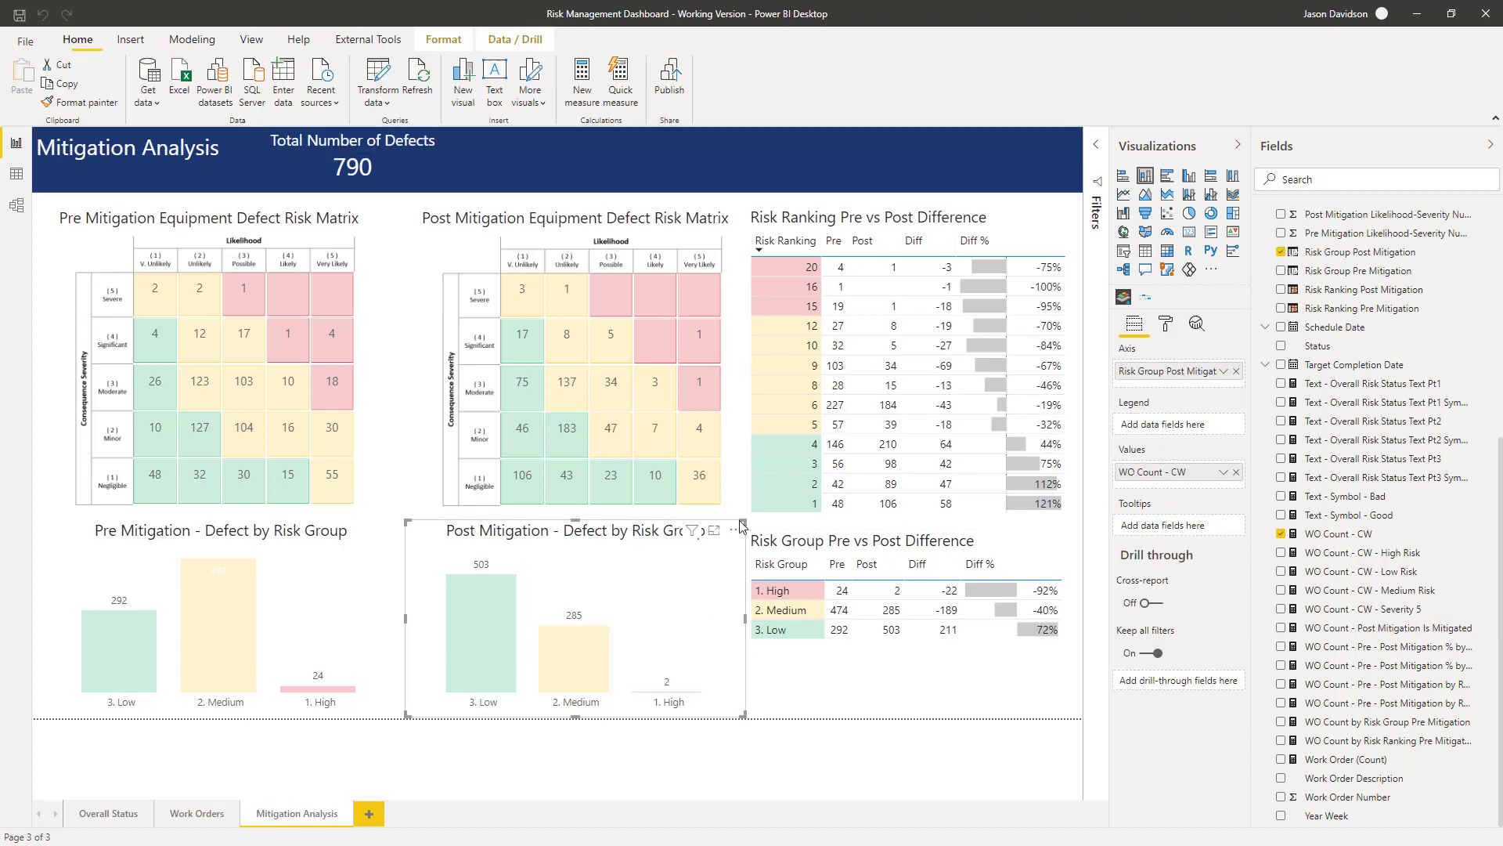
{"action": "left_click", "coordinate": [745, 515]}
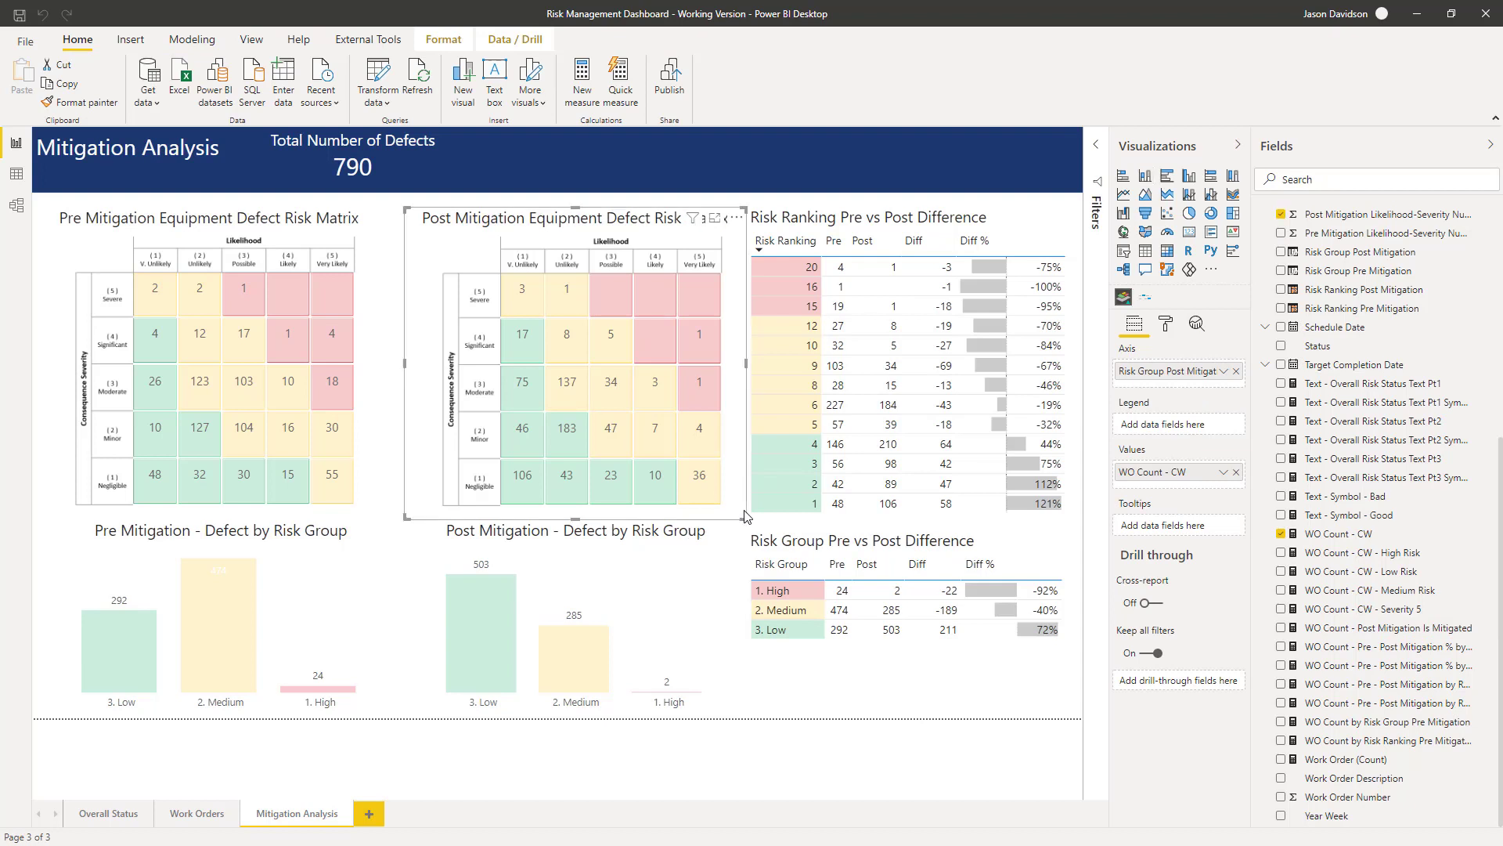
{"action": "left_click", "coordinate": [358, 150]}
Copy the 790 card, switch the copy to the mitigated measure (378), and paste a third copy
{"action": "key", "text": "ctrl+c"}
{"action": "key", "text": "ctrl+v"}
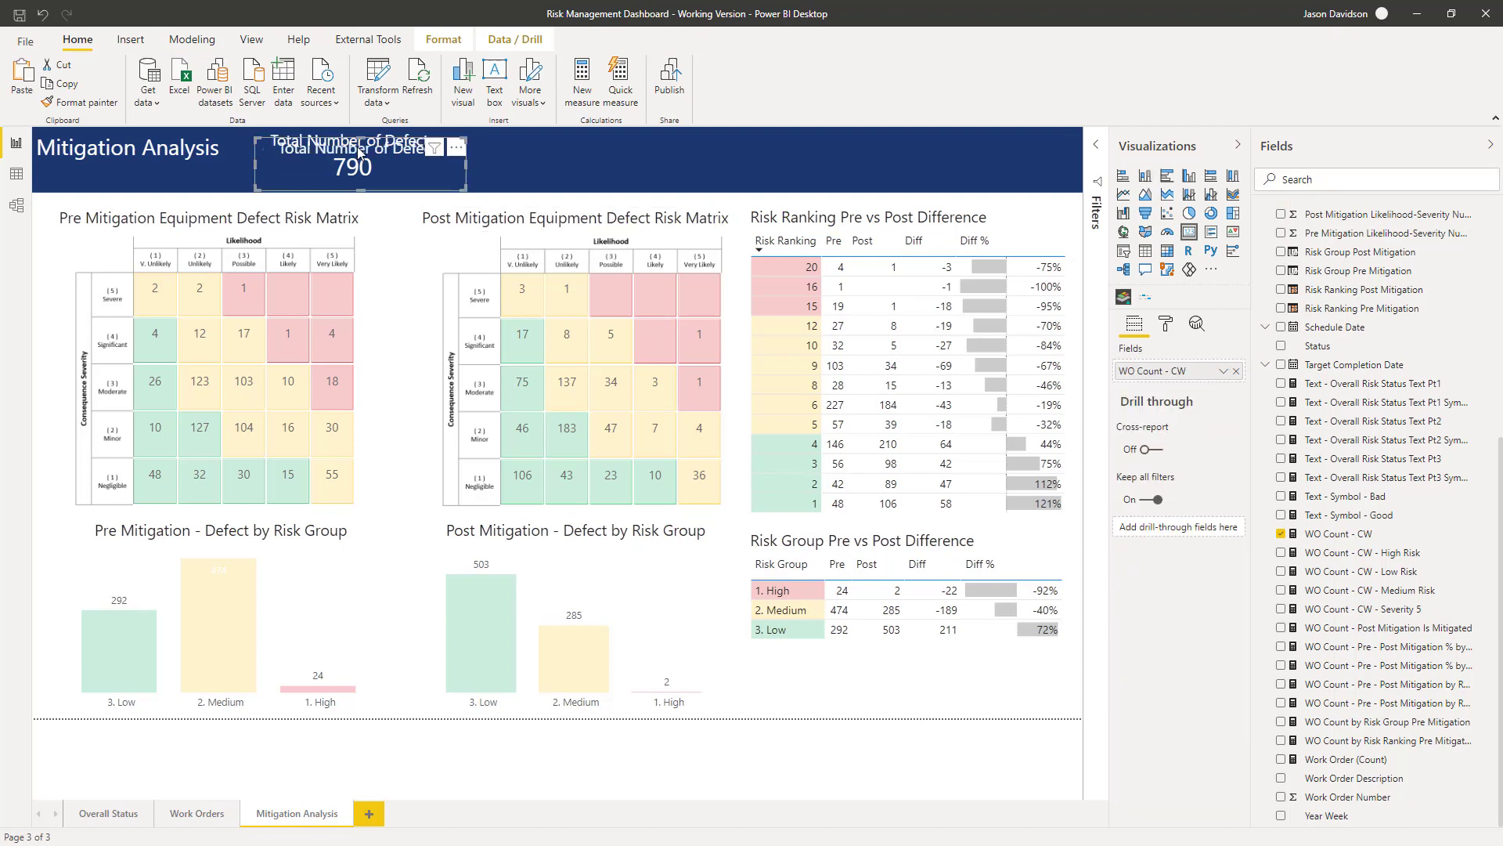
{"action": "left_click_drag", "start_coordinate": [358, 152], "coordinate": [575, 152]}
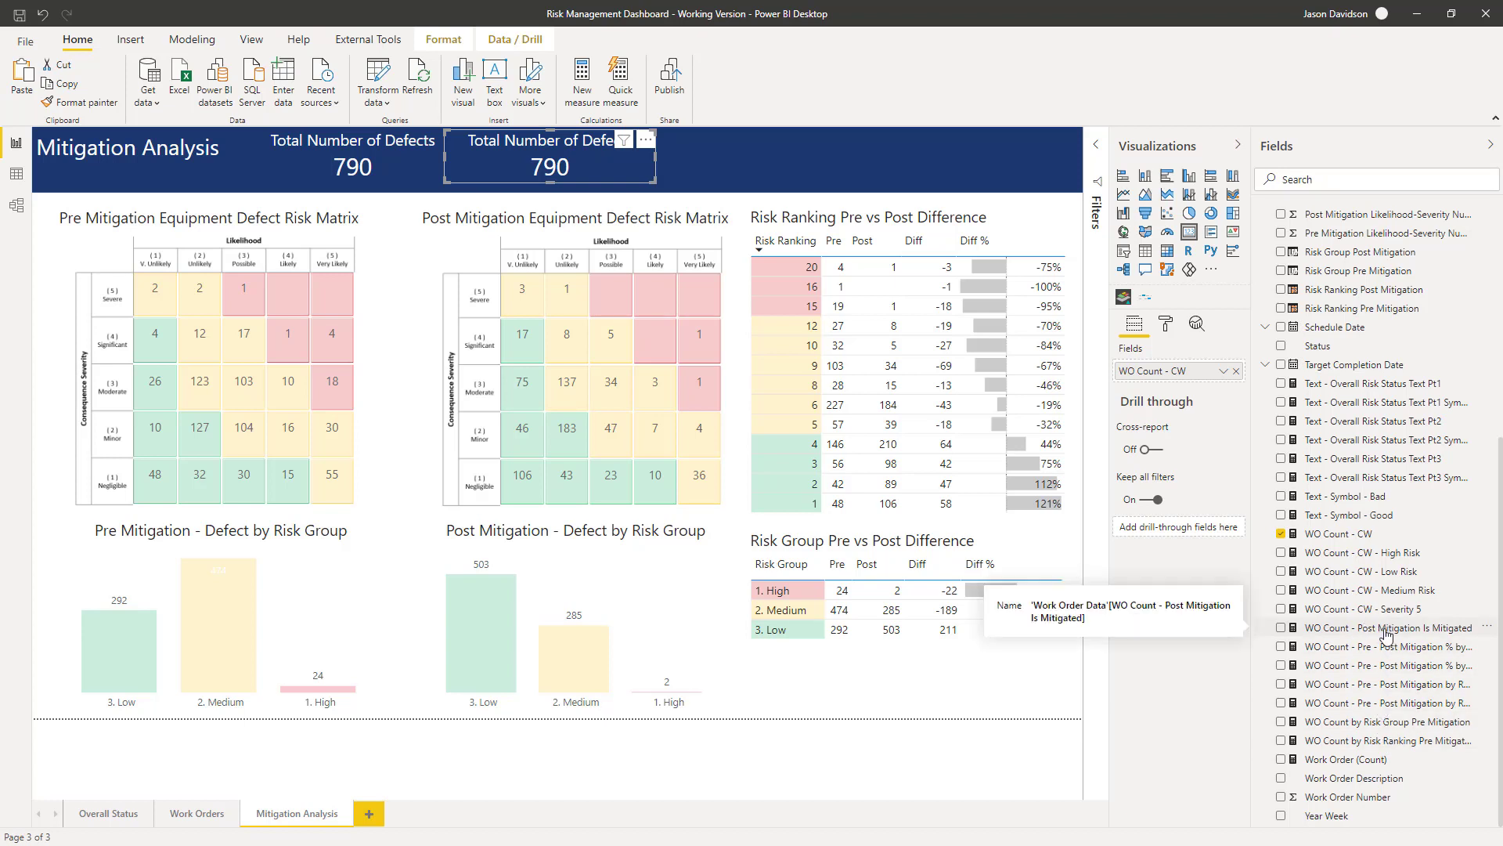
{"action": "left_click_drag", "start_coordinate": [1386, 630], "coordinate": [1184, 376]}
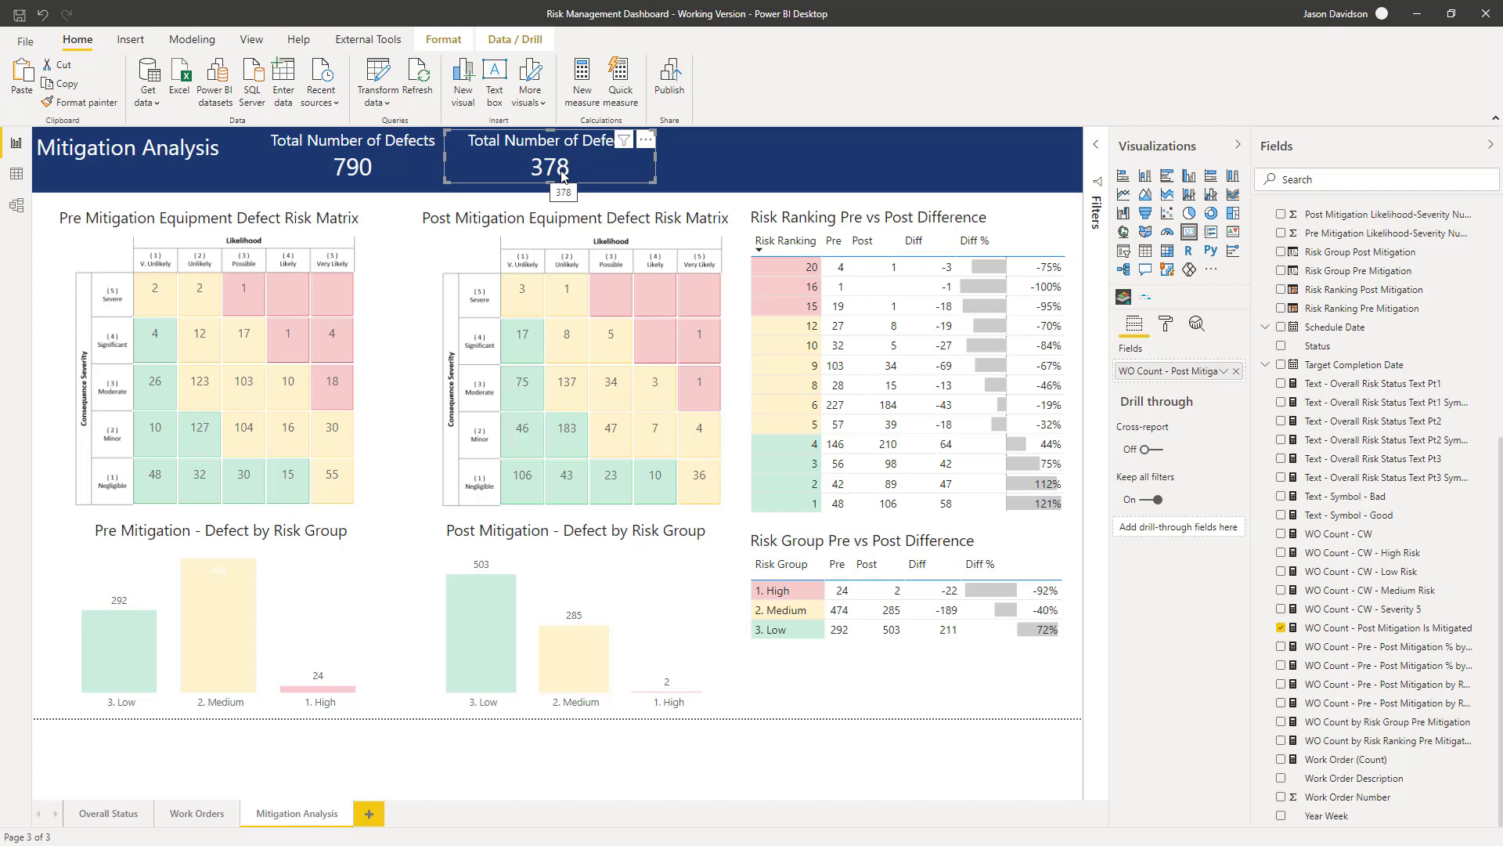
{"action": "left_click_drag", "start_coordinate": [451, 165], "coordinate": [460, 164]}
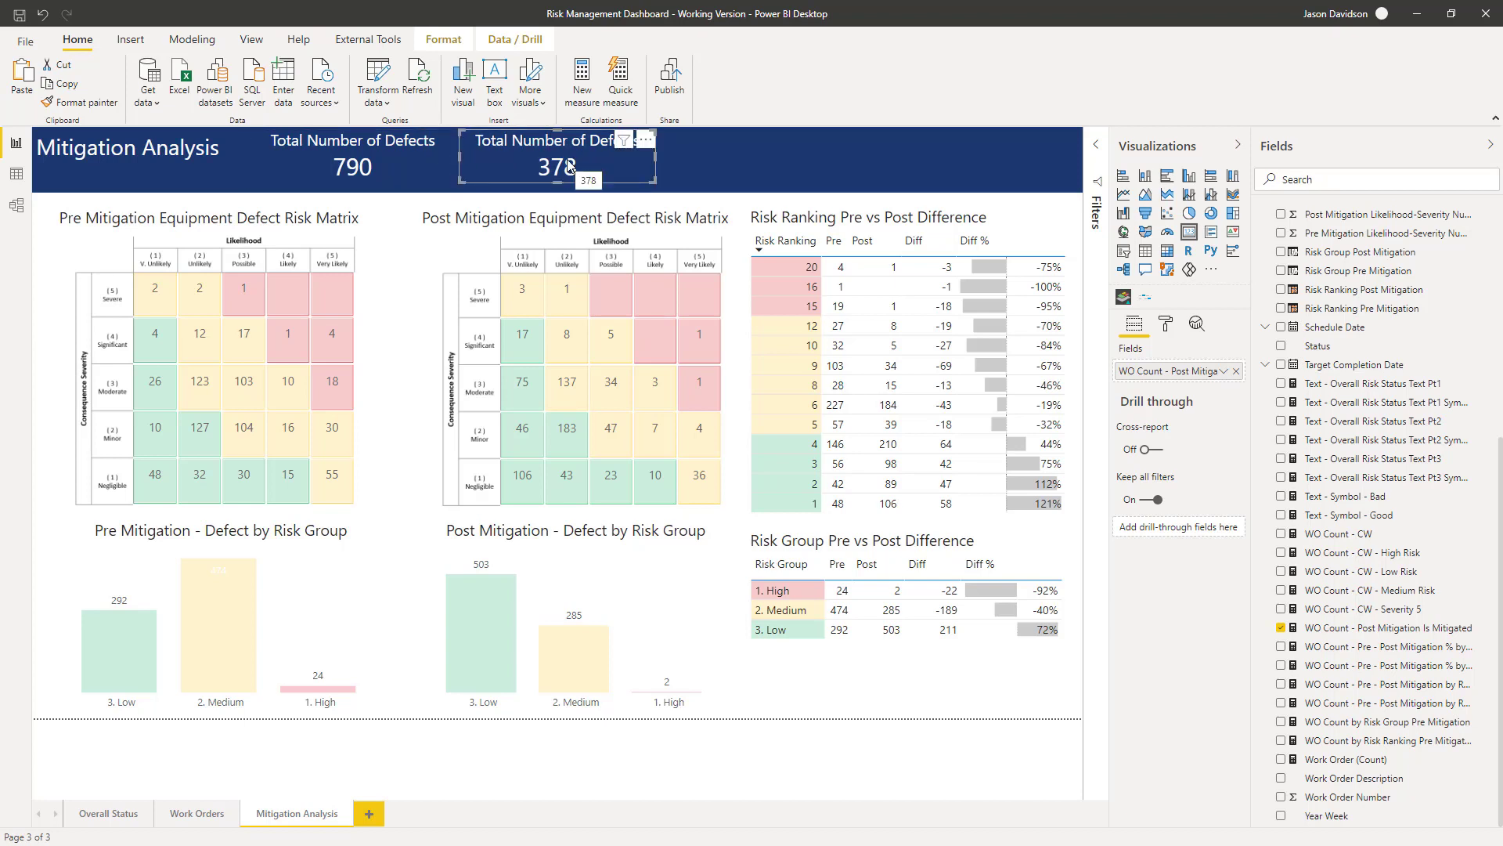
{"action": "key", "text": "ctrl+v"}
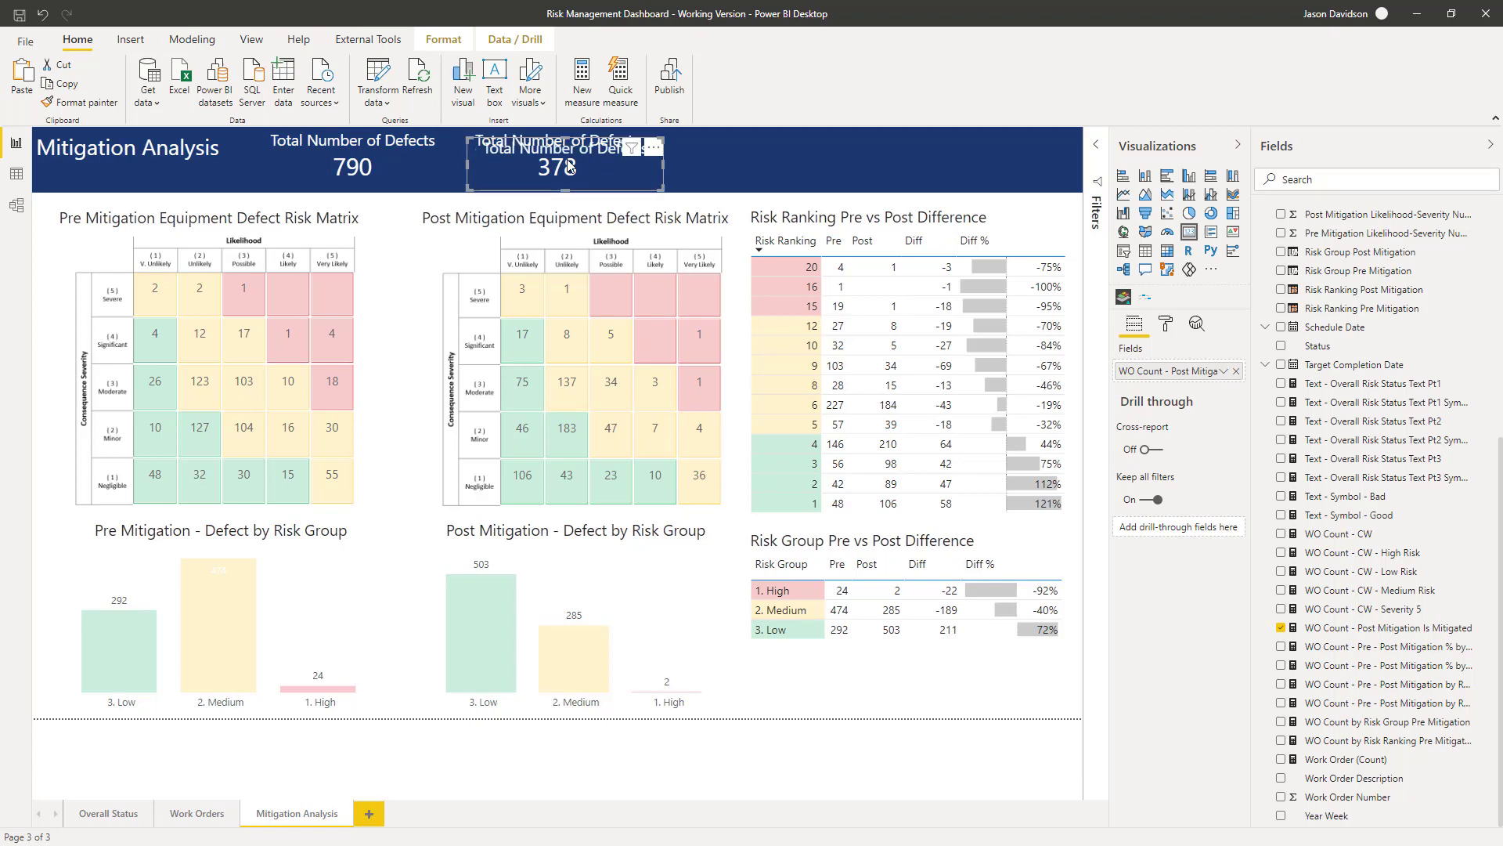
{"action": "left_click_drag", "start_coordinate": [569, 168], "coordinate": [759, 169]}
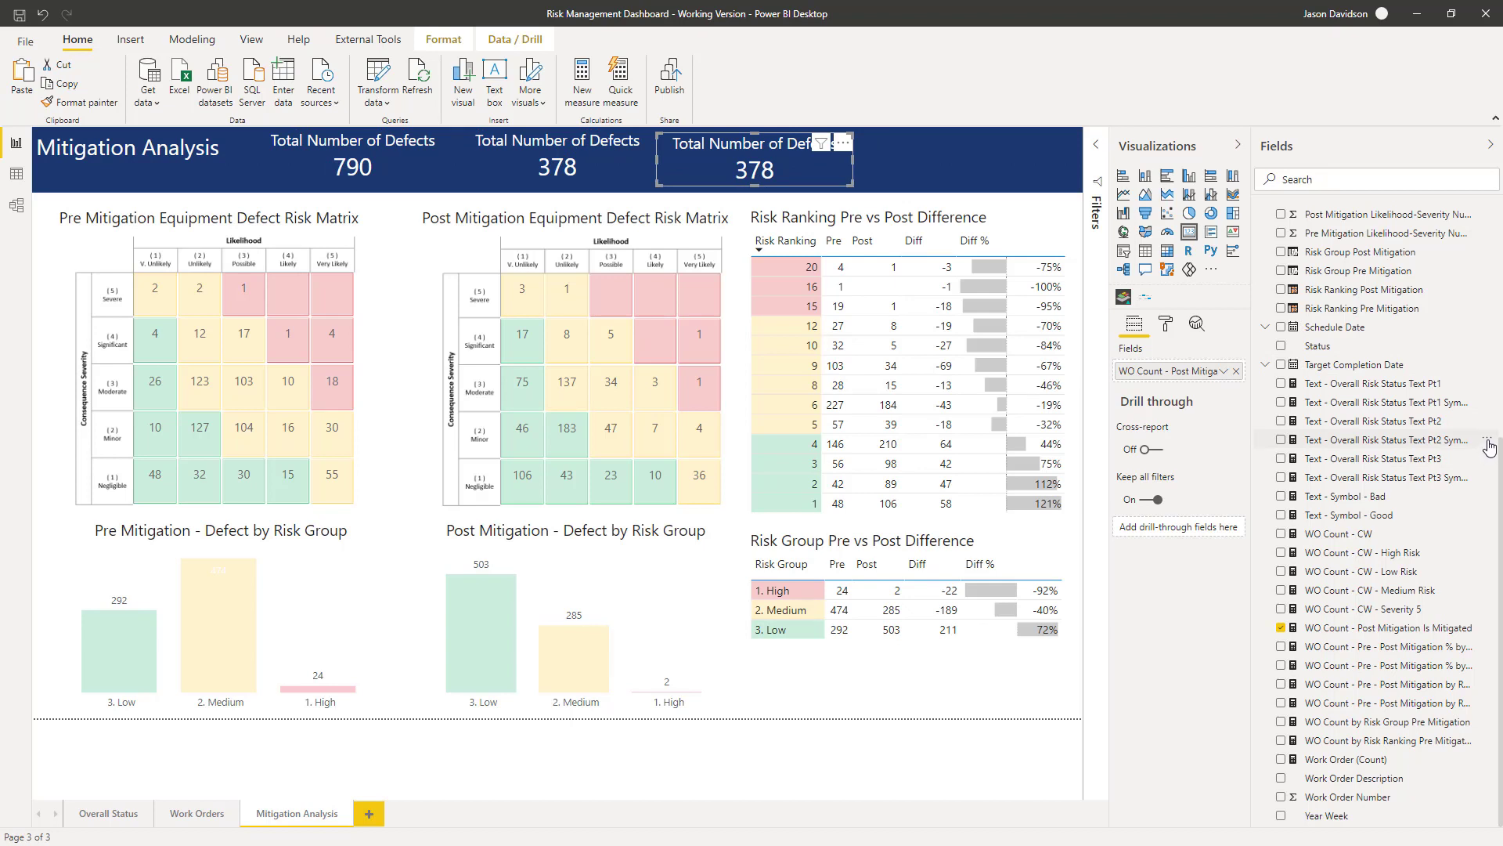
Create measure WO Count - Pct Mitigated = DIVIDE([WO Count - Post Mitigation Is Mitigated], [WO Count - CW])
{"action": "right_click", "coordinate": [1463, 442]}
{"action": "key", "text": "Escape"}
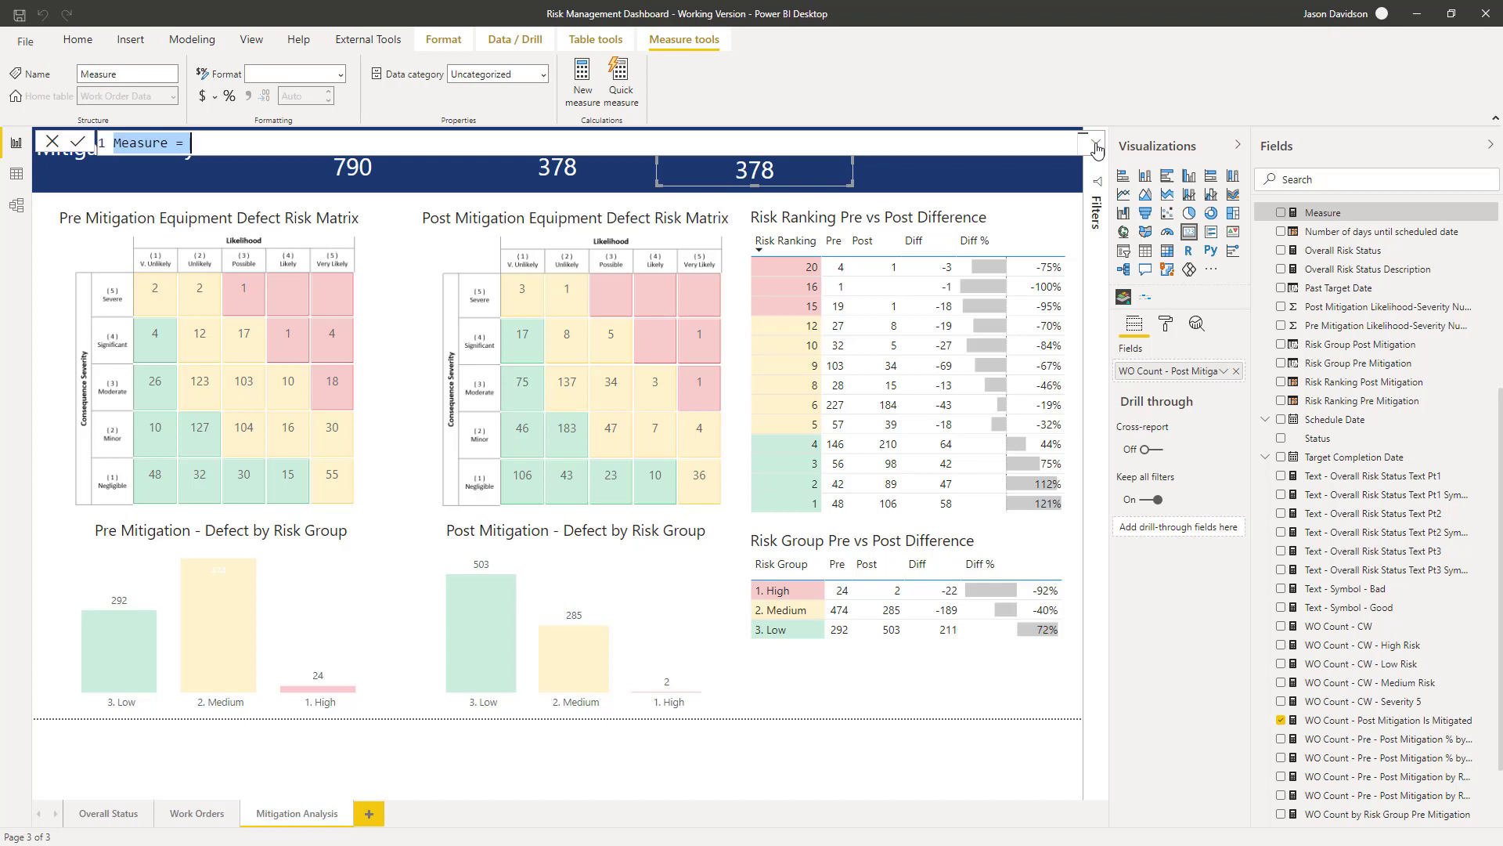
{"action": "type", "text": "Wo"}
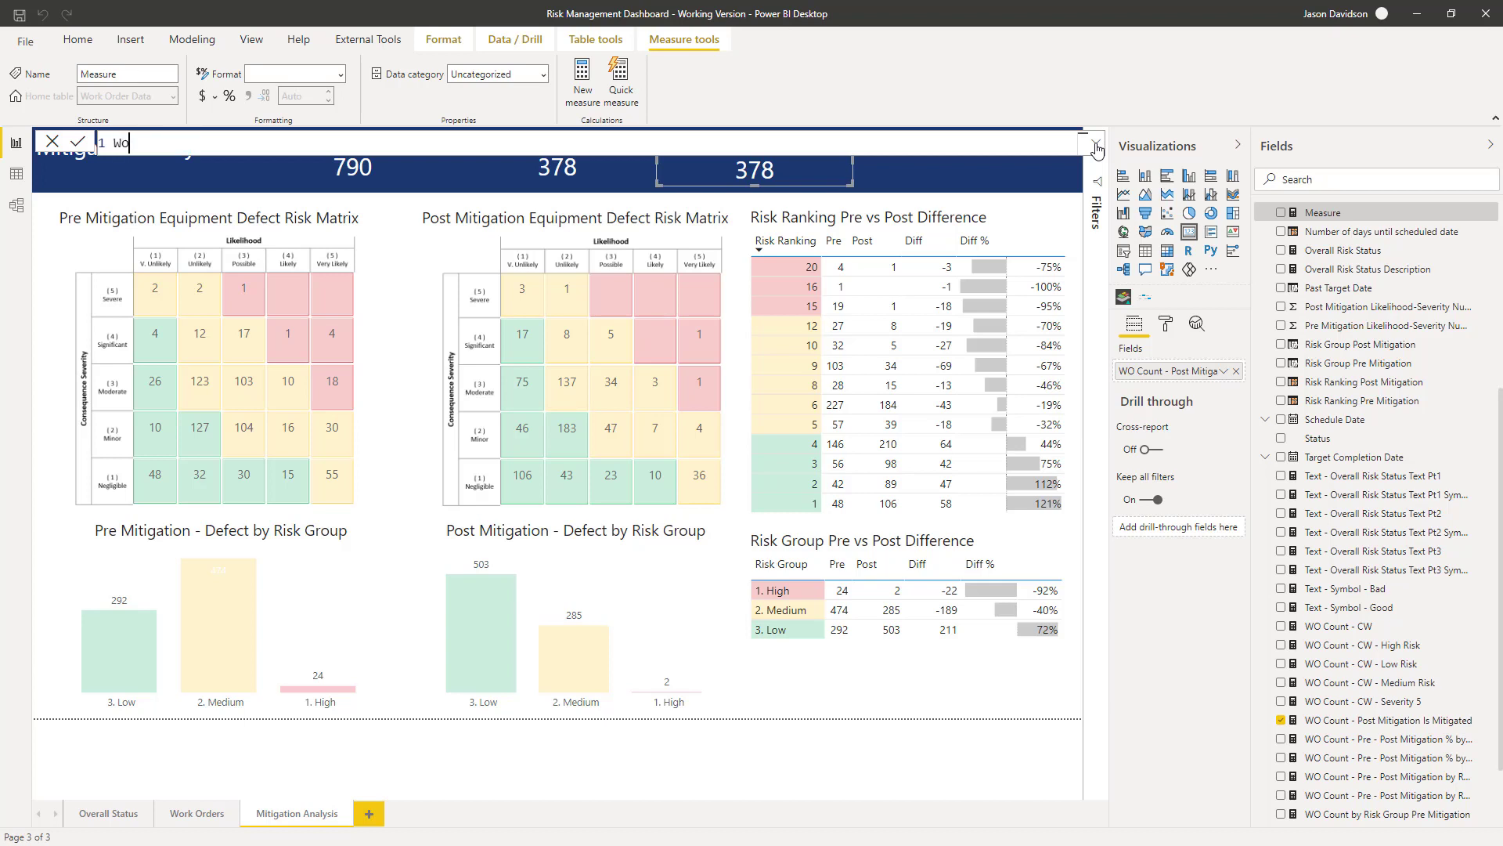
{"action": "type", "text": "O C"}
{"action": "type", "text": "ount - P"}
{"action": "type", "text": "ct"}
{"action": "type", "text": " Mitigated ="}
{"action": "key", "text": "shift+Return"}
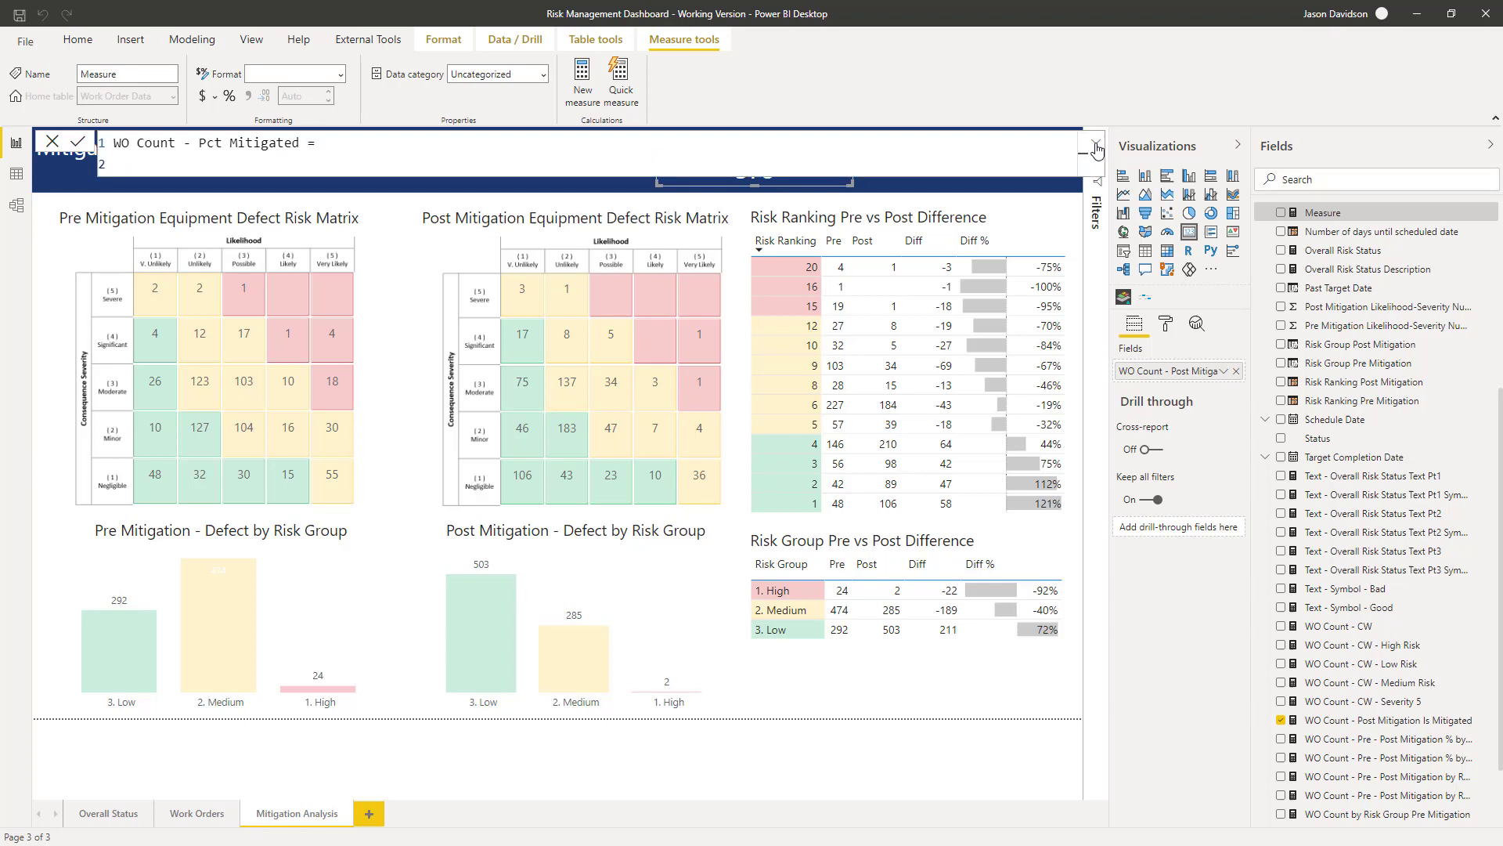
{"action": "type", "text": "DIV"}
{"action": "key", "text": "Tab"}
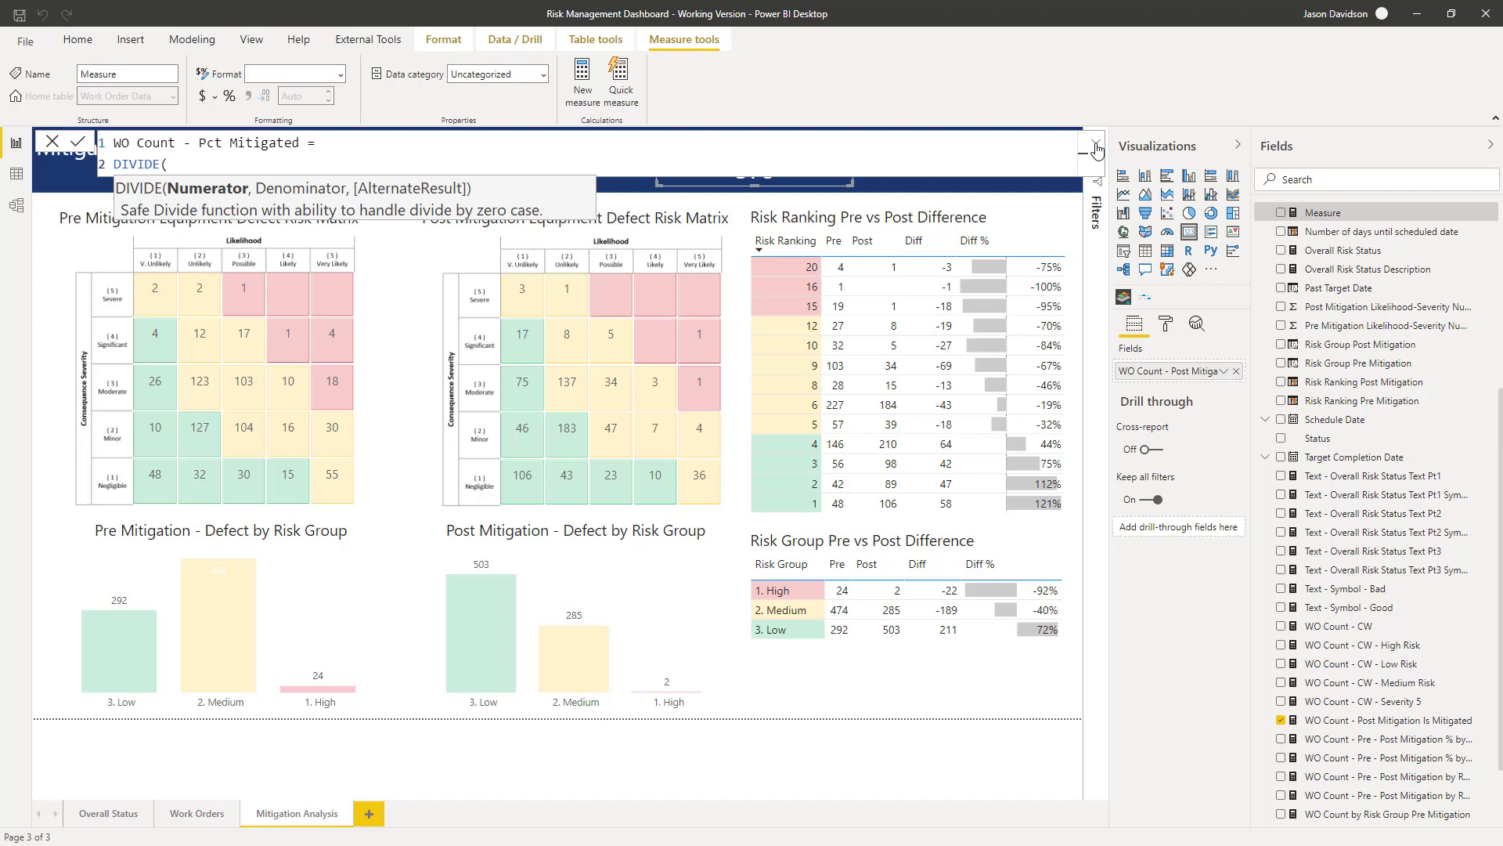
{"action": "type", "text": "wo c"}
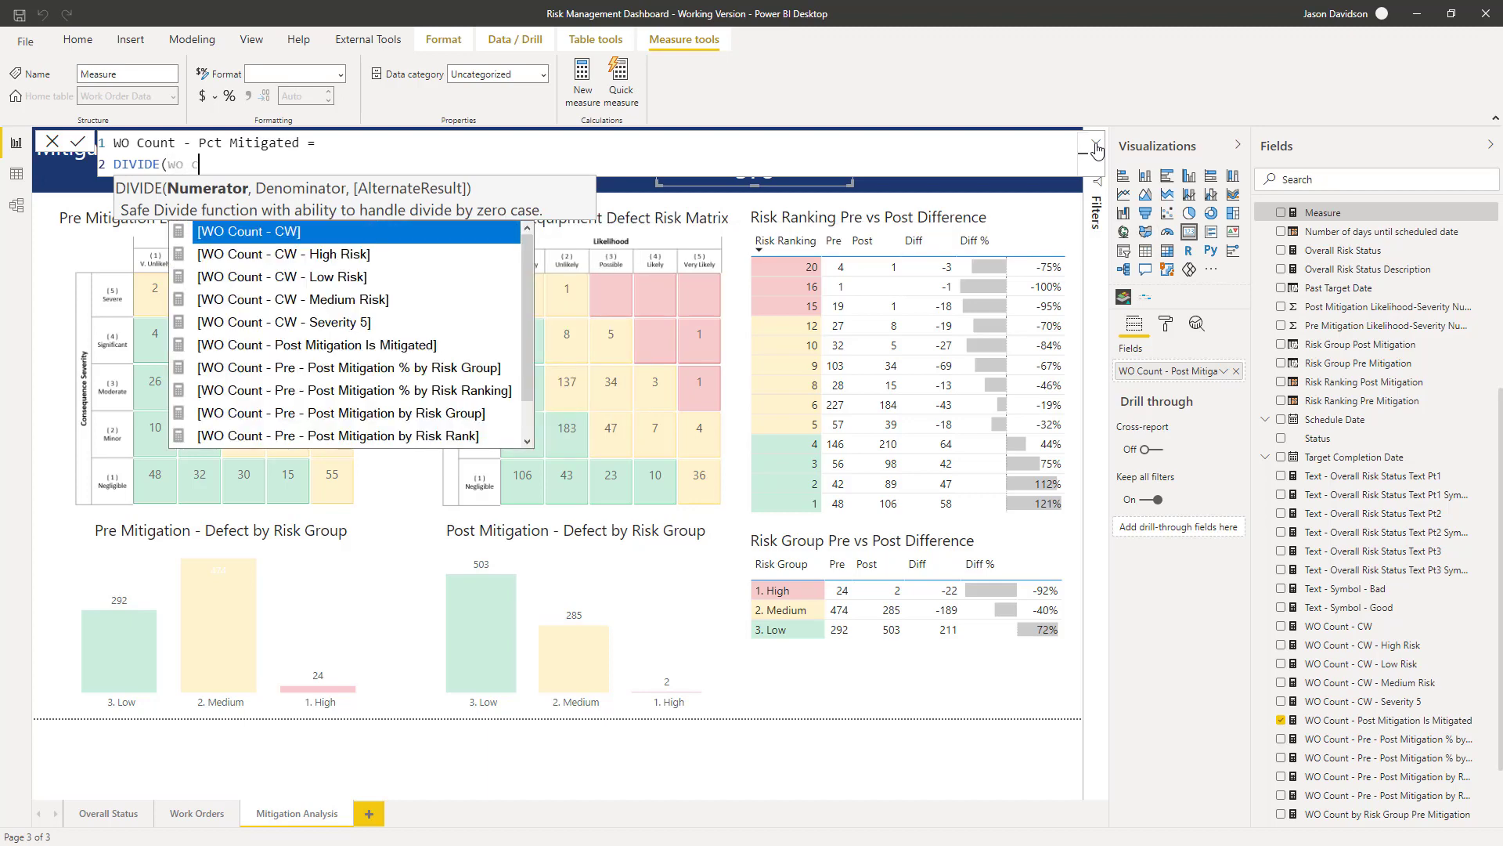
{"action": "key", "text": "Down"}
{"action": "key", "text": "Down"}
{"action": "key", "text": "Down"}
{"action": "key", "text": "Down"}
{"action": "key", "text": "Down"}
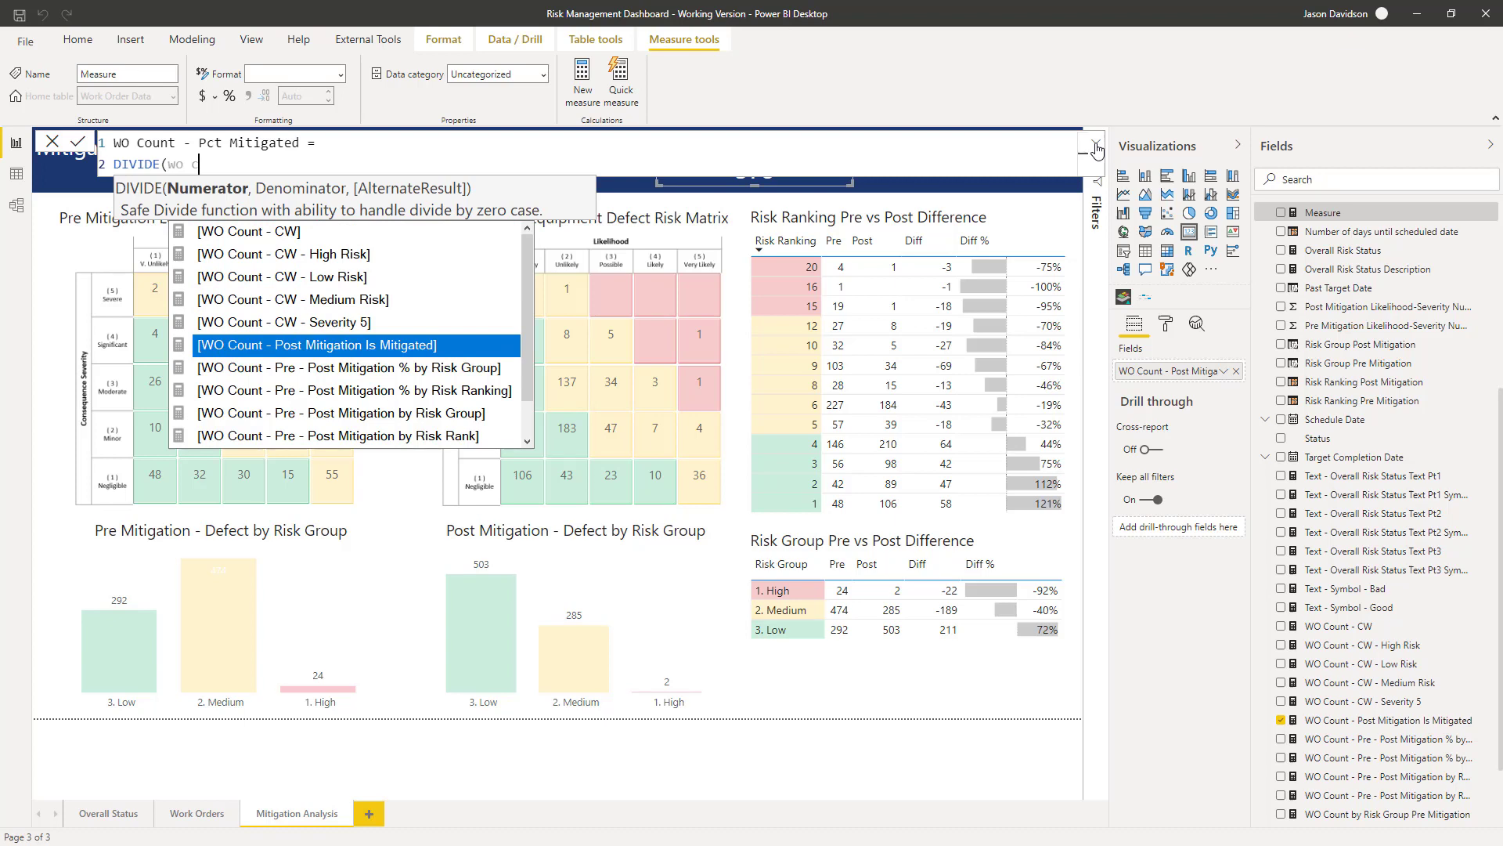
{"action": "key", "text": "Tab"}
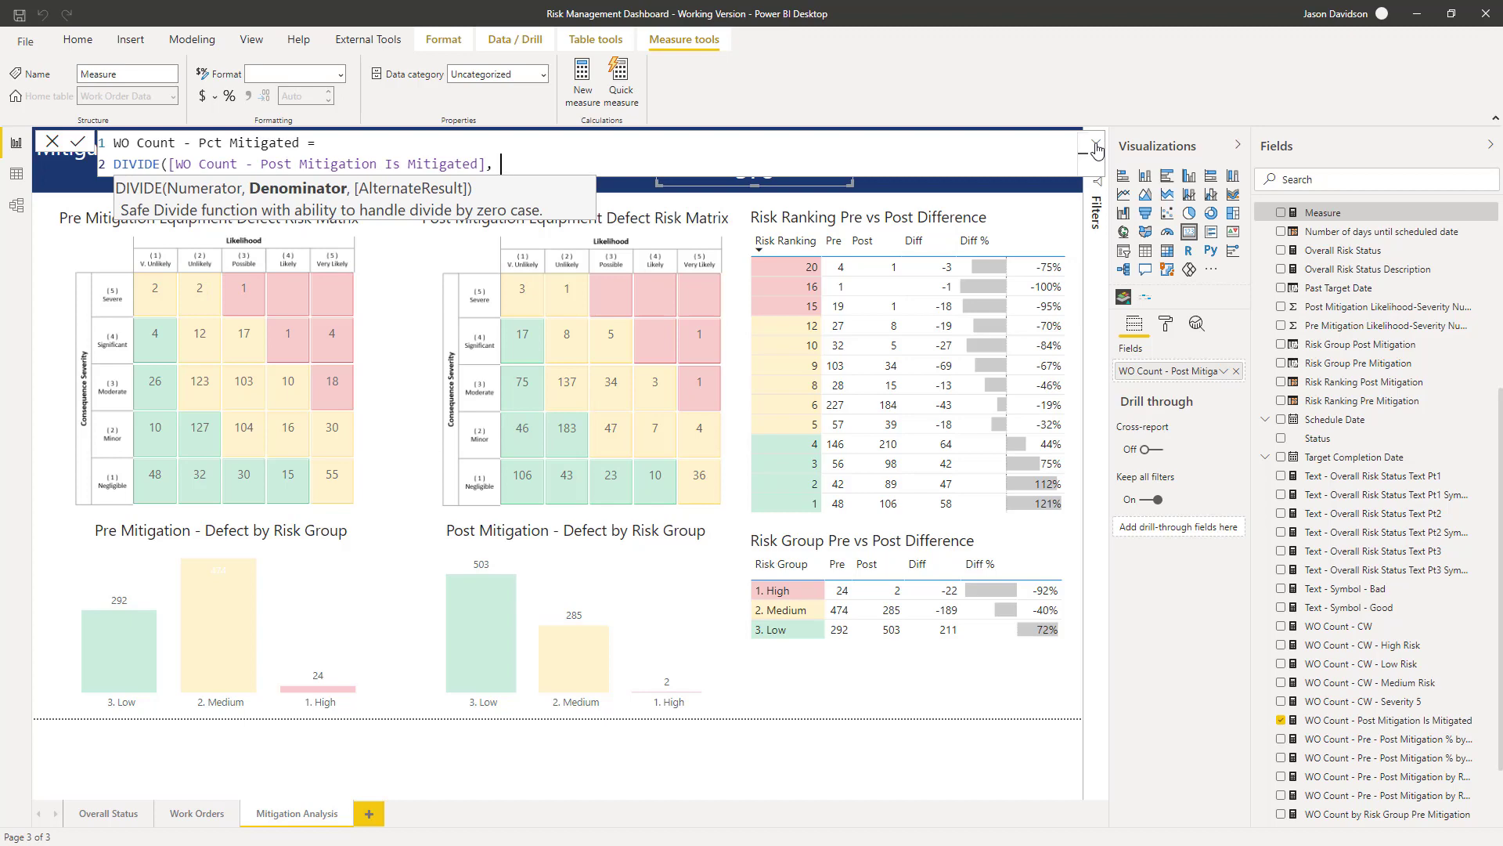
{"action": "type", "text": "[WO"}
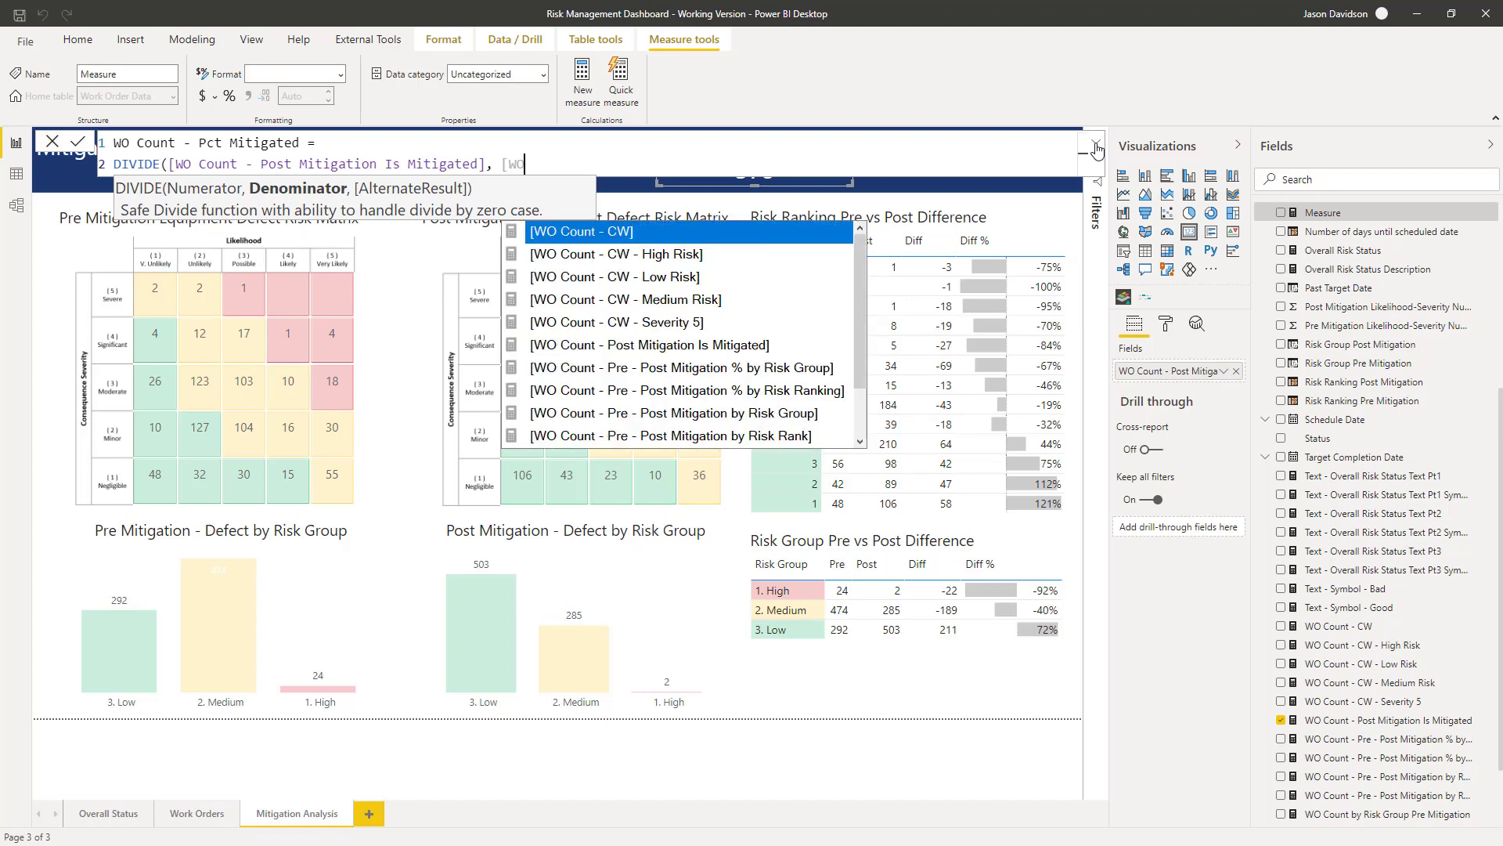
{"action": "key", "text": "Tab"}
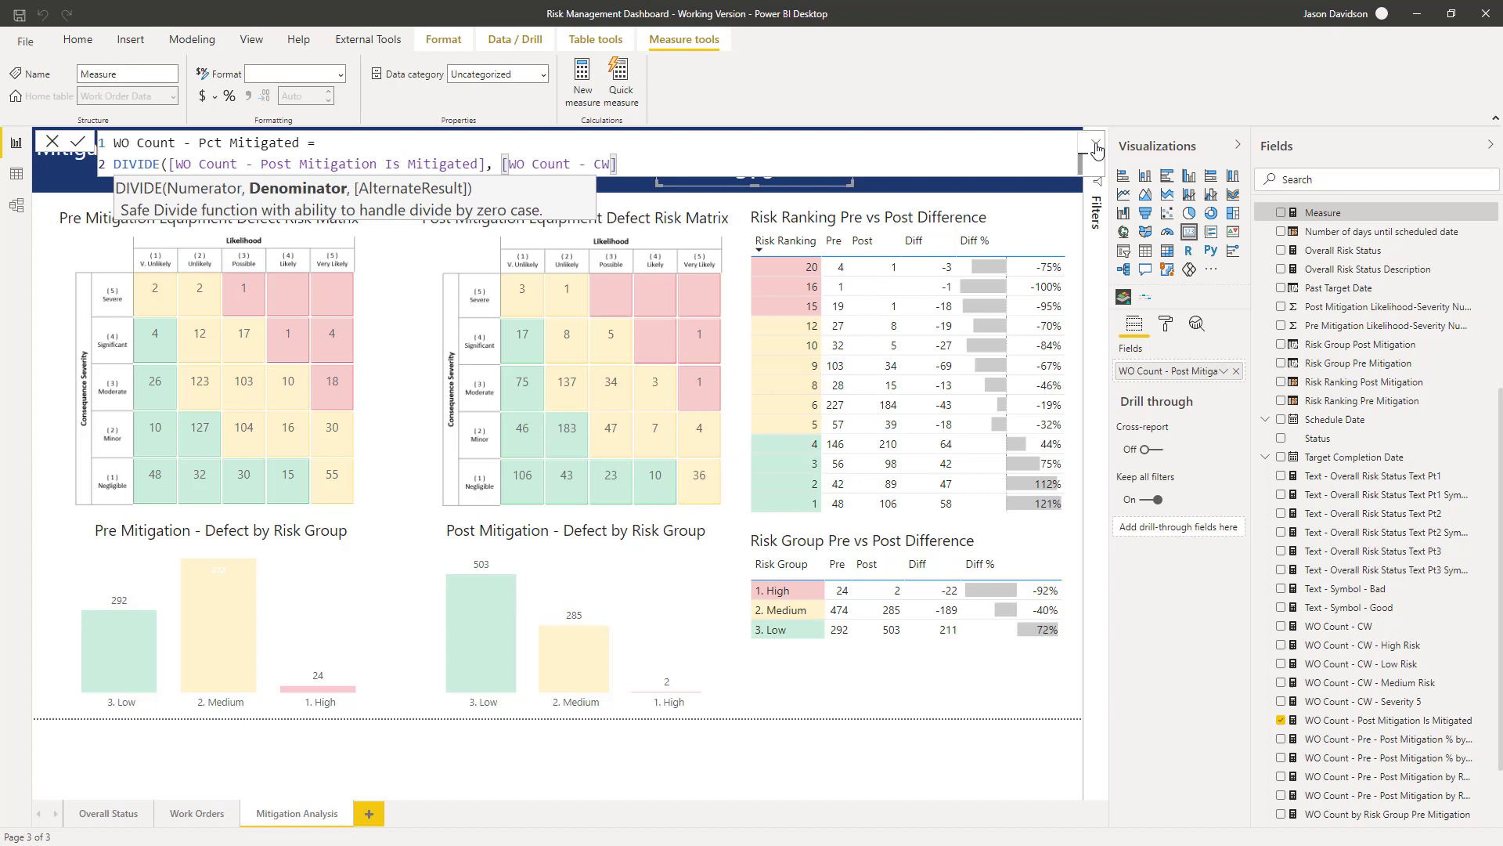
{"action": "type", "text": ")"}
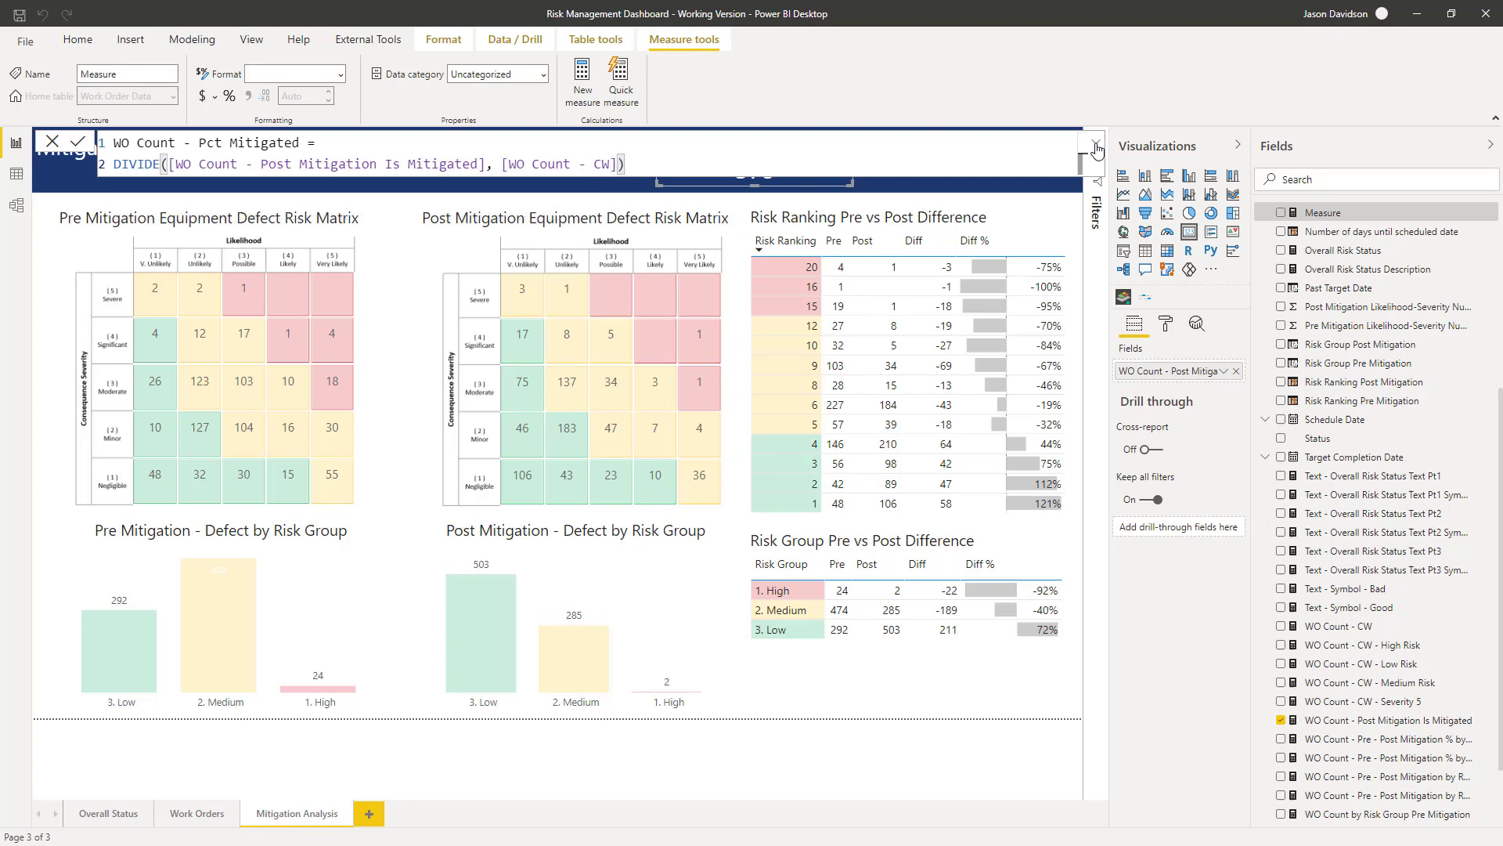
{"action": "key", "text": "Return"}
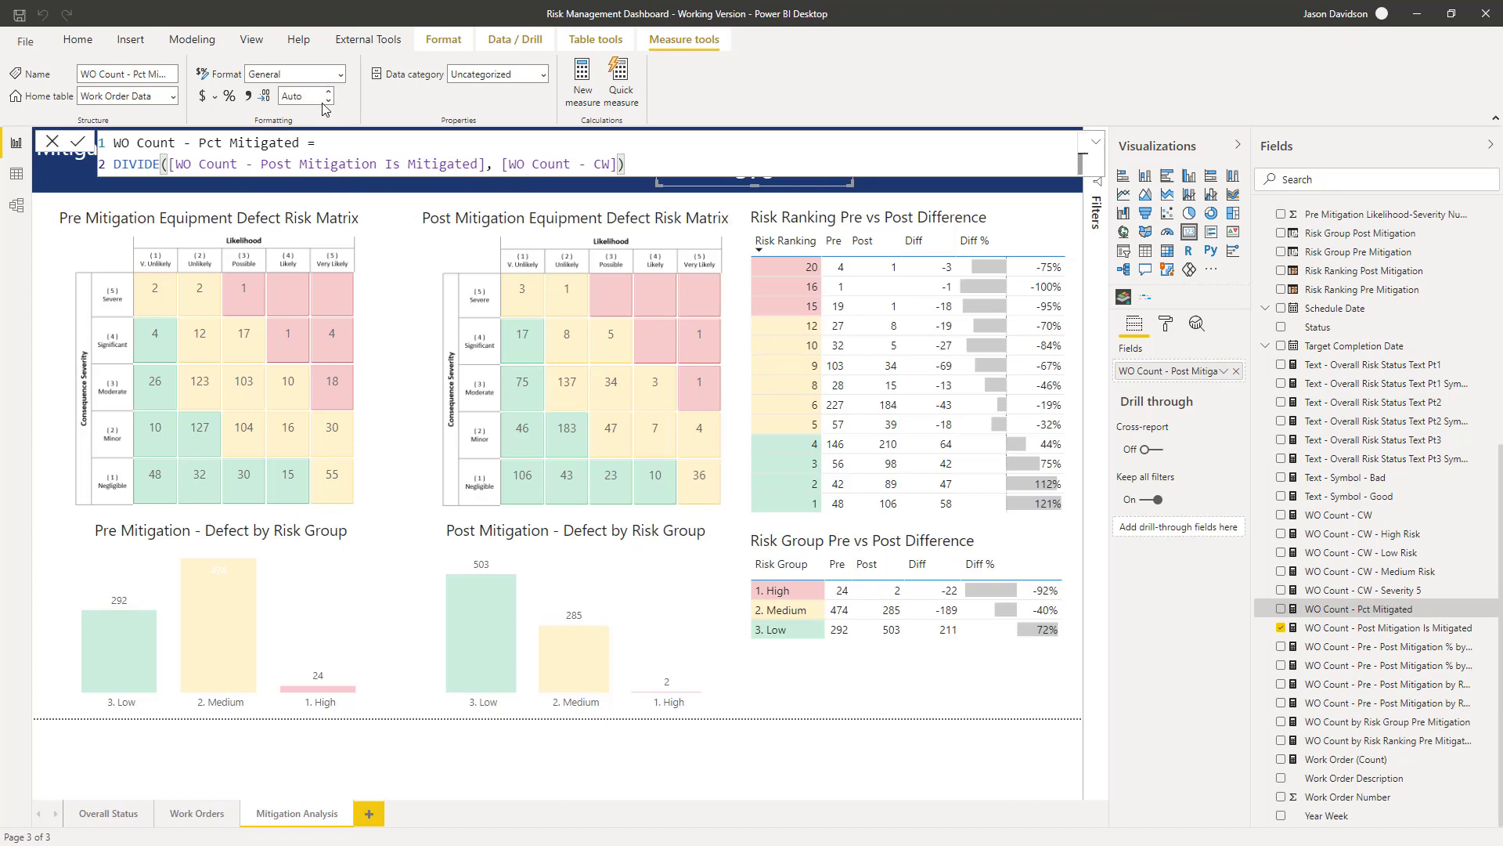
Format Pct Mitigated as a percentage with 0 decimals and put it in the third card (48%)
{"action": "left_click", "coordinate": [230, 96]}
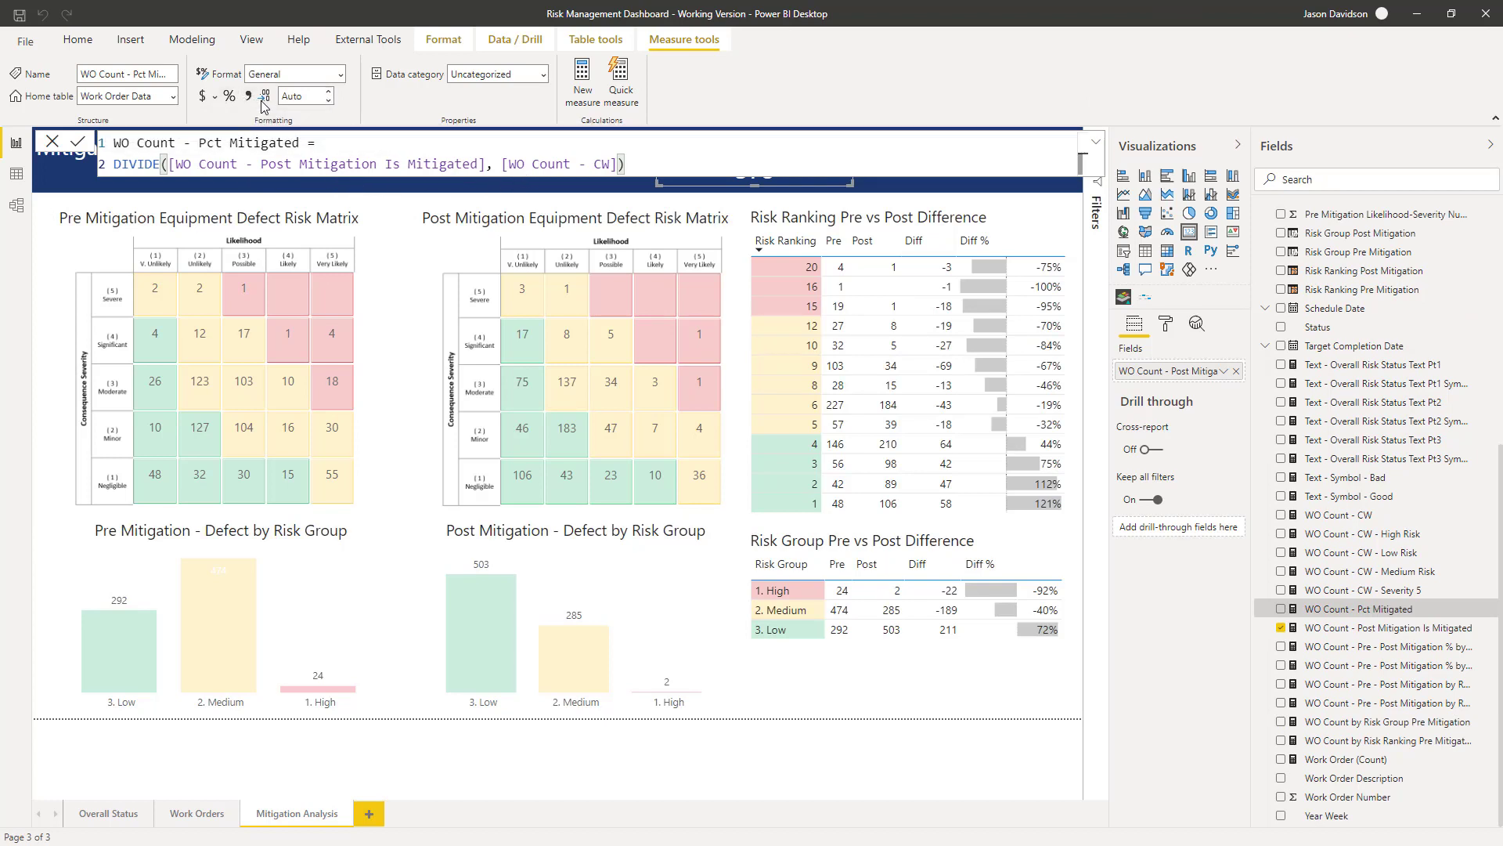
{"action": "left_click", "coordinate": [328, 101]}
{"action": "left_click", "coordinate": [328, 101]}
{"action": "left_click", "coordinate": [1096, 143]}
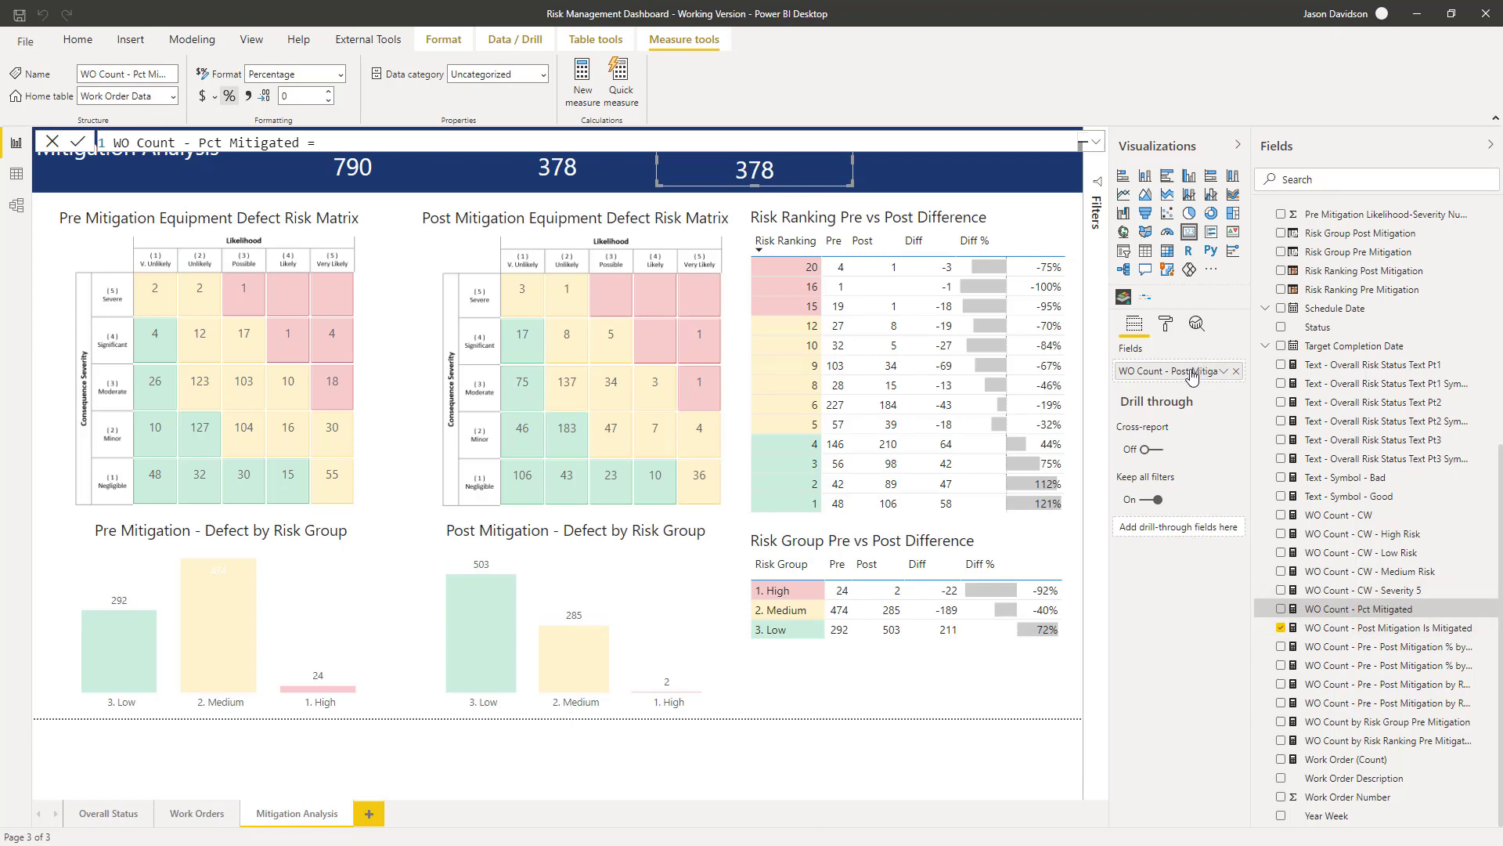
{"action": "mouse_move", "coordinate": [1335, 609]}
{"action": "left_mouse_down"}
{"action": "mouse_move", "coordinate": [1236, 489]}
{"action": "mouse_move", "coordinate": [1172, 371]}
{"action": "left_mouse_up"}
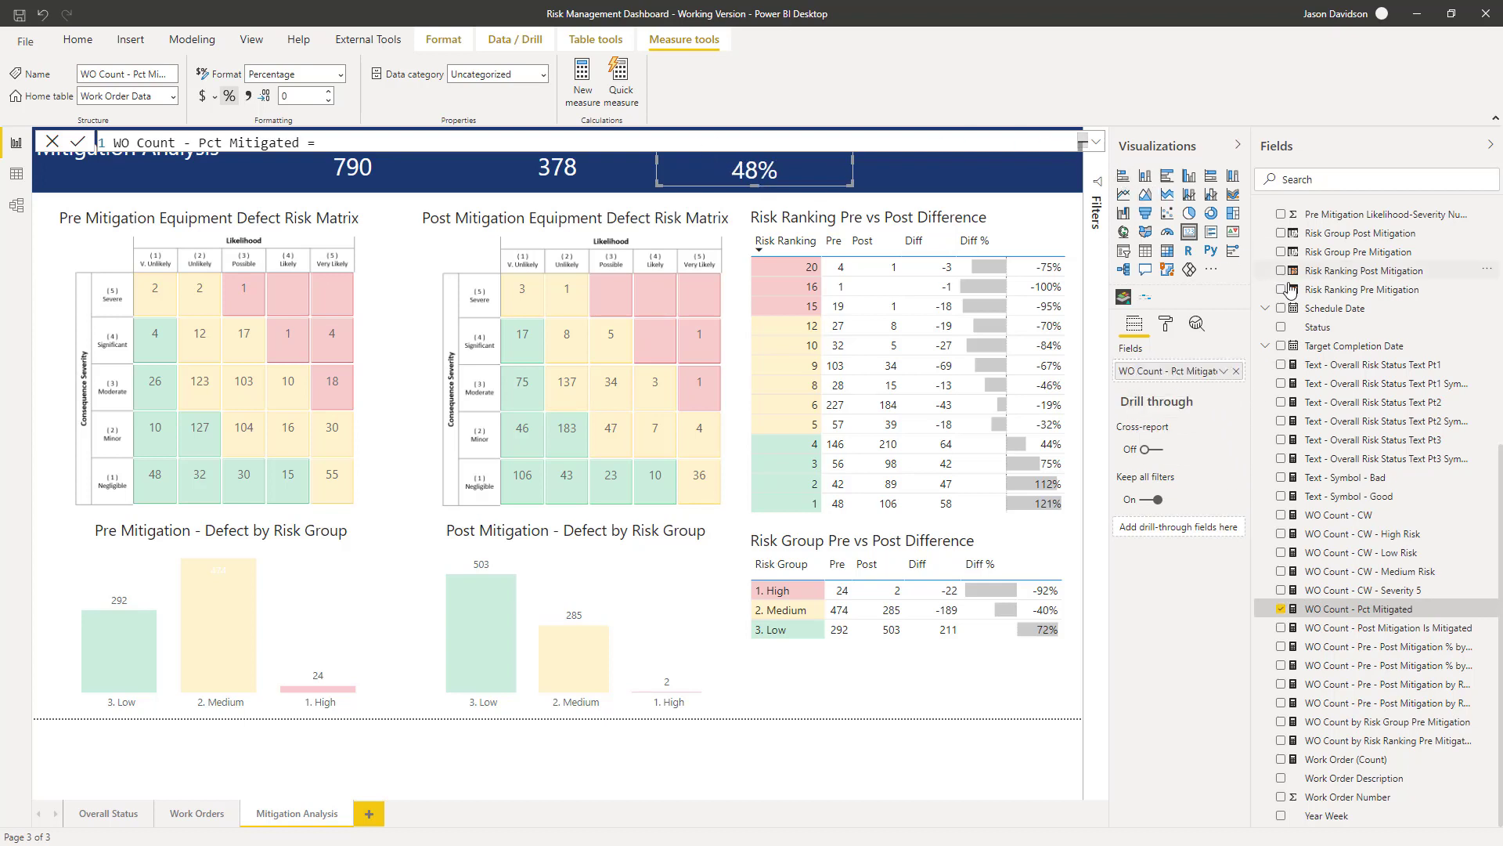
{"action": "mouse_move", "coordinate": [1317, 326]}
{"action": "left_click_drag", "start_coordinate": [1315, 333], "coordinate": [920, 155]}
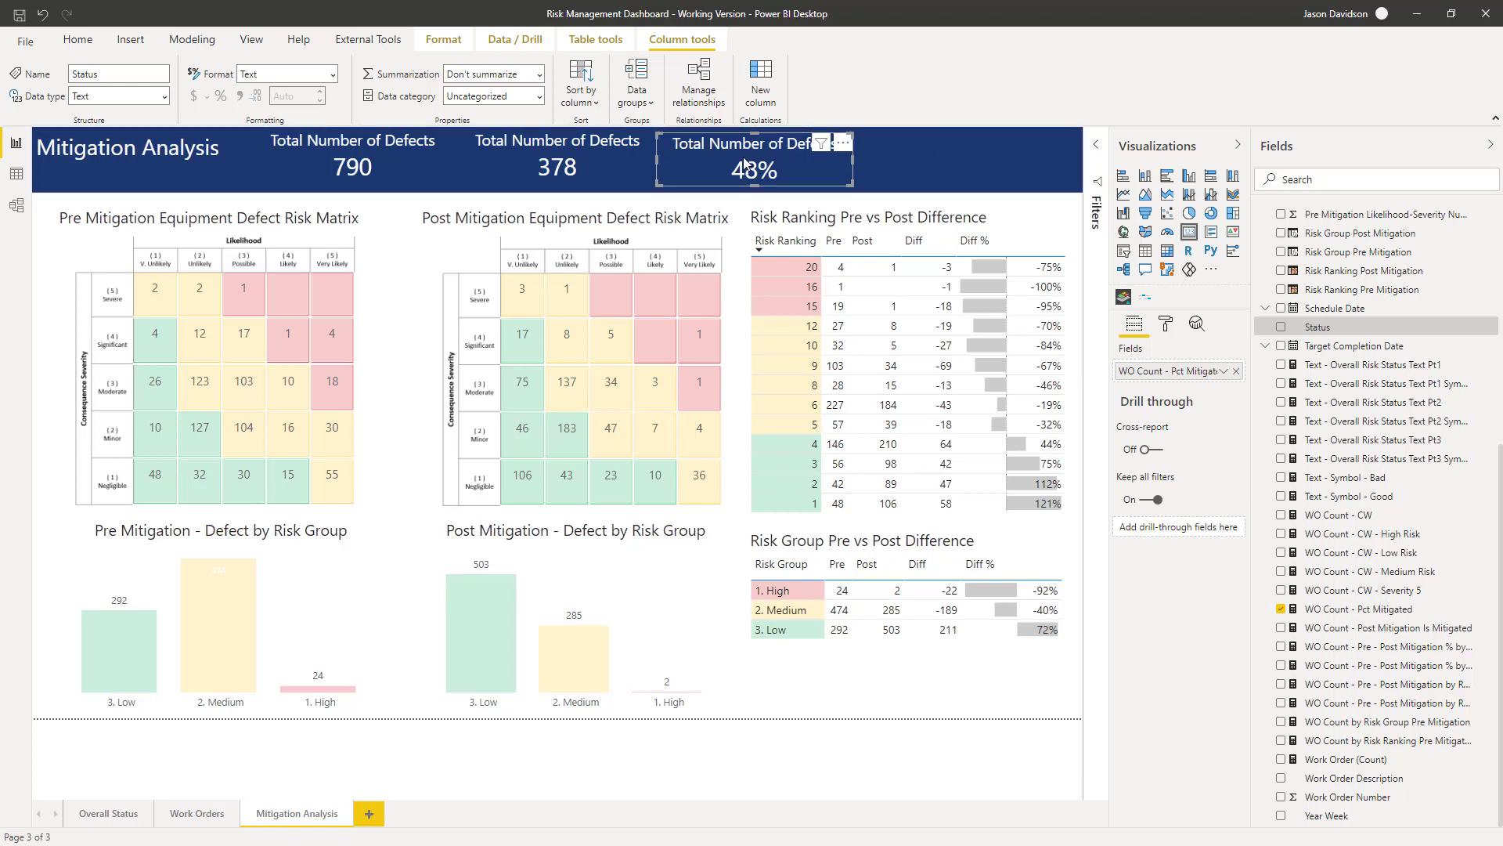
{"action": "mouse_move", "coordinate": [352, 162]}
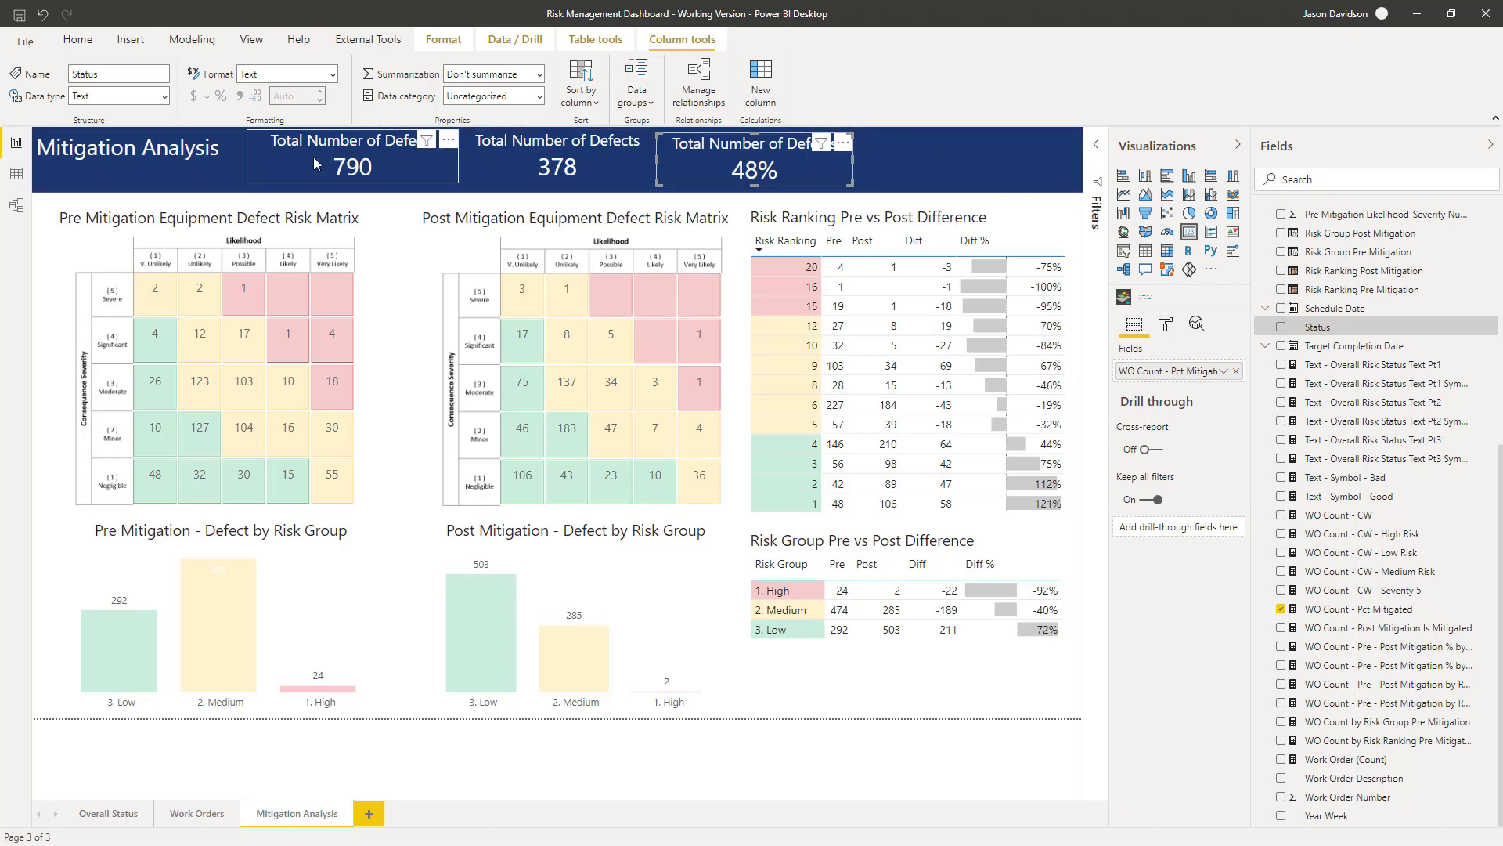
Retitle the 378 card 'Number Mitigated'
{"action": "left_click", "coordinate": [558, 165]}
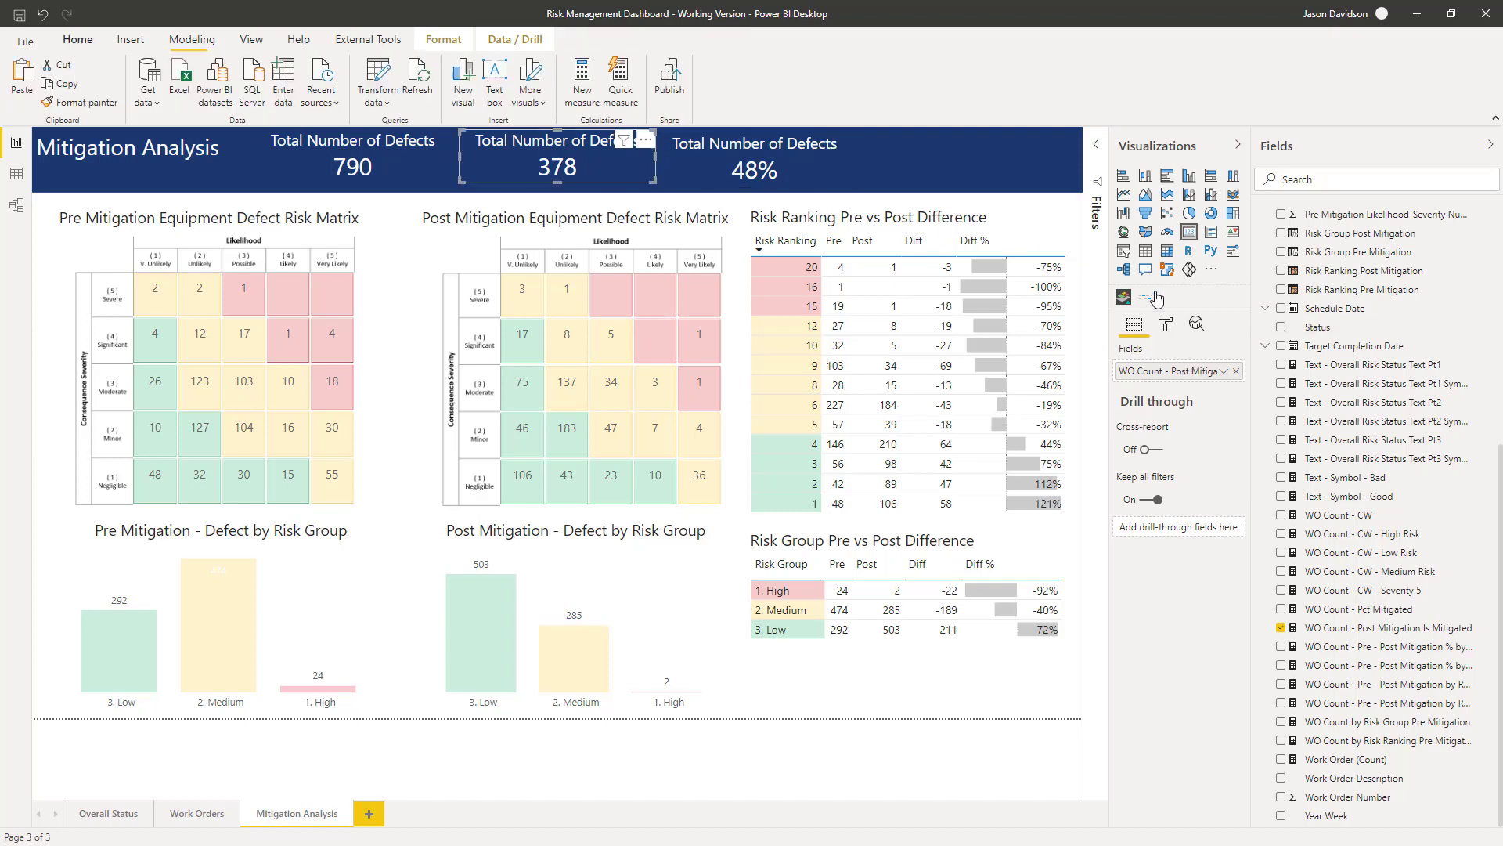
{"action": "left_click", "coordinate": [1166, 324]}
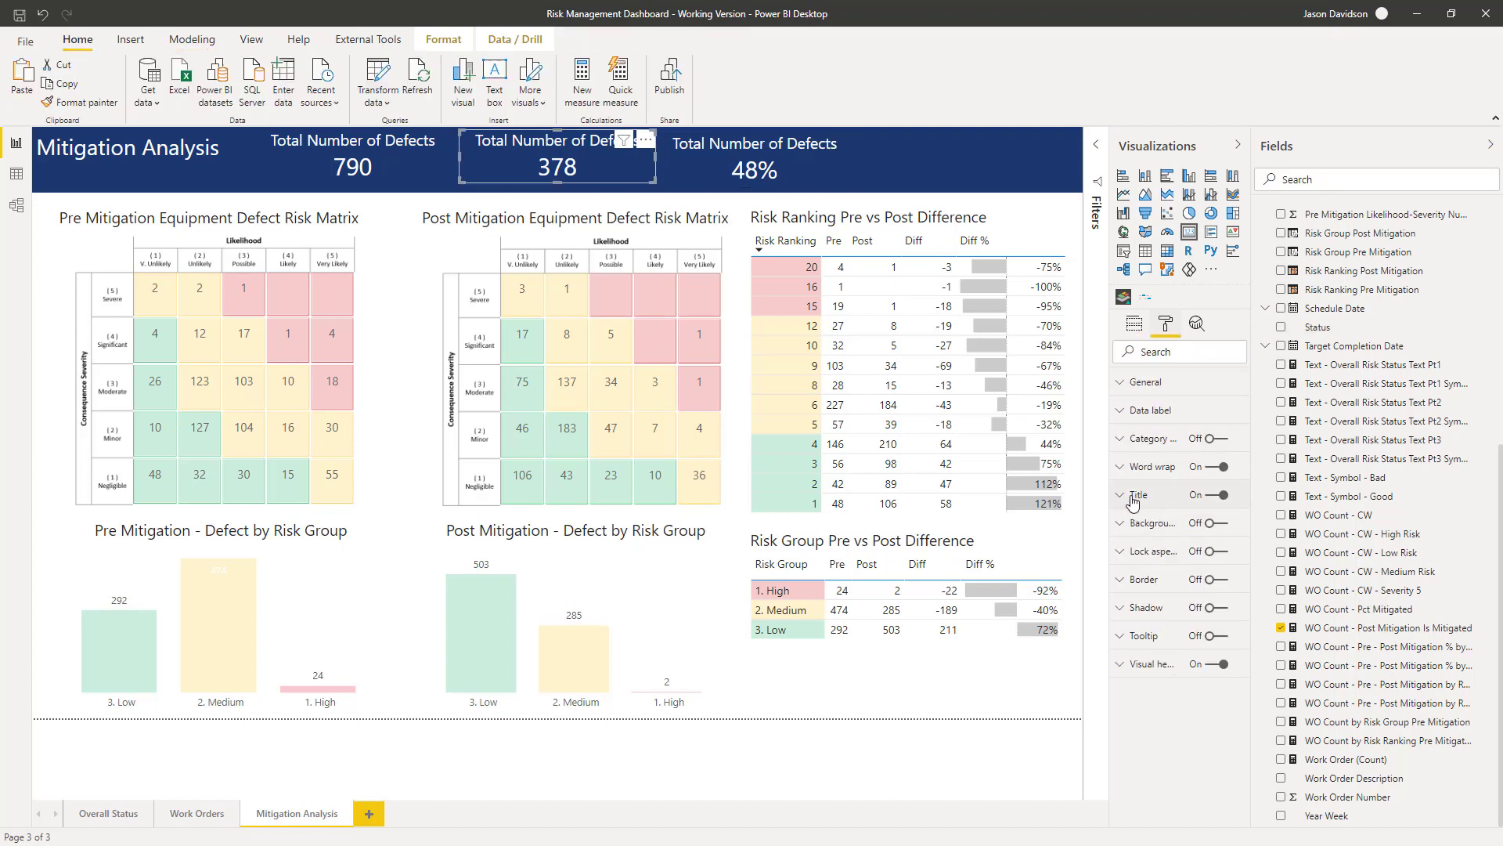
{"action": "left_click", "coordinate": [1132, 497]}
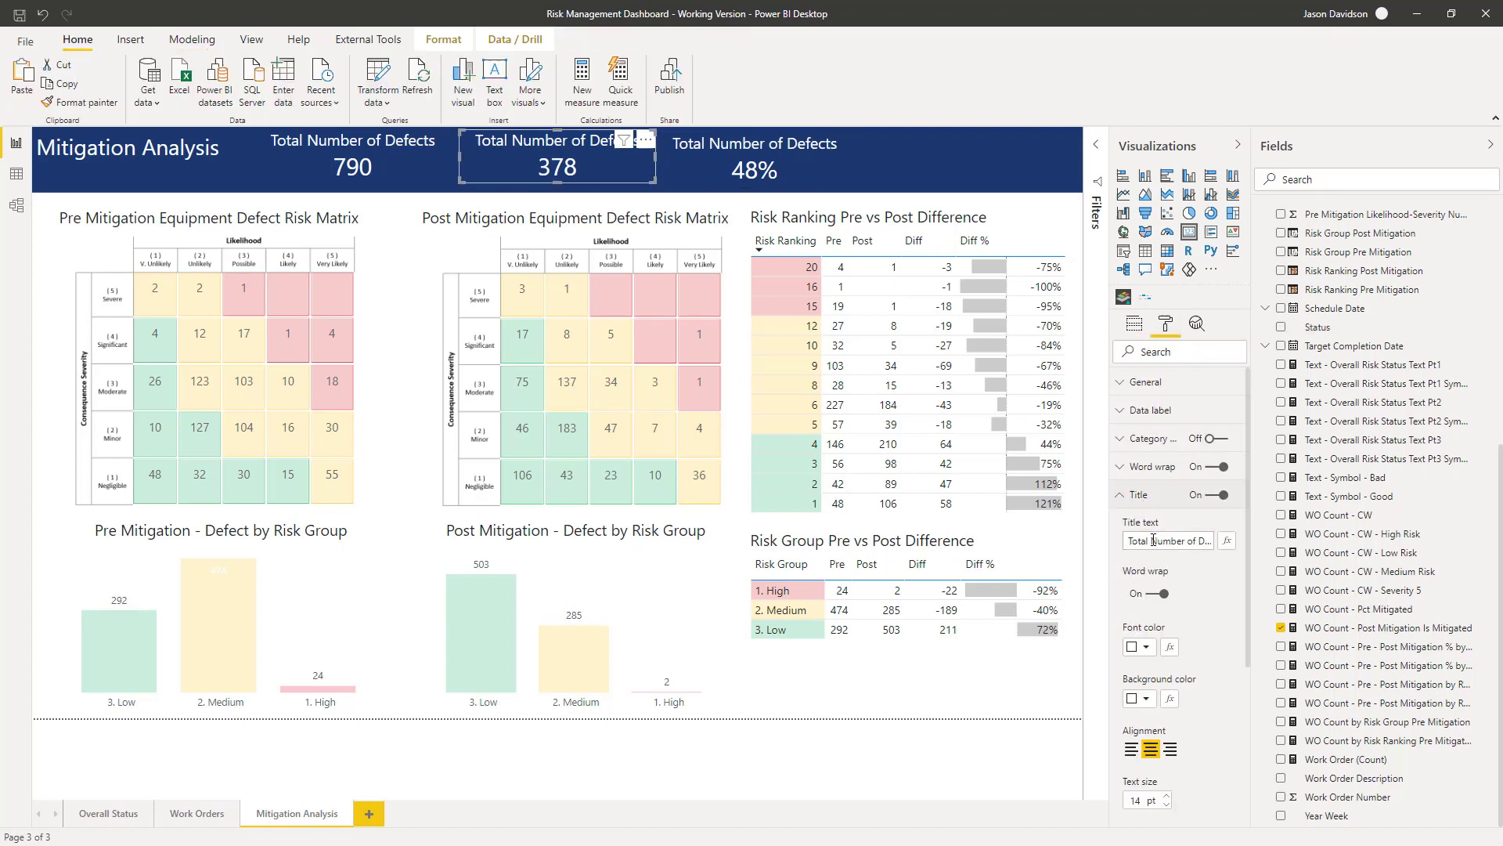
{"action": "left_click", "coordinate": [1154, 540]}
{"action": "key", "text": "shift+Right"}
{"action": "key", "text": "shift+Right"}
{"action": "key", "text": "shift+Right"}
{"action": "key", "text": "shift+Right"}
{"action": "key", "text": "Right"}
{"action": "key", "text": "BackSpace"}
{"action": "key", "text": "BackSpace"}
{"action": "key", "text": "BackSpace"}
{"action": "key", "text": "BackSpace"}
{"action": "key", "text": "BackSpace"}
{"action": "key", "text": "BackSpace"}
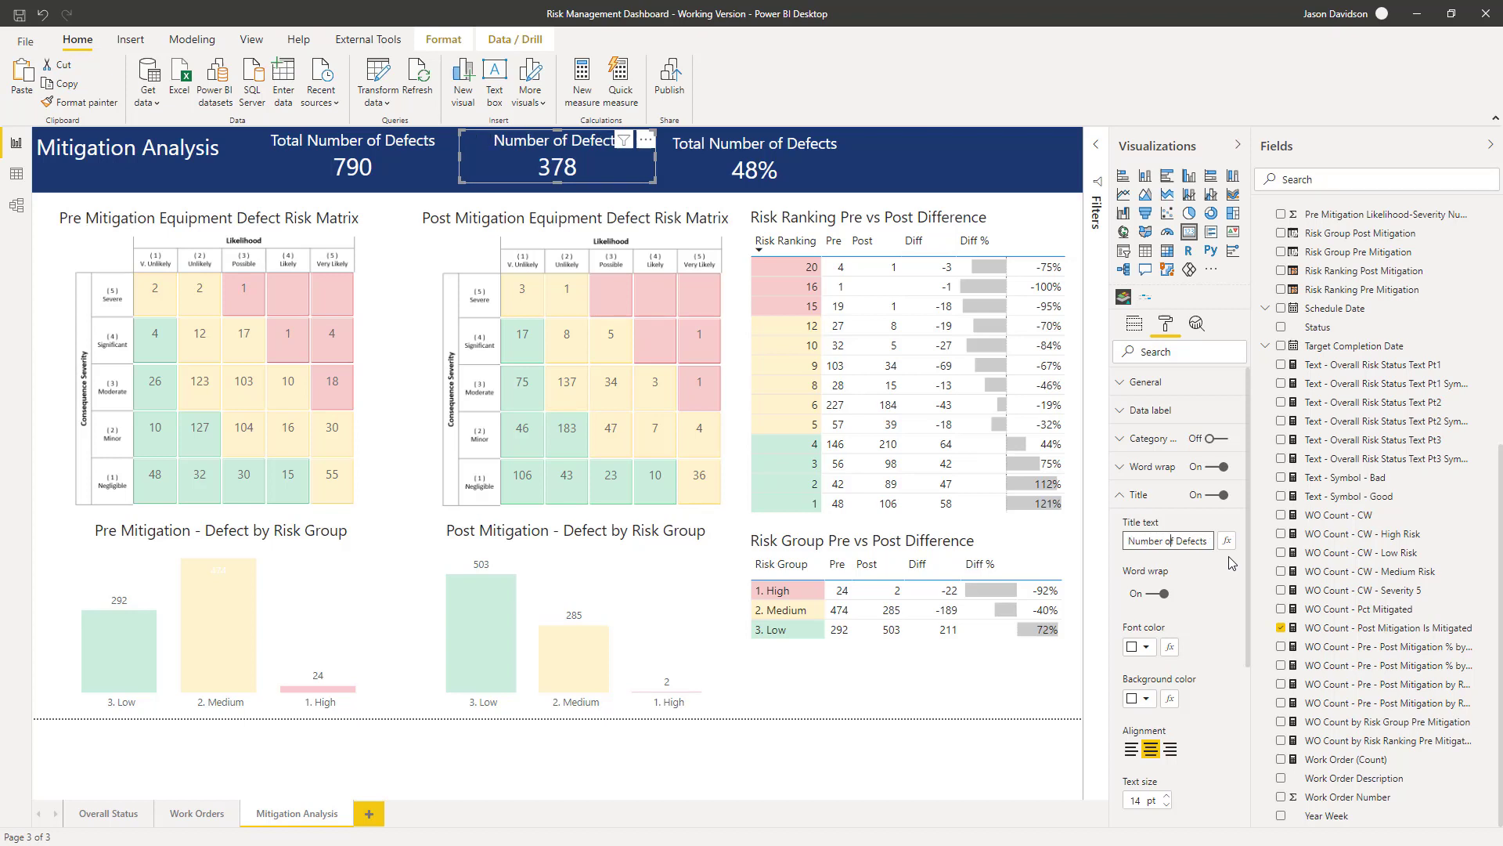
{"action": "key", "text": "Delete"}
{"action": "key", "text": "Delete"}
{"action": "key", "text": "Delete"}
{"action": "key", "text": "Delete"}
{"action": "key", "text": "Delete"}
{"action": "key", "text": "Delete"}
{"action": "type", "text": "Mitigated"}
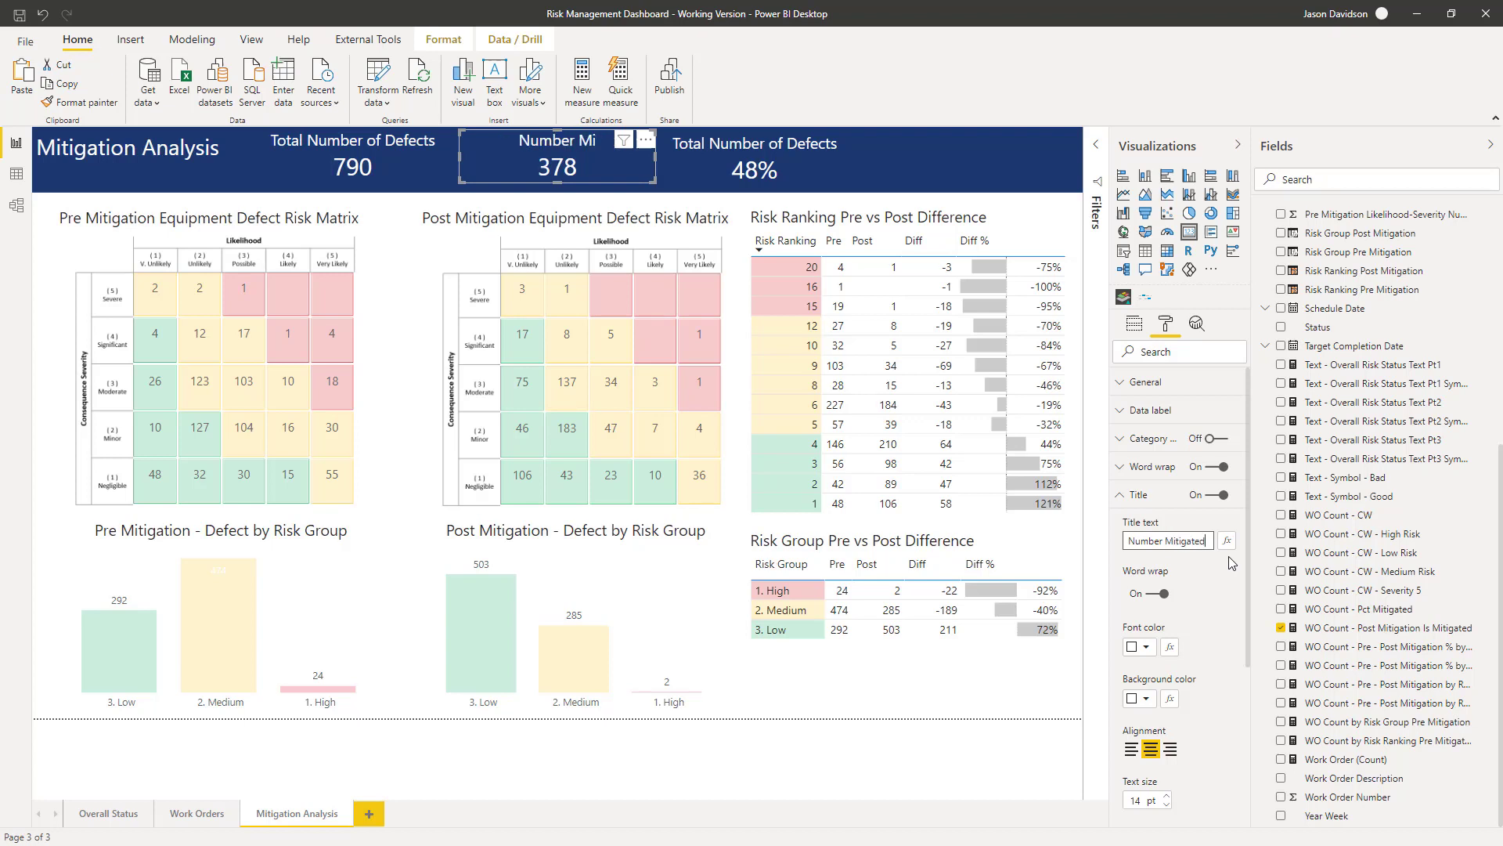
Retitle the 790 card 'Number of Defects', clearing an accidental matrix cross-filter
{"action": "left_click", "coordinate": [351, 167]}
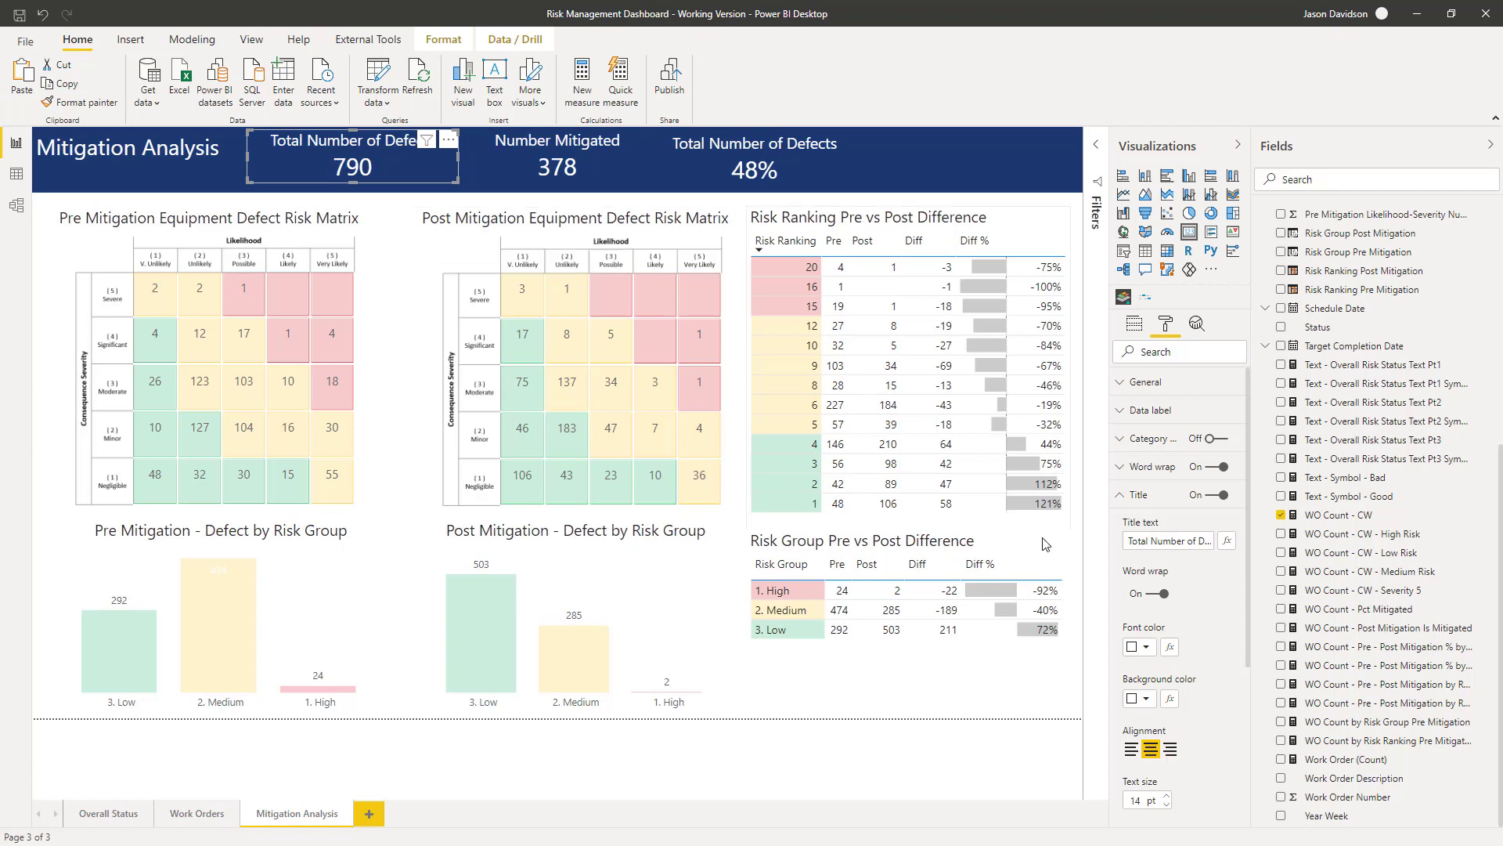
{"action": "left_click_drag", "start_coordinate": [1152, 541], "coordinate": [1098, 543]}
{"action": "key", "text": "BackSpace"}
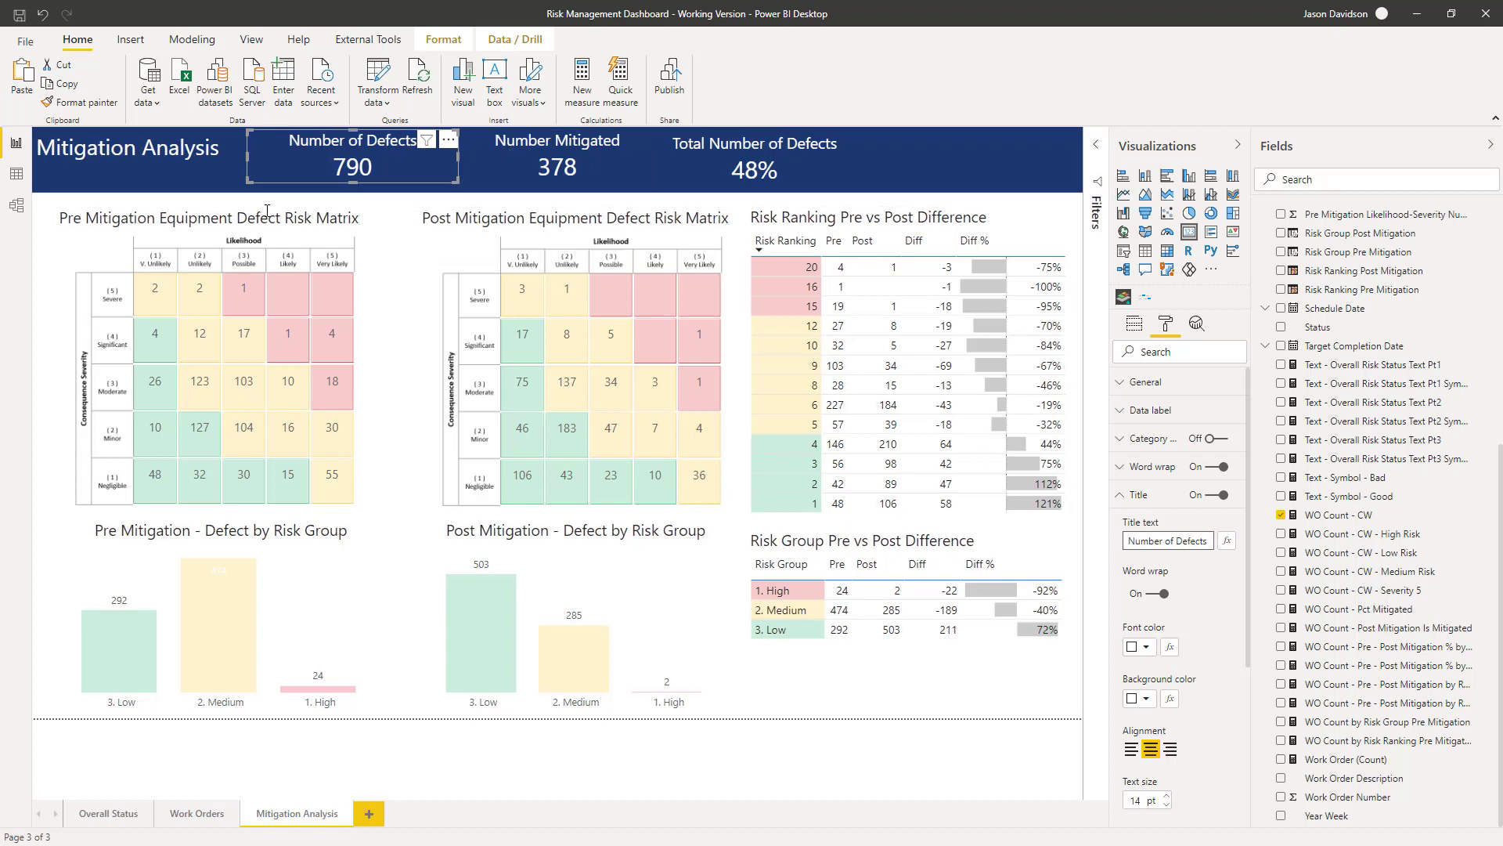
{"action": "key", "text": "Return"}
{"action": "left_click", "coordinate": [241, 294]}
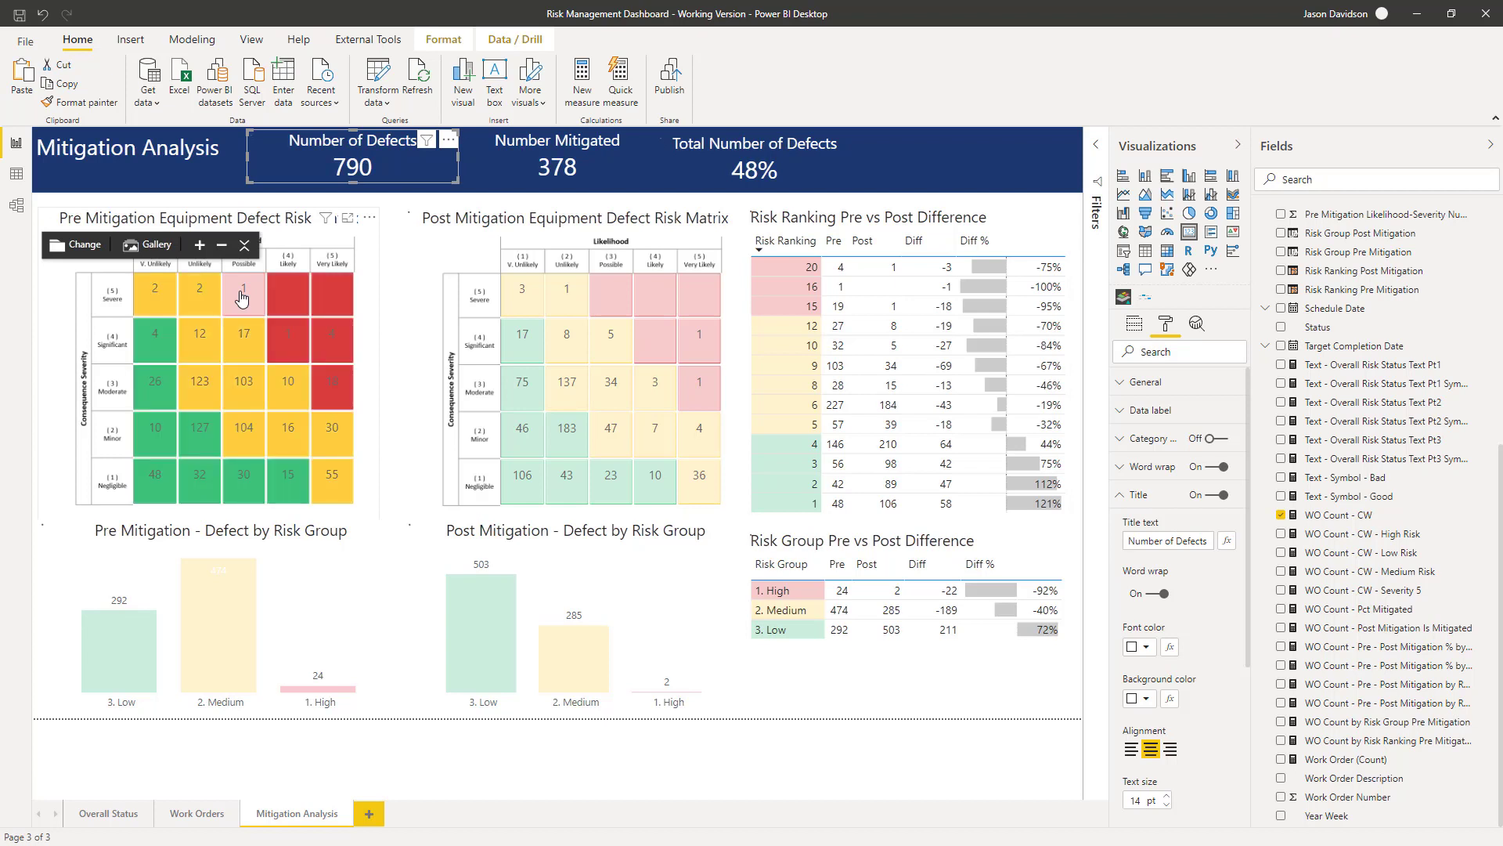
{"action": "left_click", "coordinate": [241, 295]}
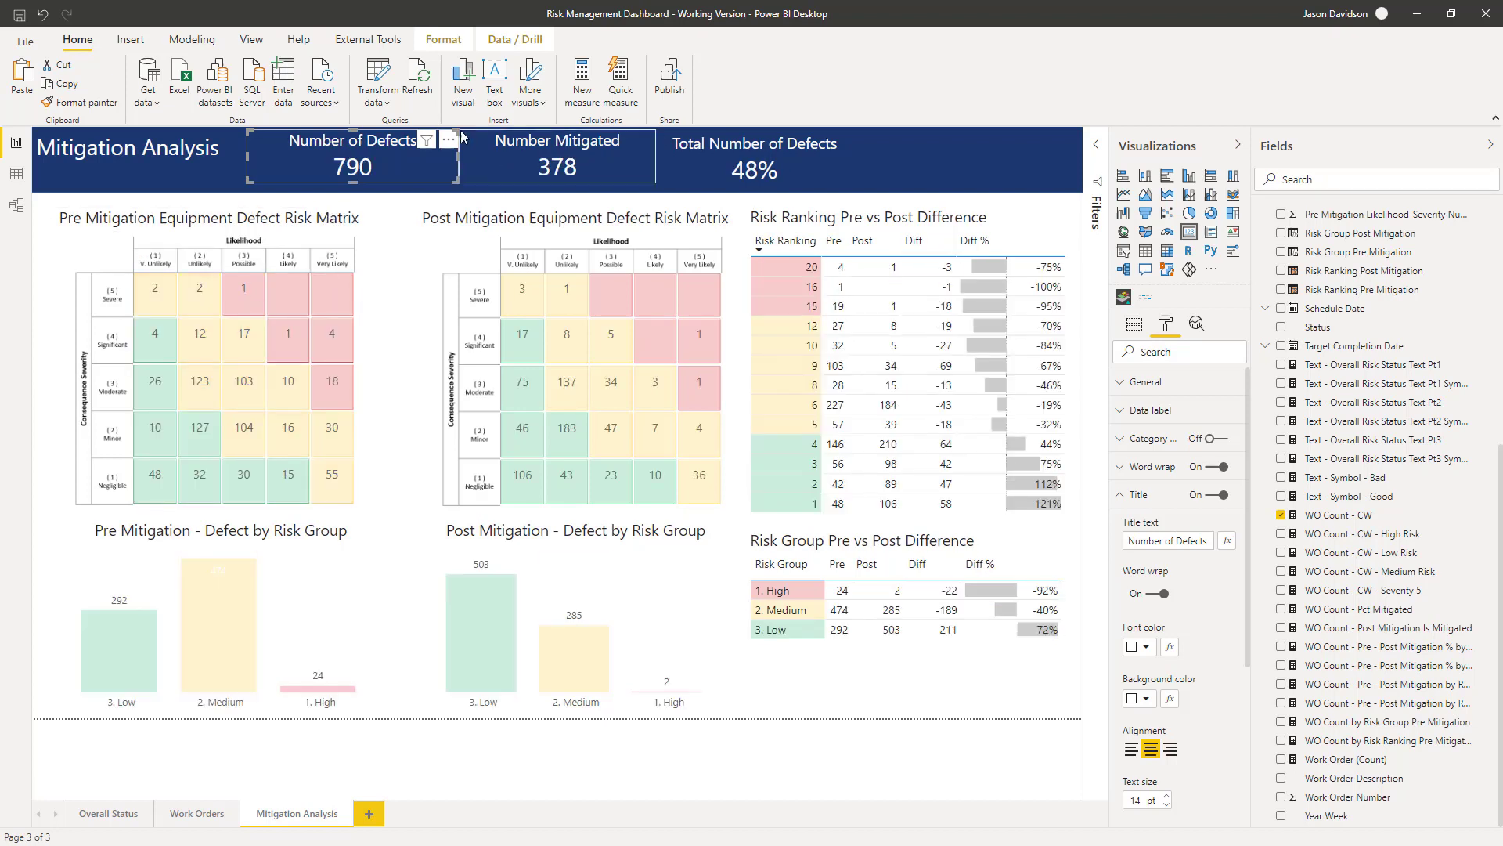
Retitle the 48% card '% Mitigated'
{"action": "mouse_move", "coordinate": [561, 164]}
{"action": "left_click", "coordinate": [742, 167]}
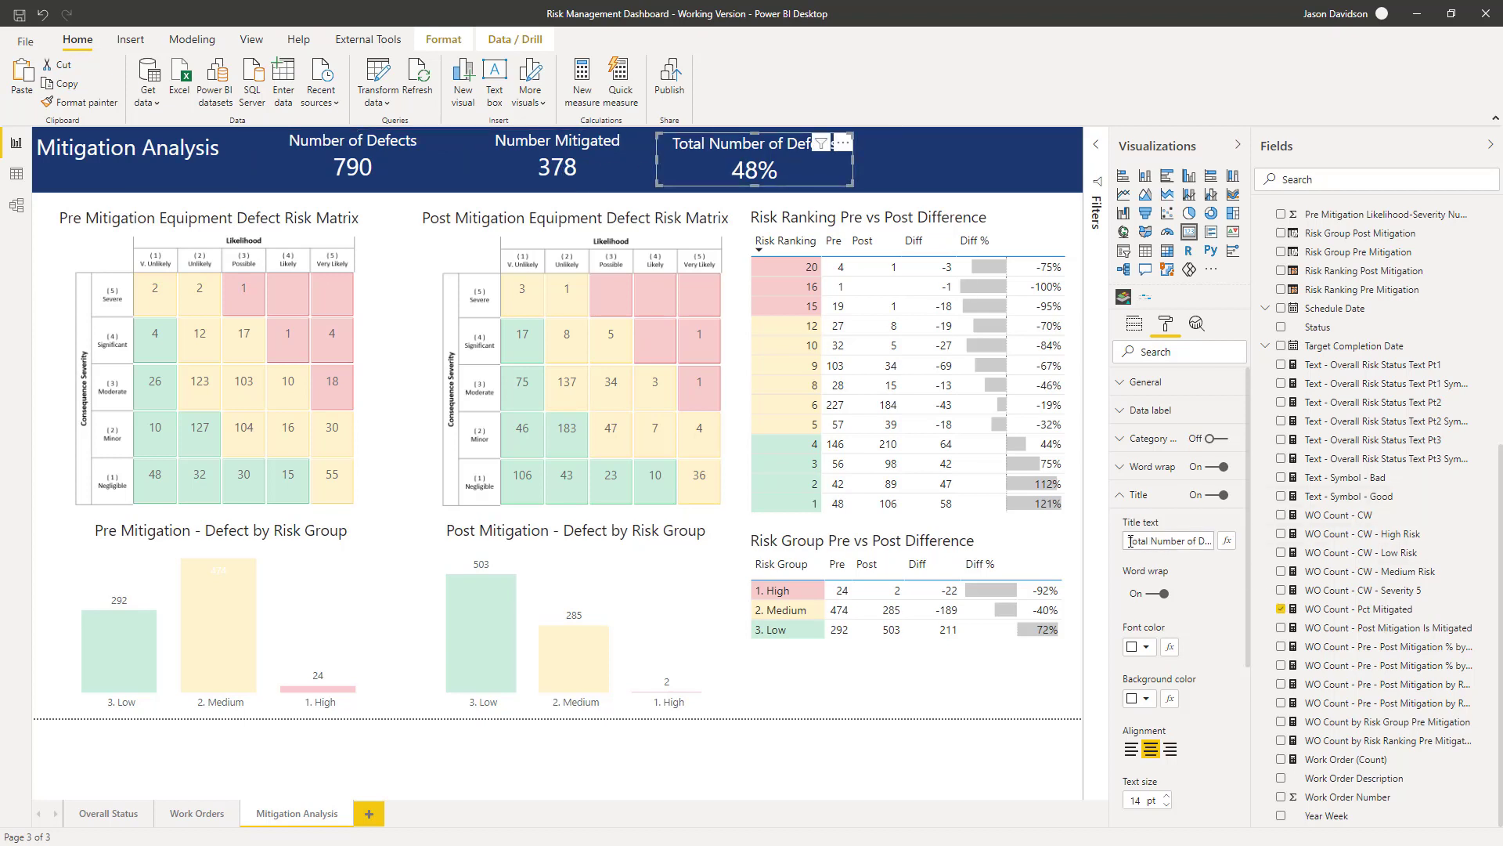
{"action": "left_click_drag", "start_coordinate": [1130, 540], "coordinate": [1277, 547]}
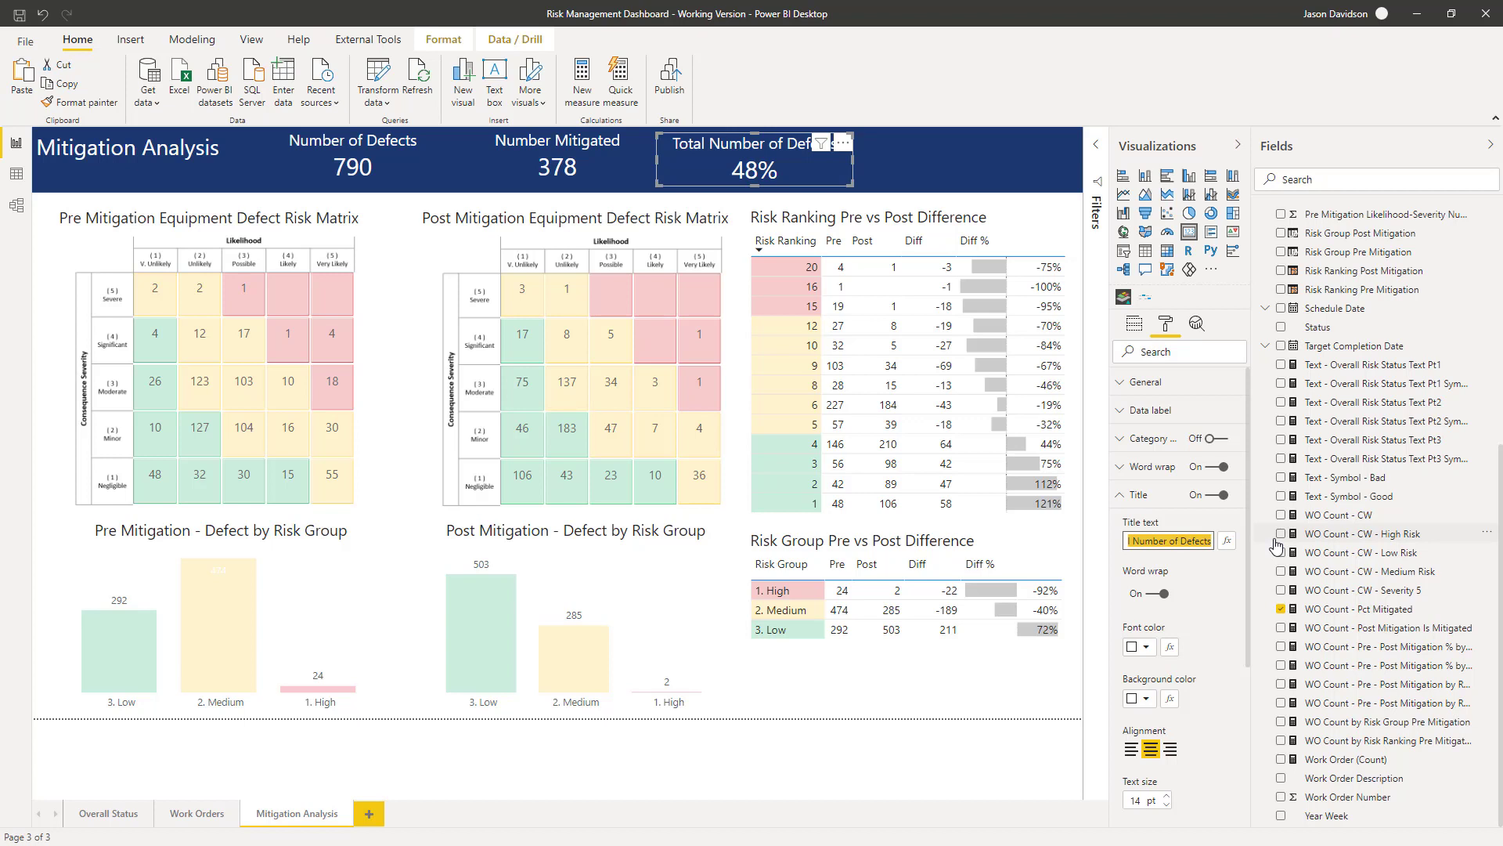
{"action": "type", "text": "% Mitigated"}
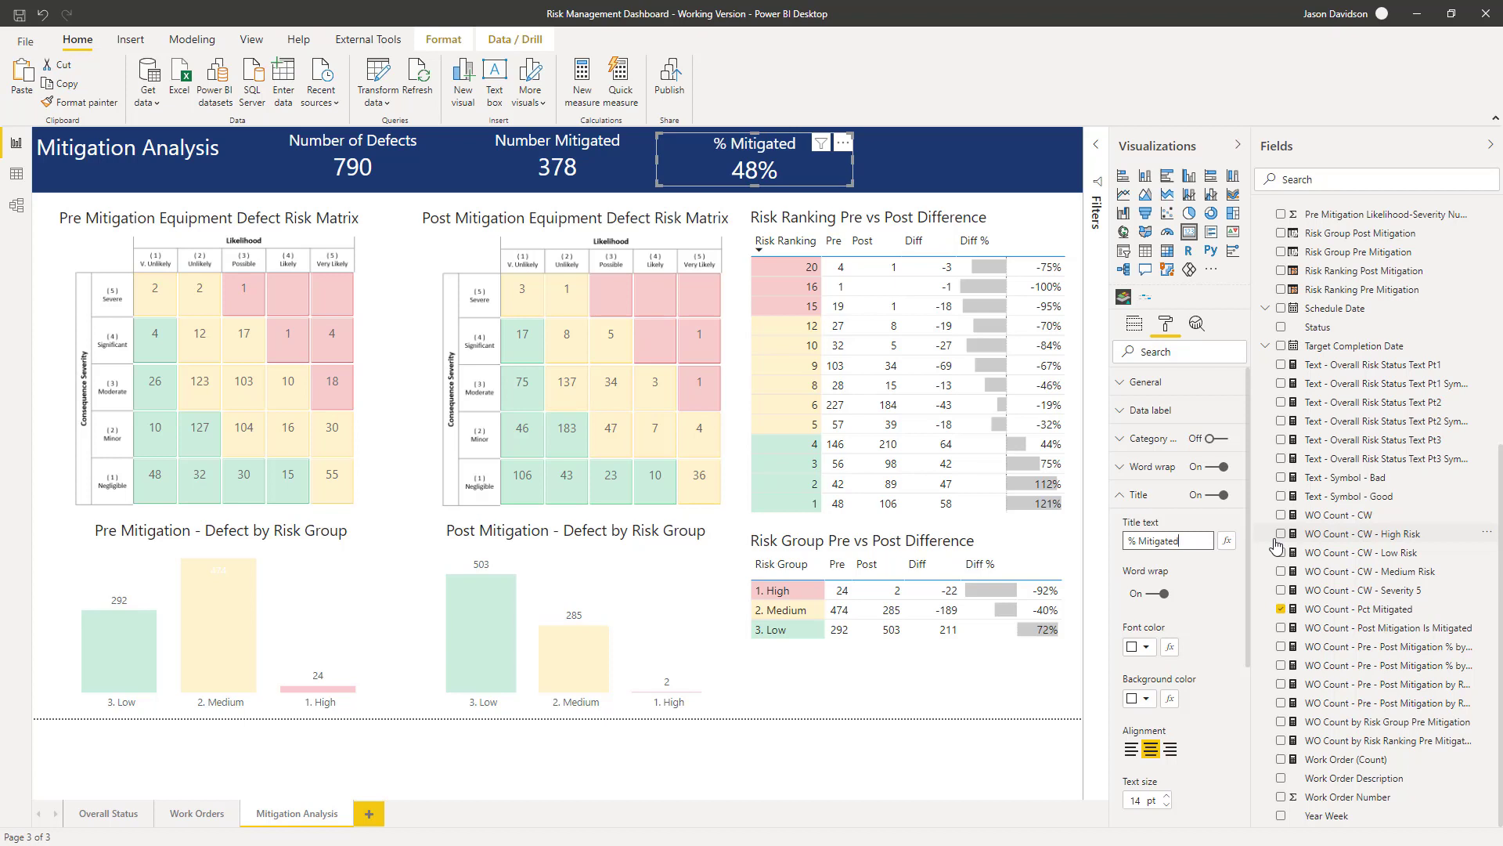
{"action": "left_click", "coordinate": [883, 106]}
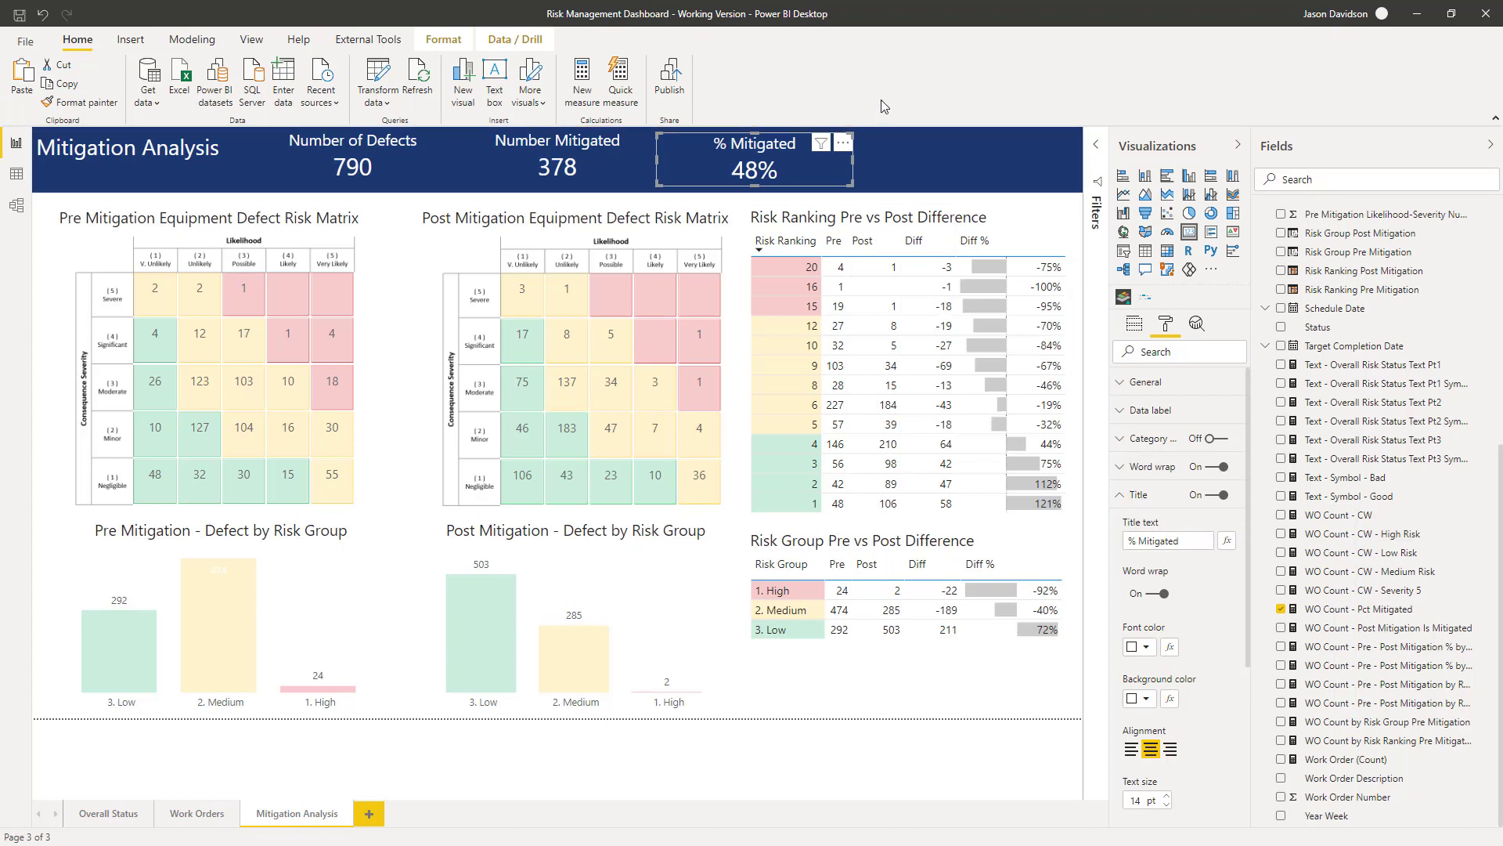
{"action": "left_click", "coordinate": [1010, 210]}
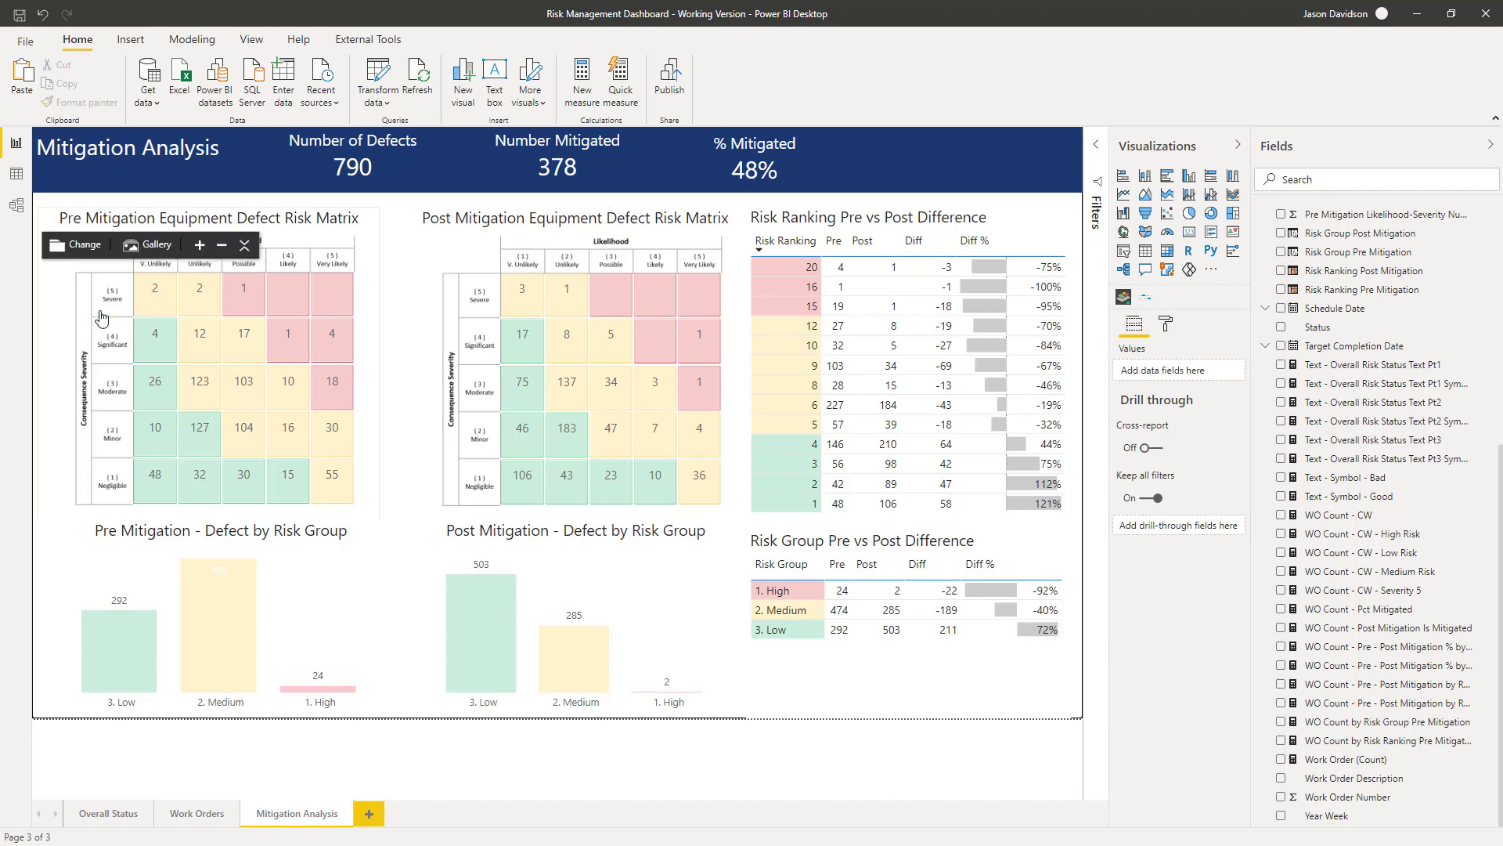
{"action": "mouse_move", "coordinate": [220, 611]}
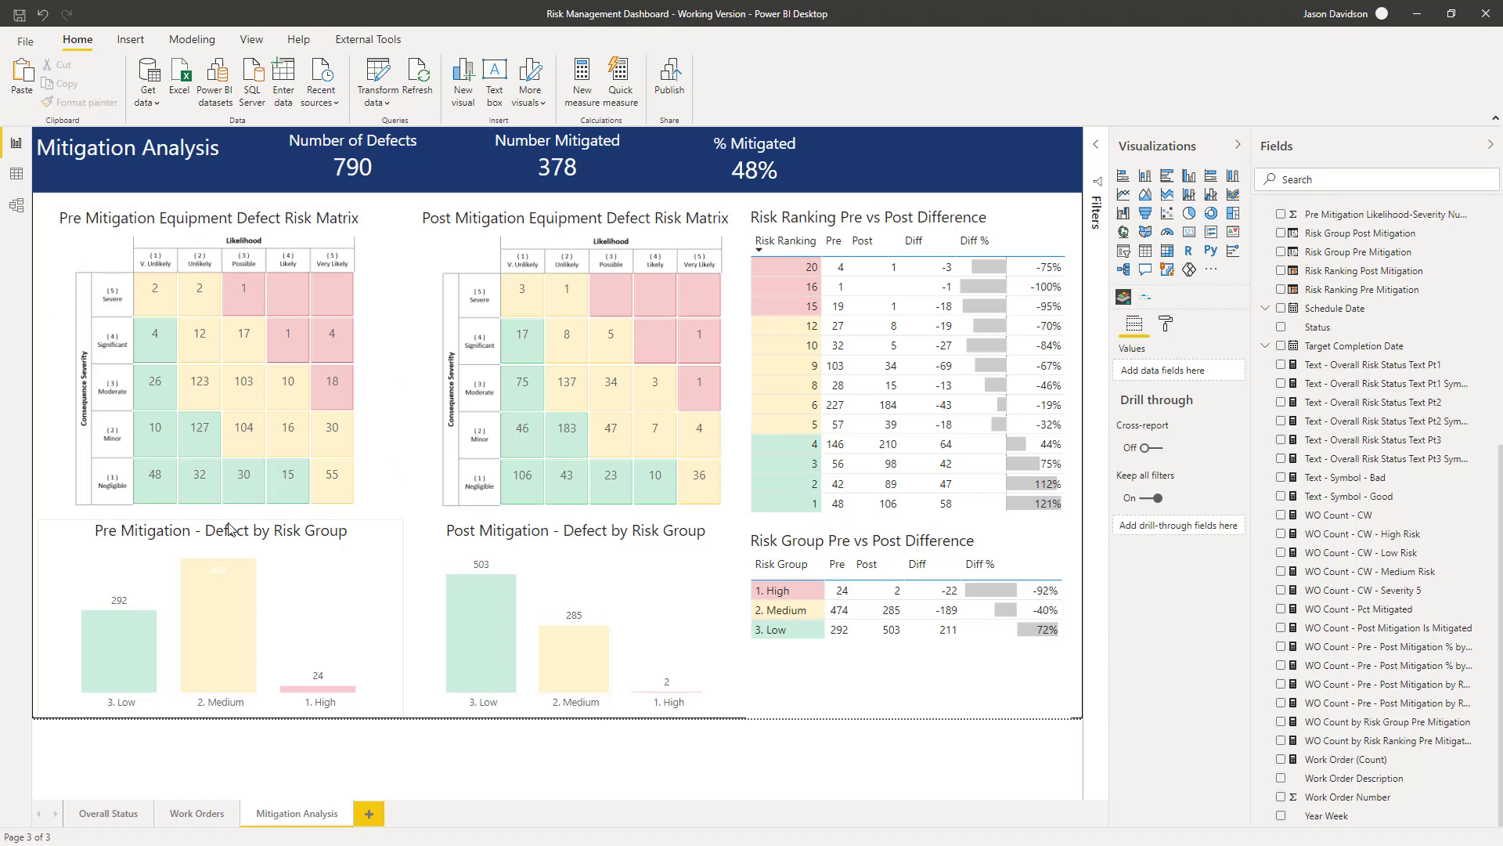
{"action": "left_click", "coordinate": [333, 394]}
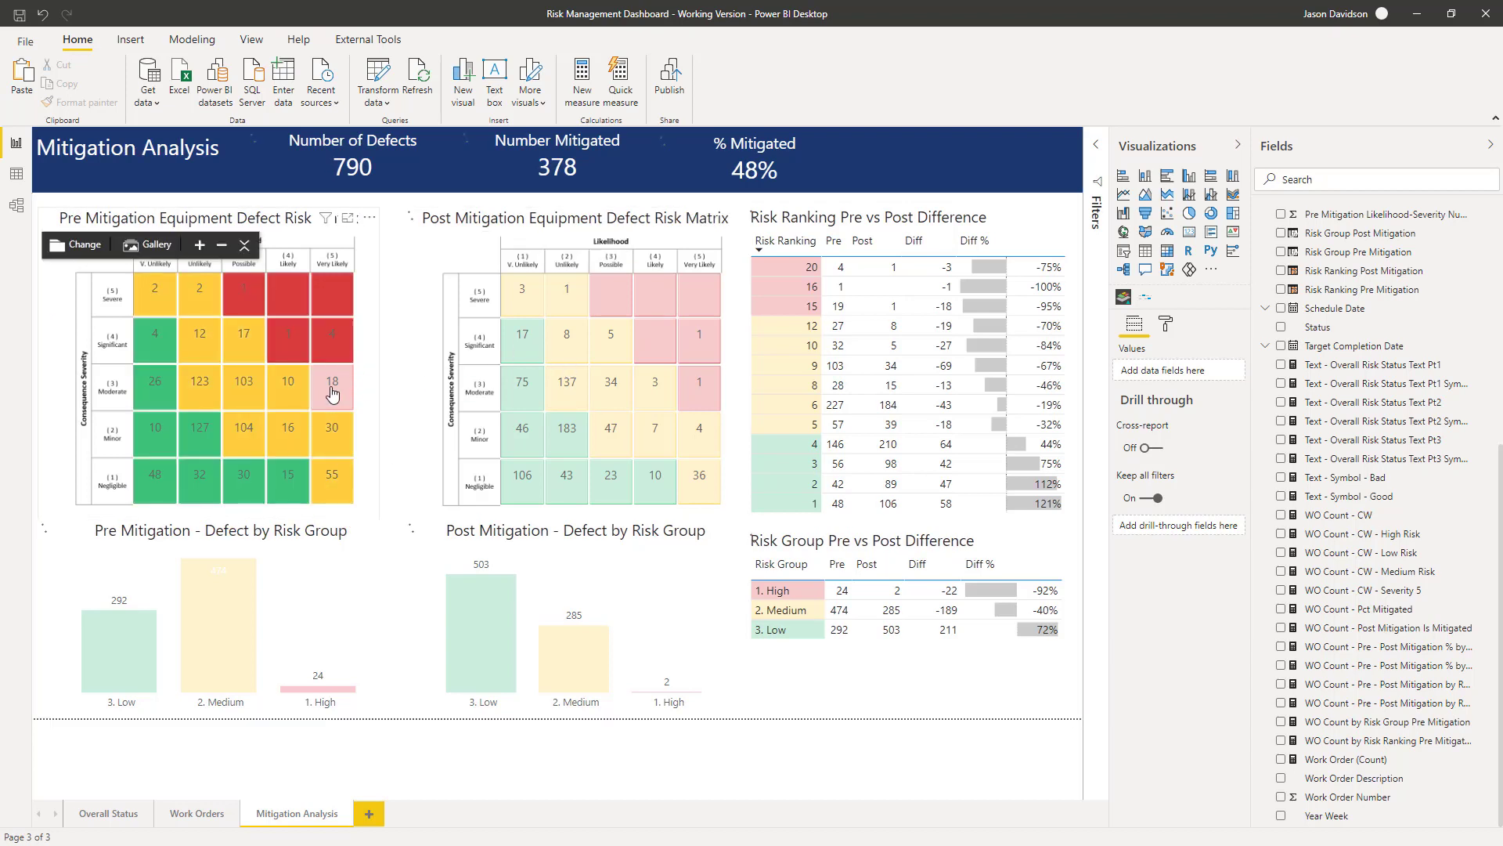
{"action": "mouse_move", "coordinate": [581, 364]}
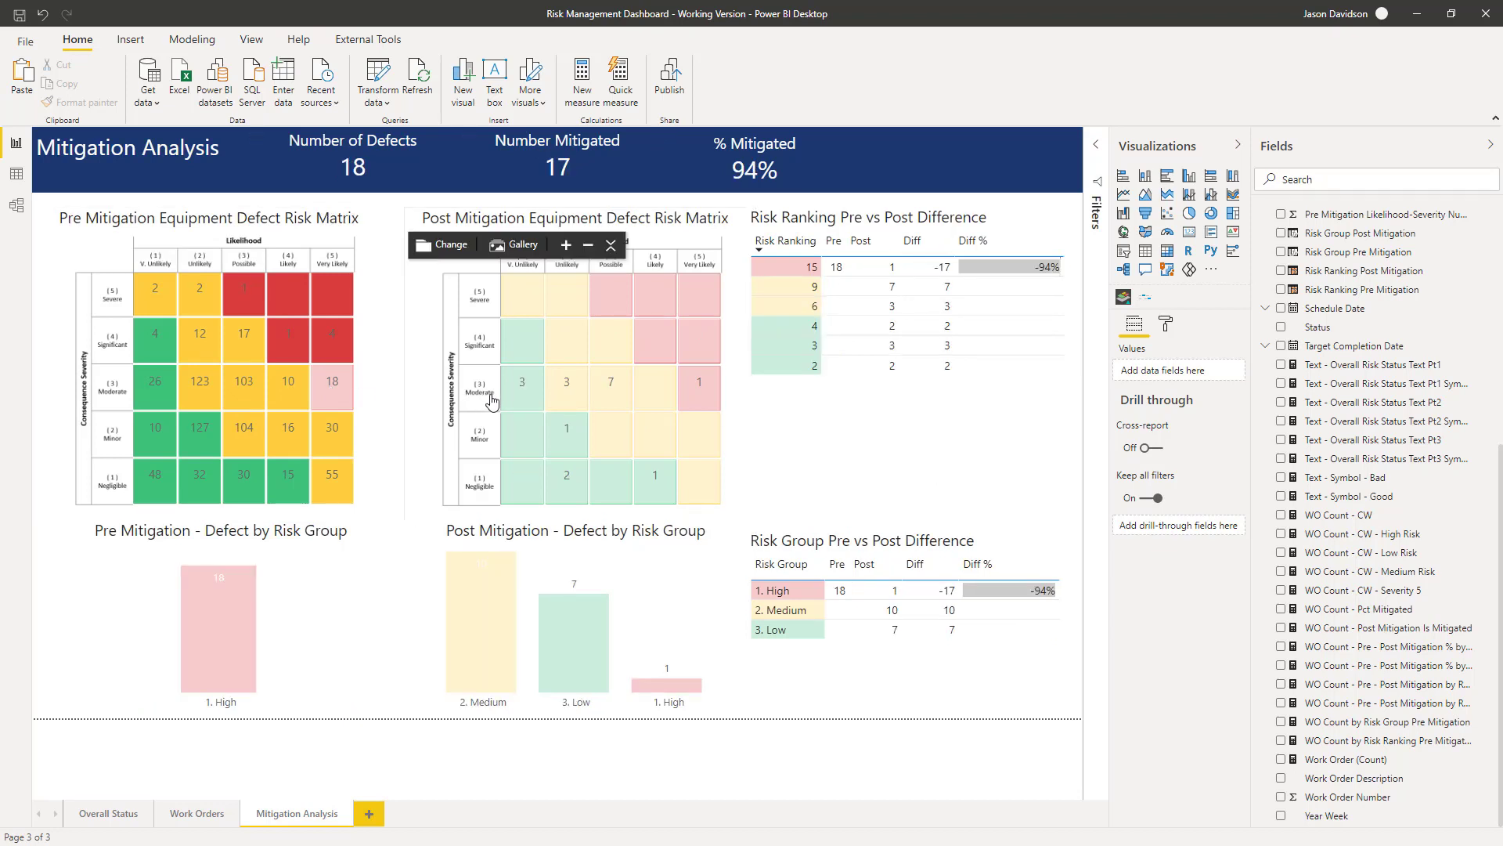
{"action": "left_click", "coordinate": [331, 439]}
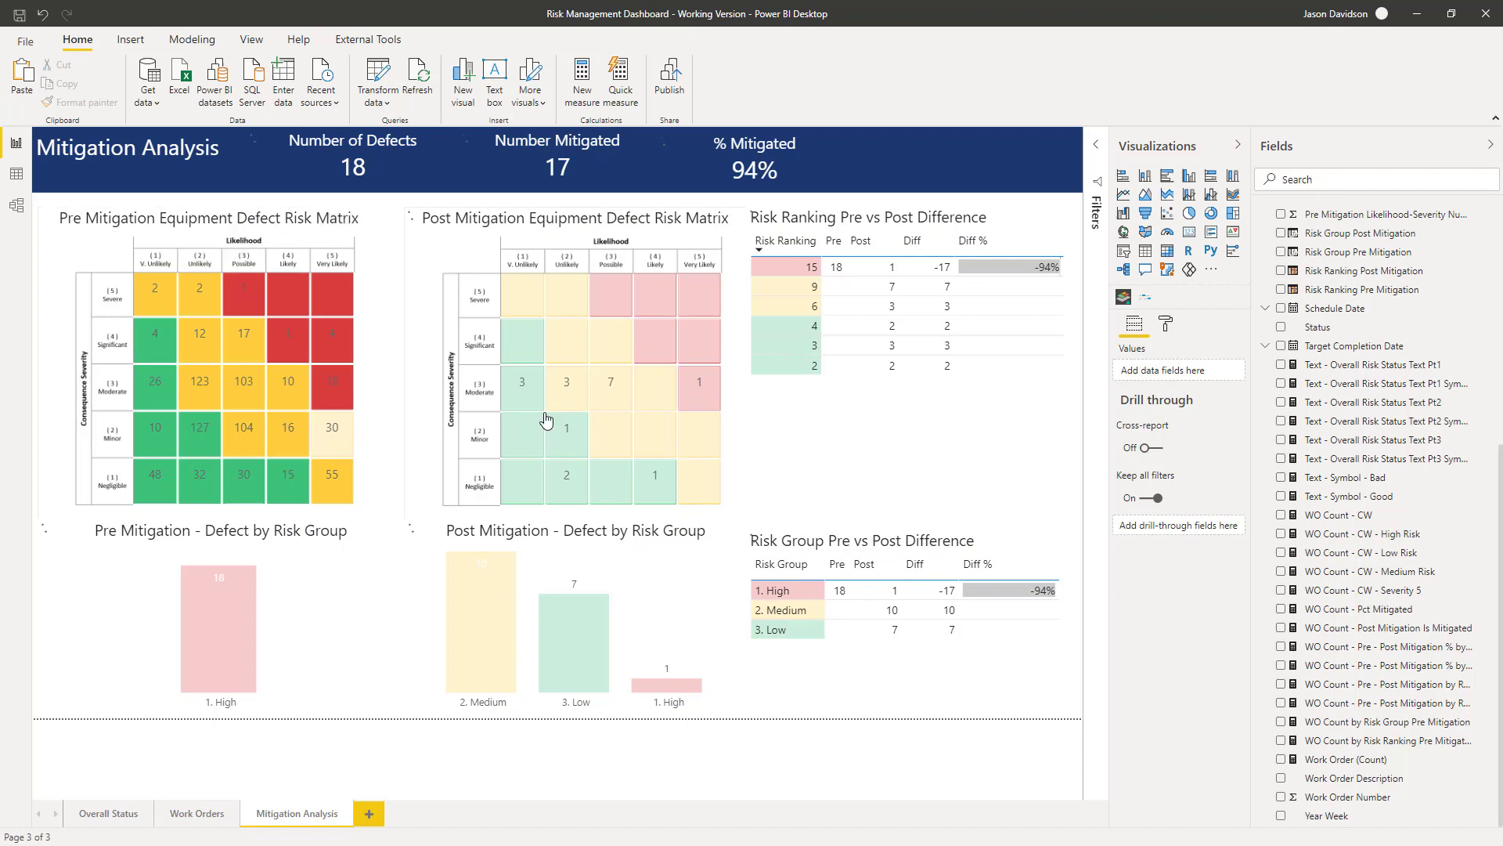
{"action": "left_click", "coordinate": [325, 415]}
{"action": "left_click", "coordinate": [337, 397]}
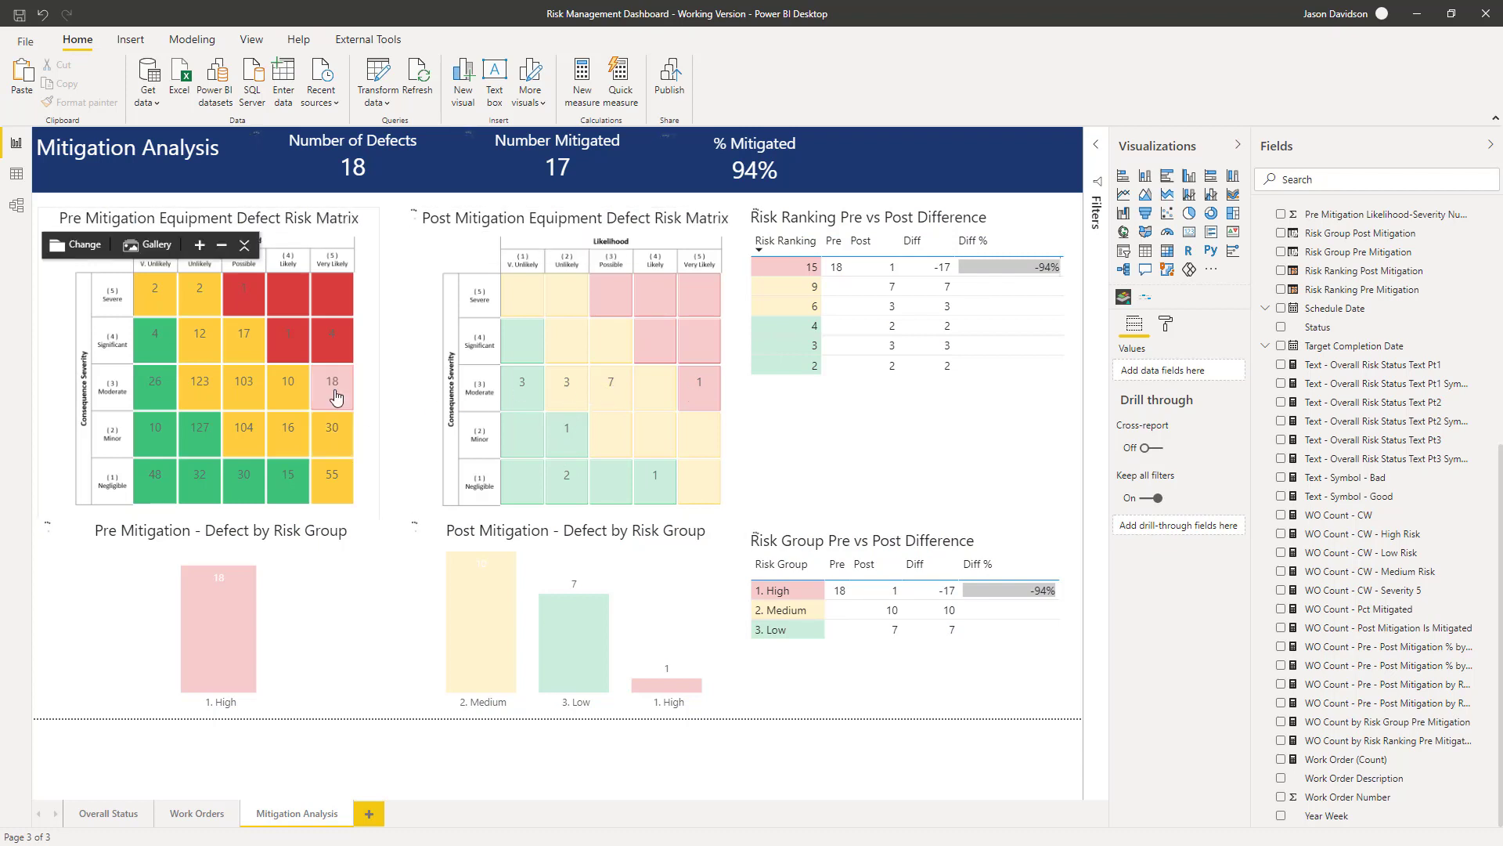
{"action": "left_click", "coordinate": [337, 396]}
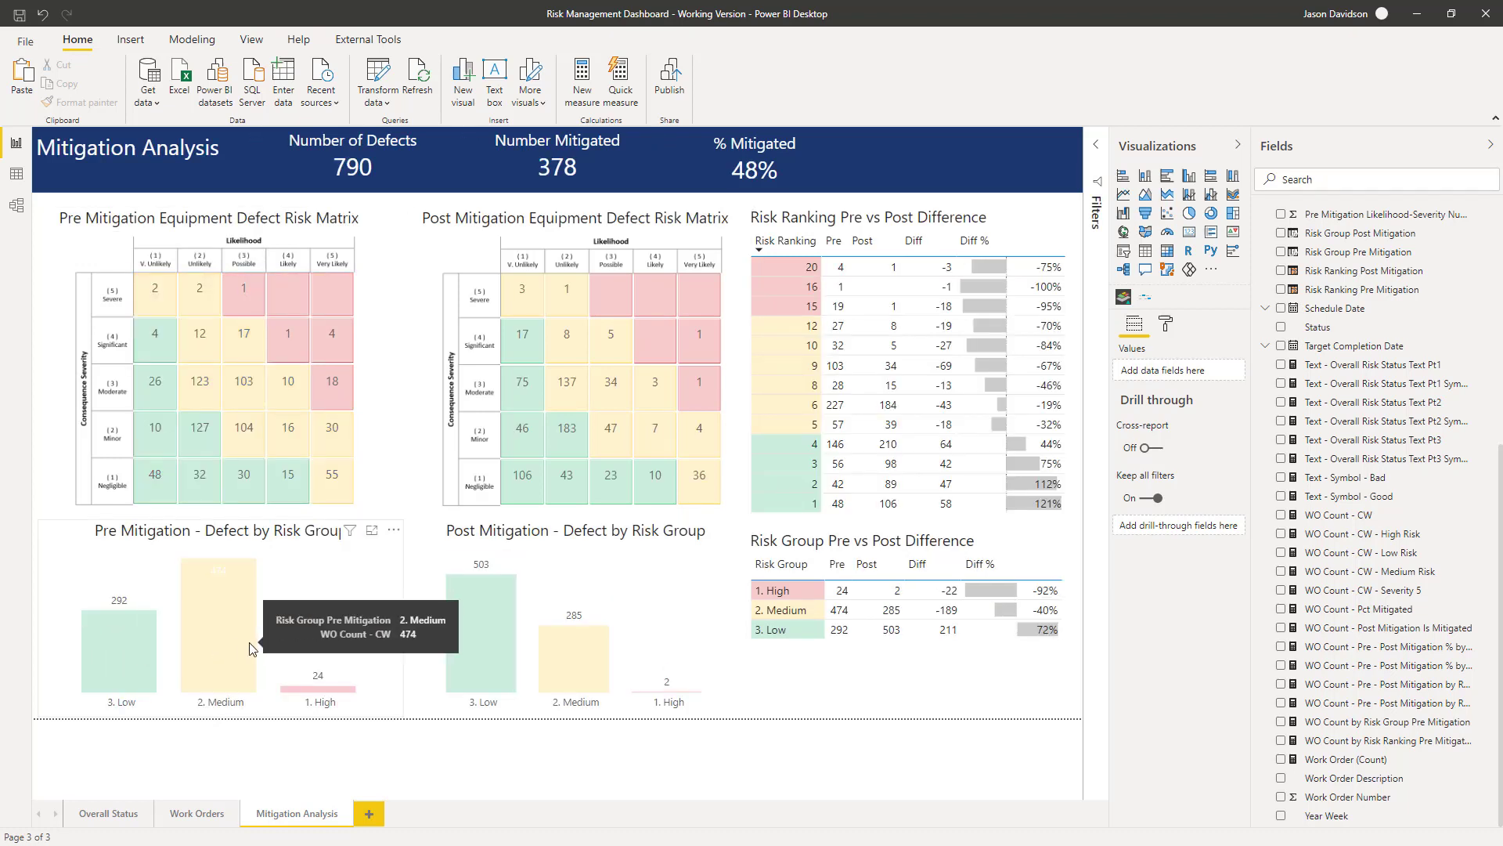
{"action": "mouse_move", "coordinate": [301, 687]}
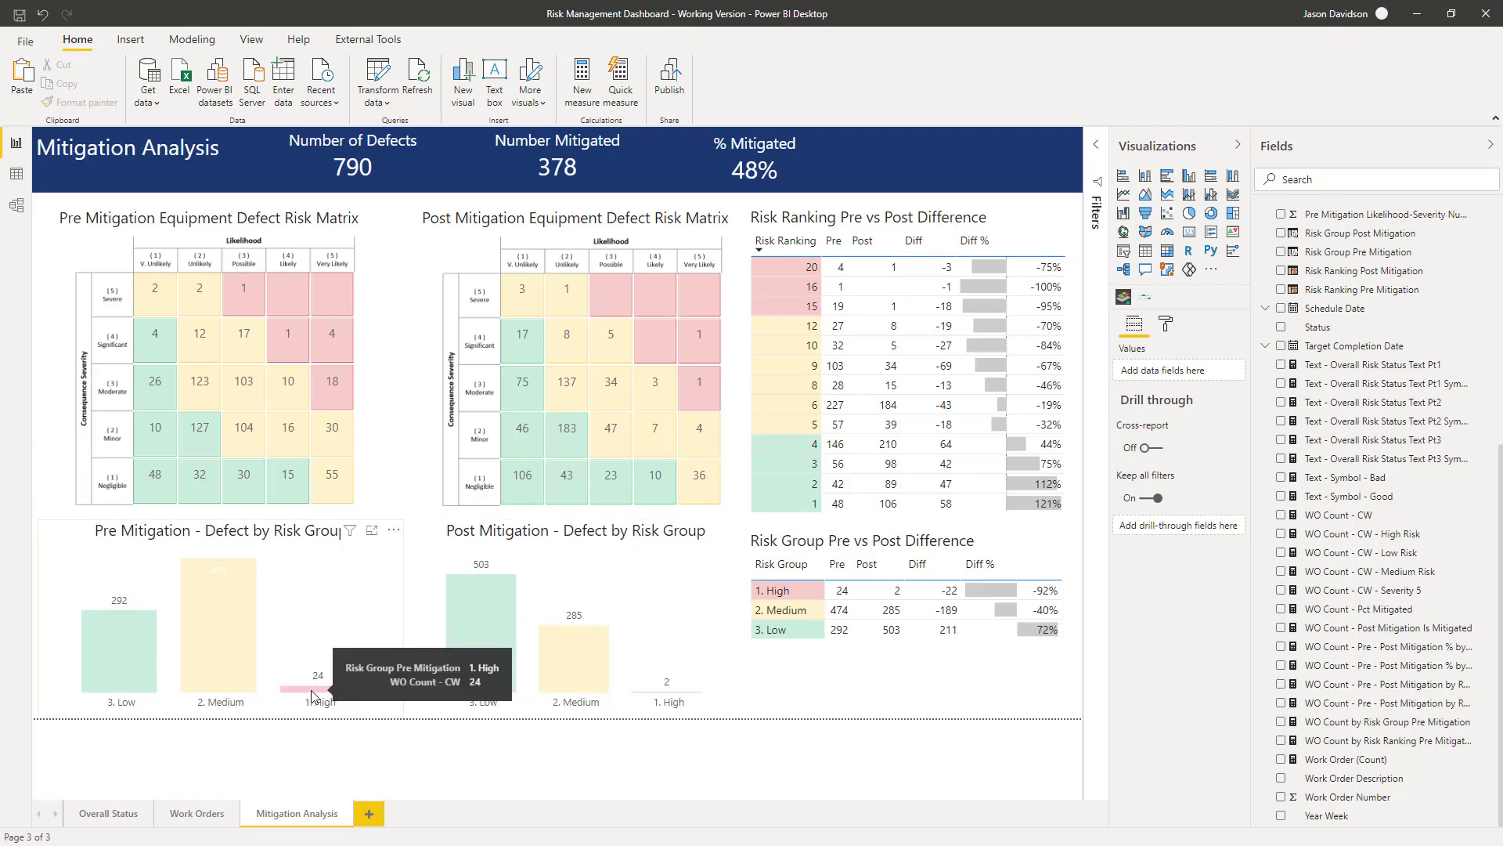
{"action": "left_click", "coordinate": [311, 692]}
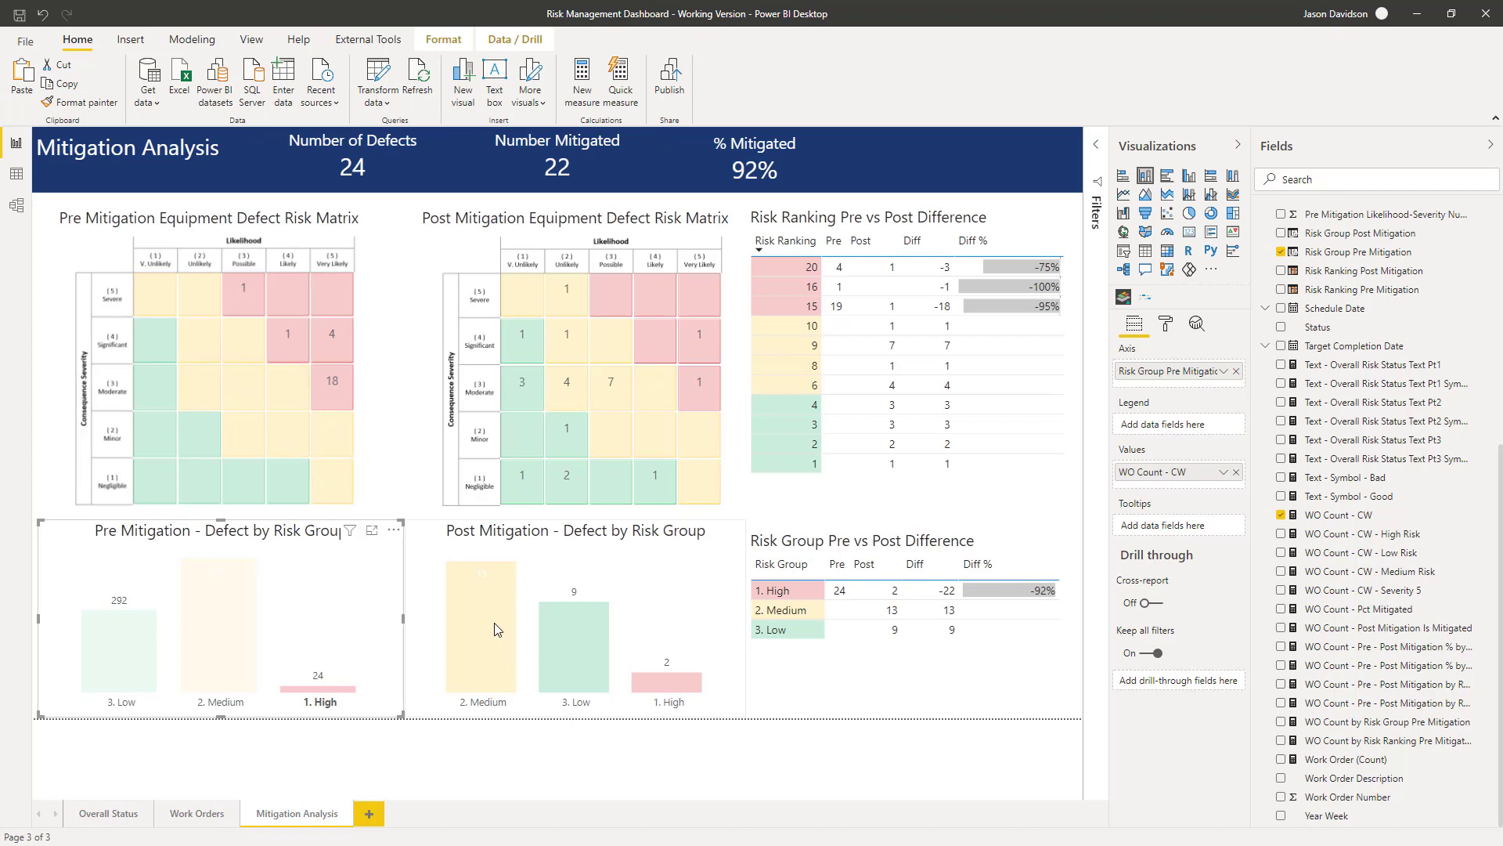
{"action": "mouse_move", "coordinate": [552, 658]}
{"action": "left_click", "coordinate": [334, 693]}
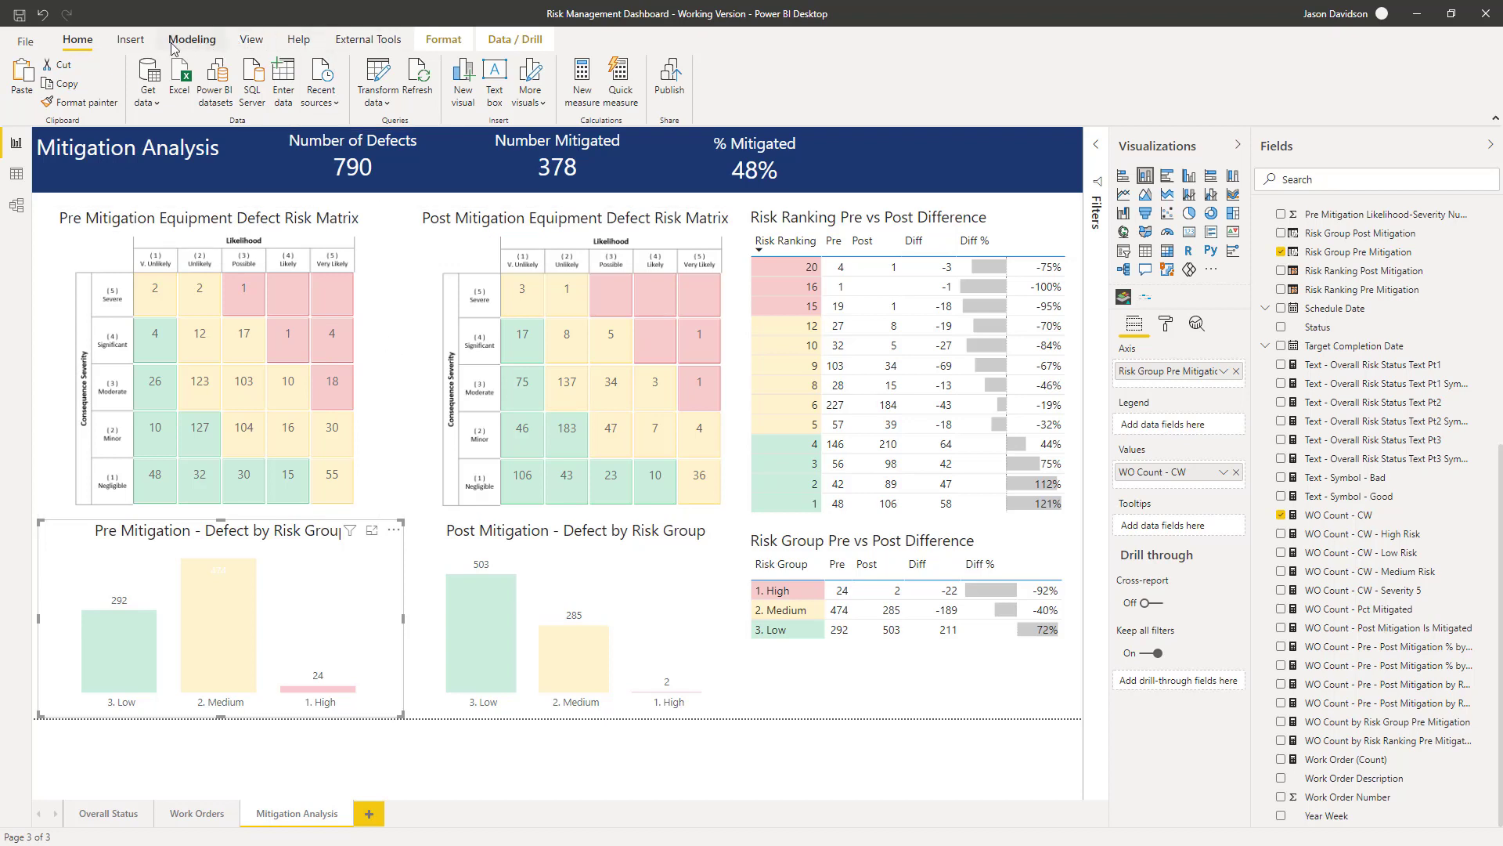
Insert the Arrow image from the Images folder, shrink it, and place it between the matrices
{"action": "left_click", "coordinate": [130, 40]}
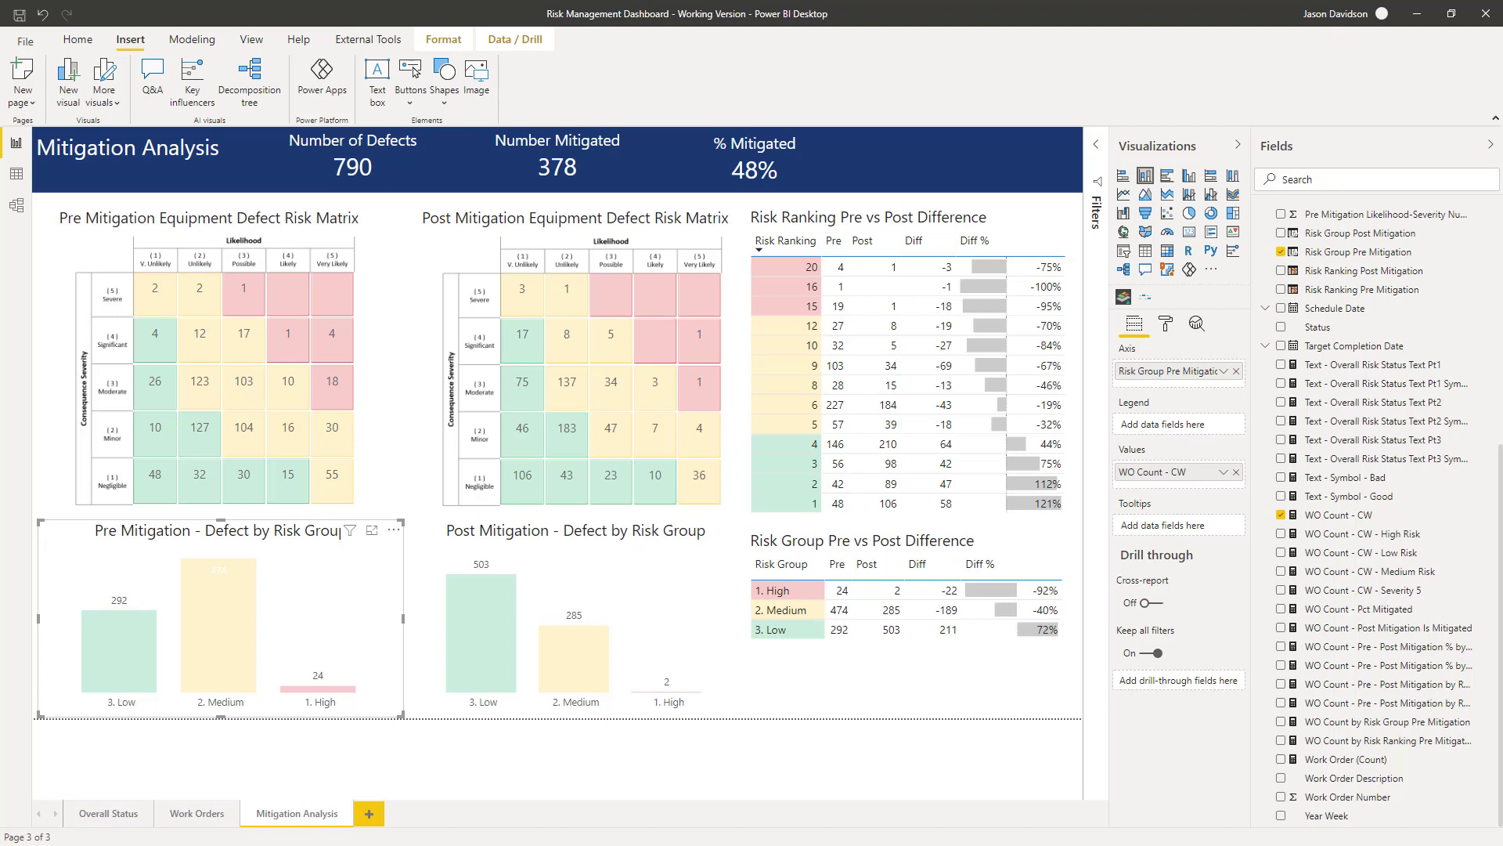
{"action": "left_click", "coordinate": [563, 198]}
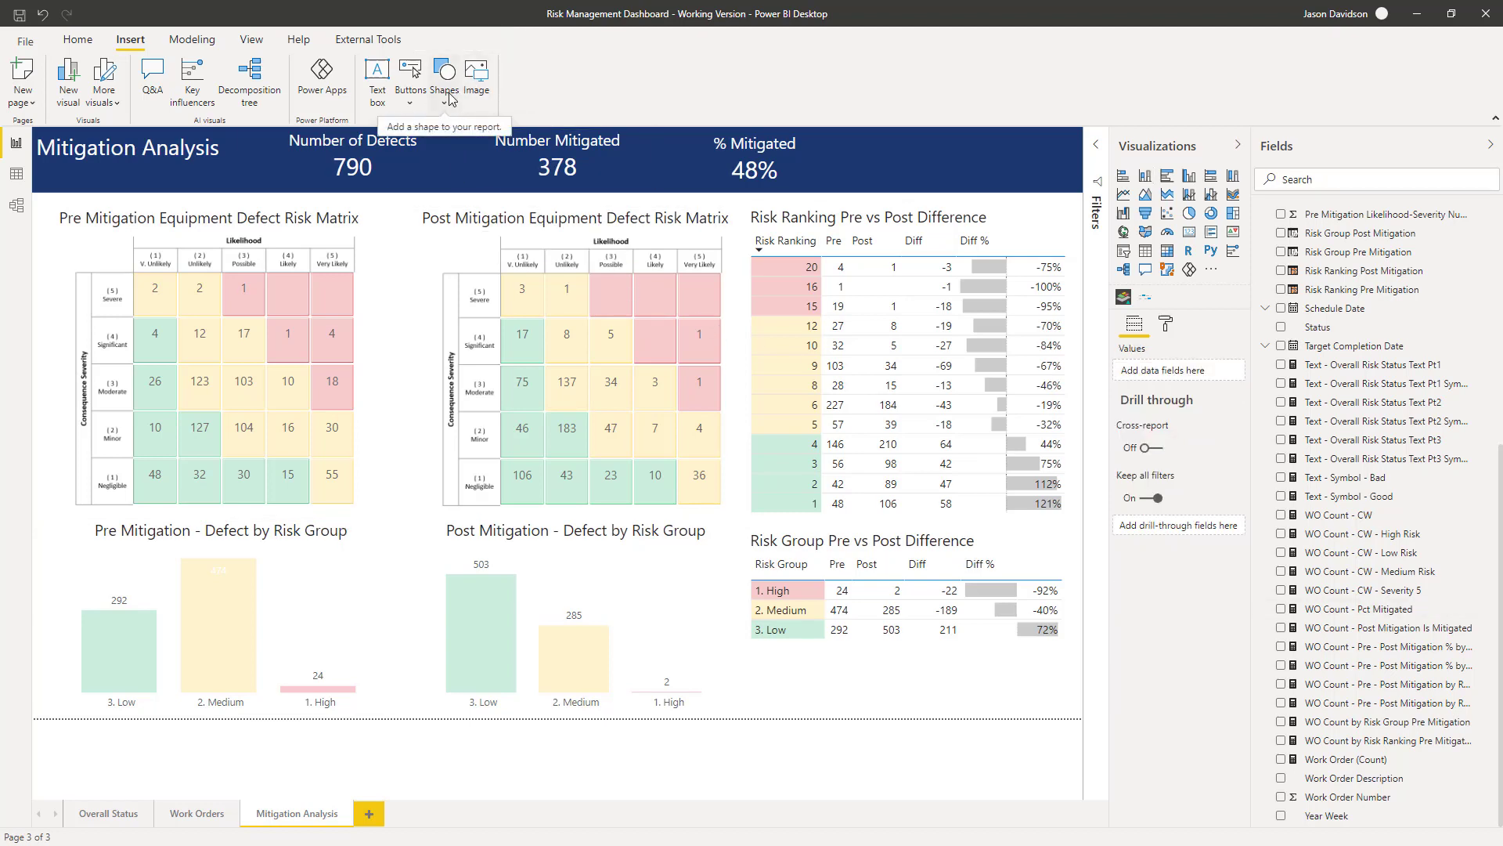
{"action": "left_click", "coordinate": [483, 90]}
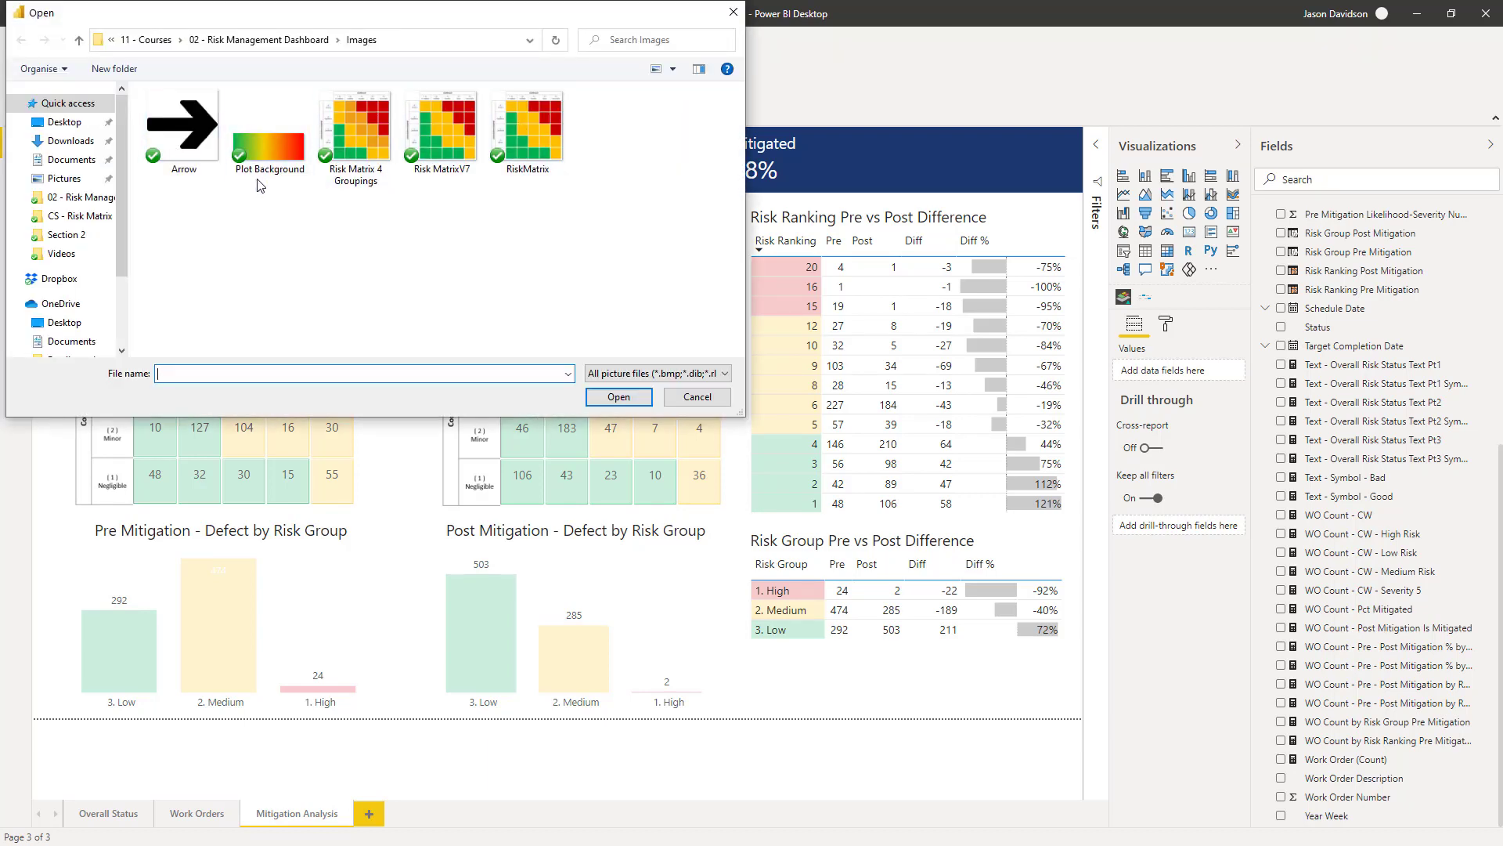
{"action": "double_click", "coordinate": [175, 131]}
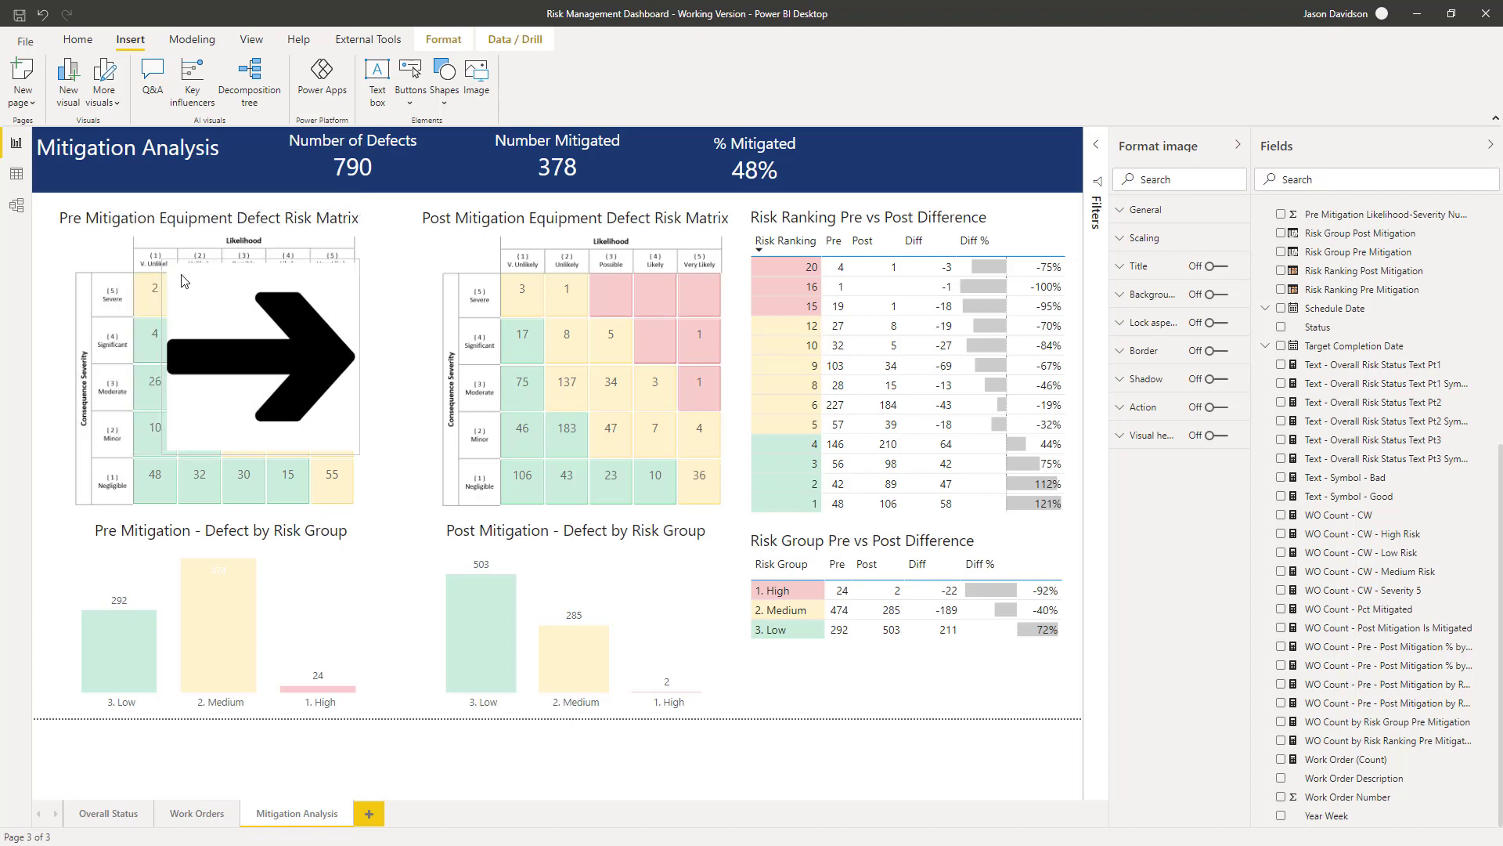
{"action": "mouse_move", "coordinate": [116, 211]}
{"action": "left_mouse_down"}
{"action": "mouse_move", "coordinate": [282, 389]}
{"action": "mouse_move", "coordinate": [386, 366]}
{"action": "mouse_move", "coordinate": [371, 402]}
{"action": "mouse_move", "coordinate": [377, 383]}
{"action": "left_mouse_up"}
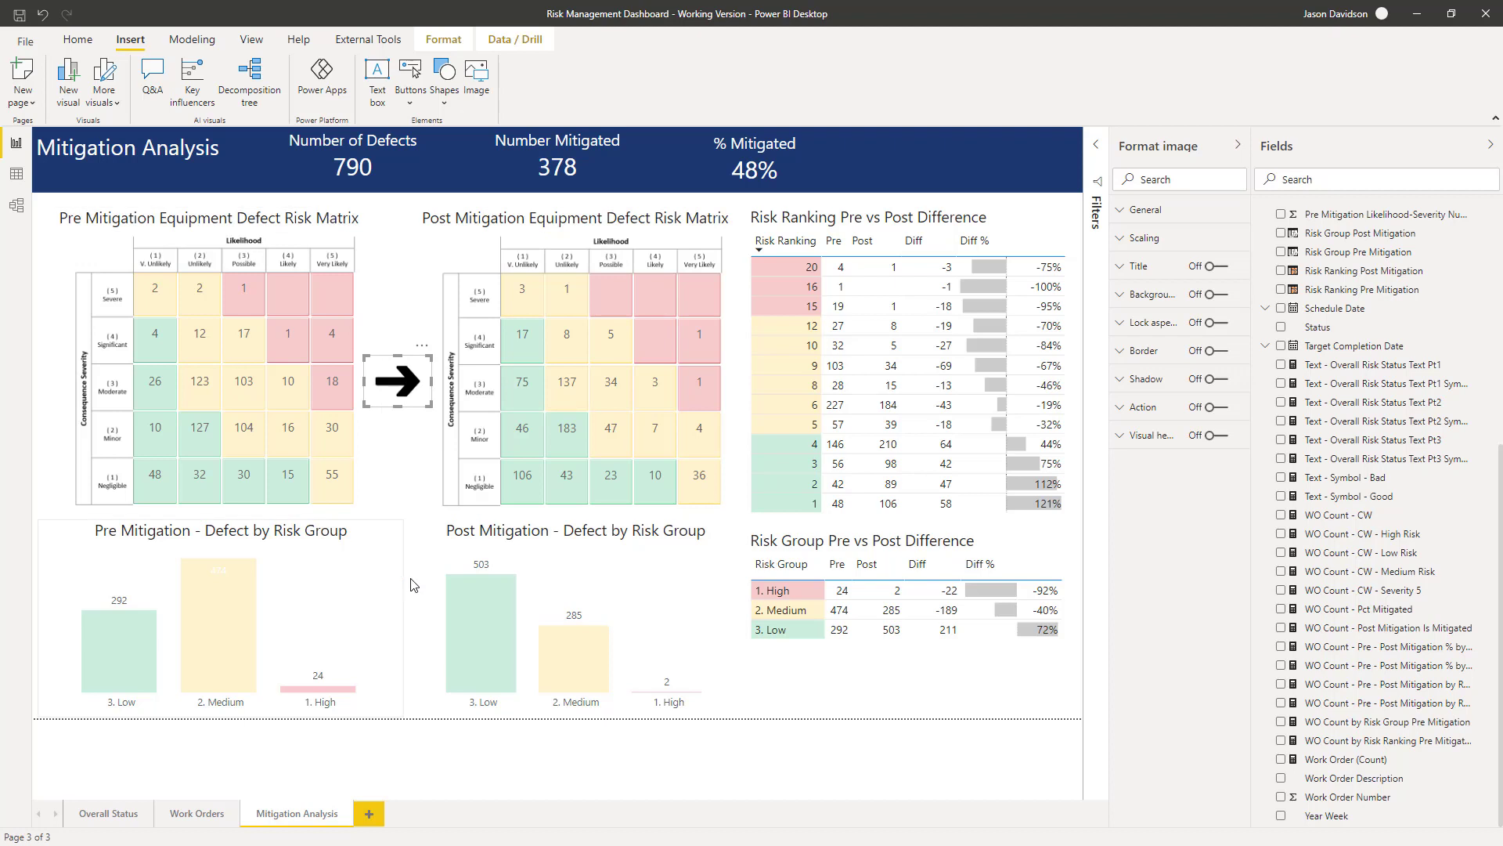
{"action": "mouse_move", "coordinate": [212, 364]}
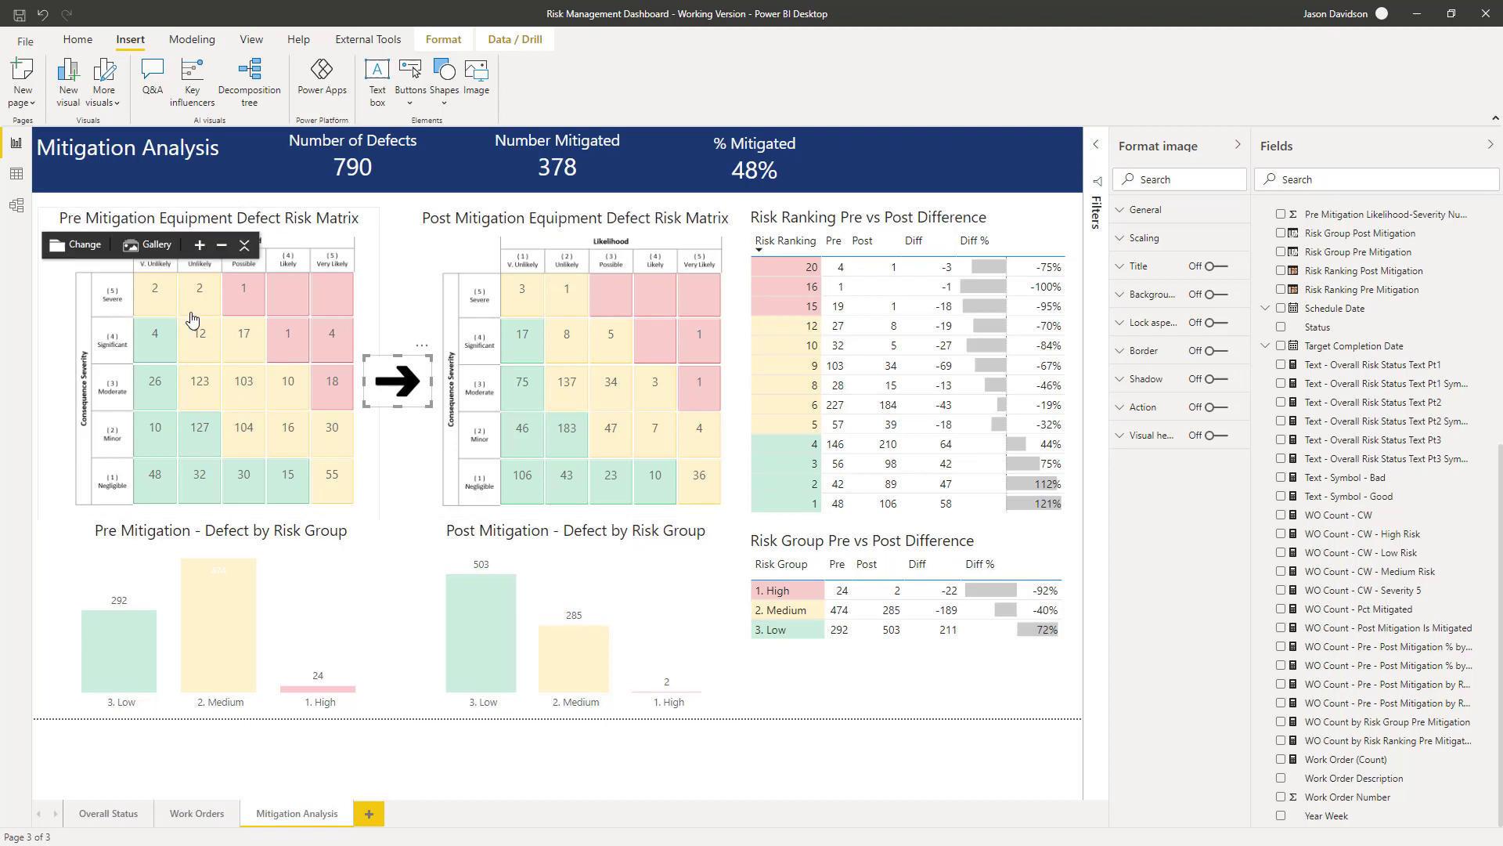
{"action": "left_click", "coordinate": [400, 325]}
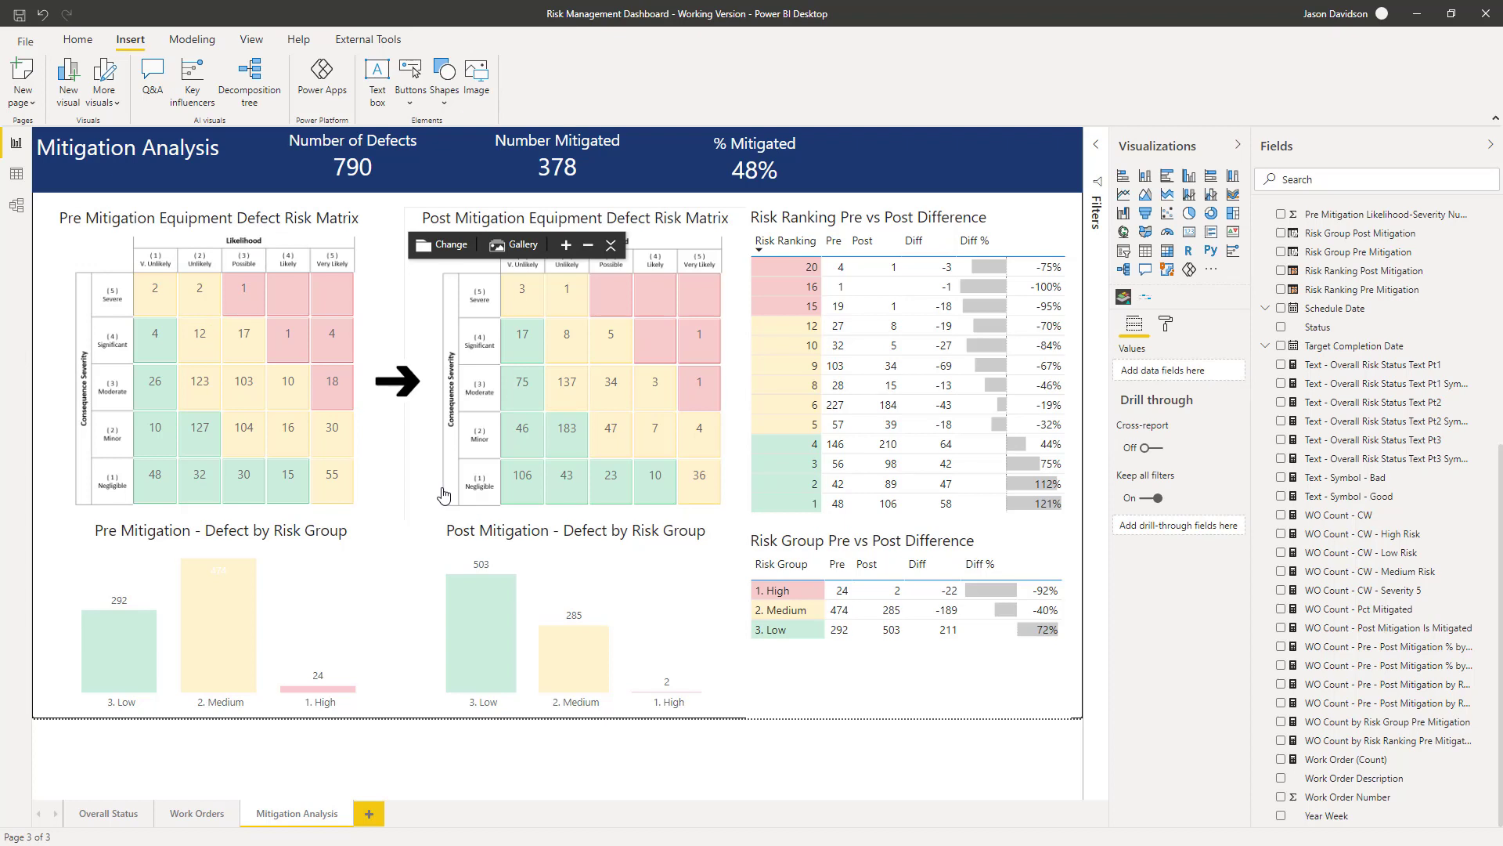